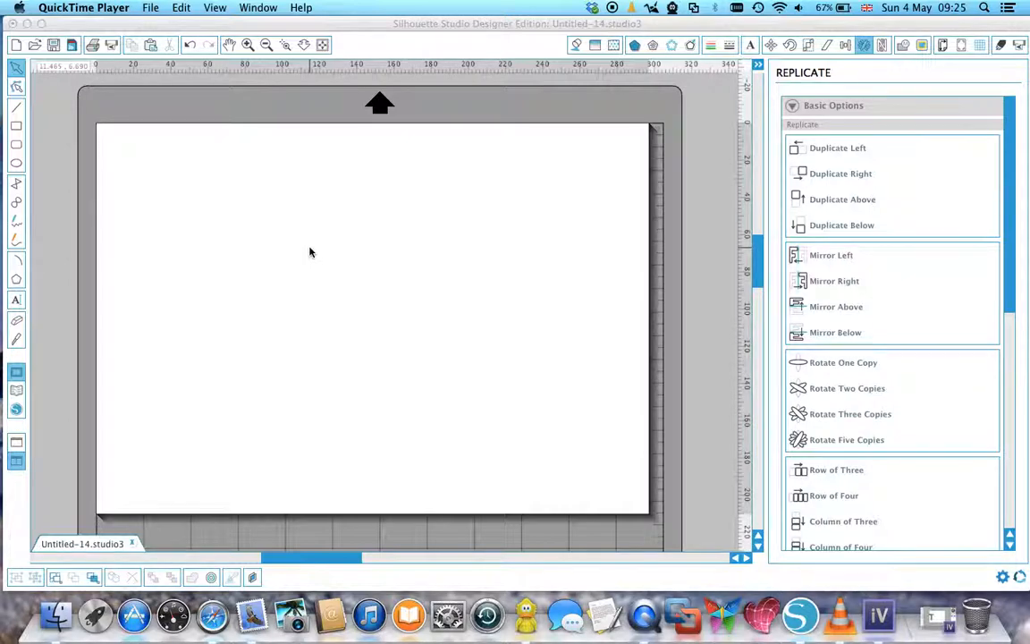
Add the text "hello" to the page in the Birthdaze font at 72 pt.
left_click(747, 45)
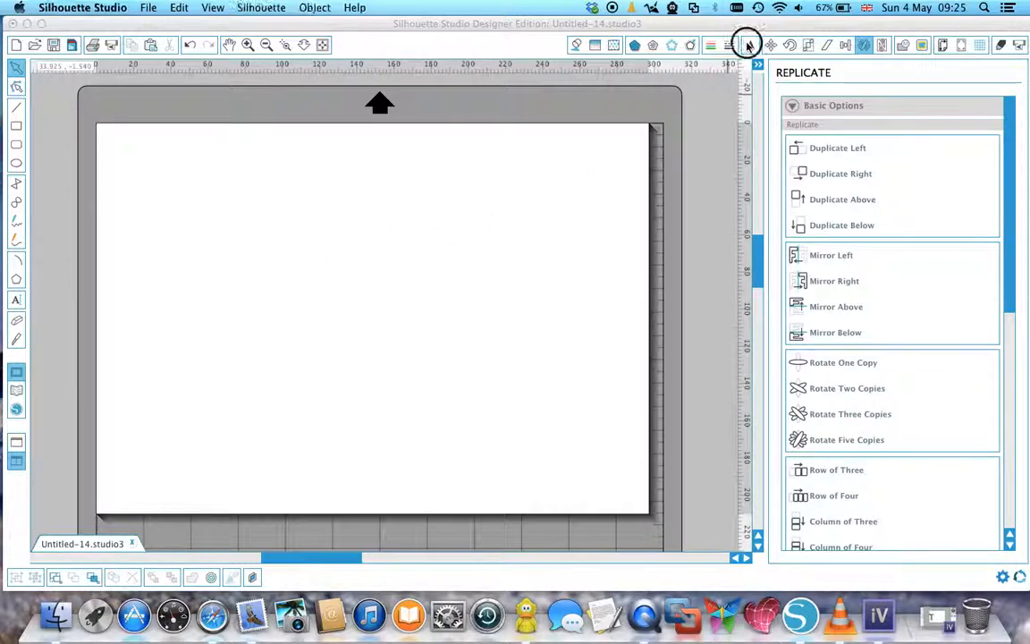
left_click(750, 46)
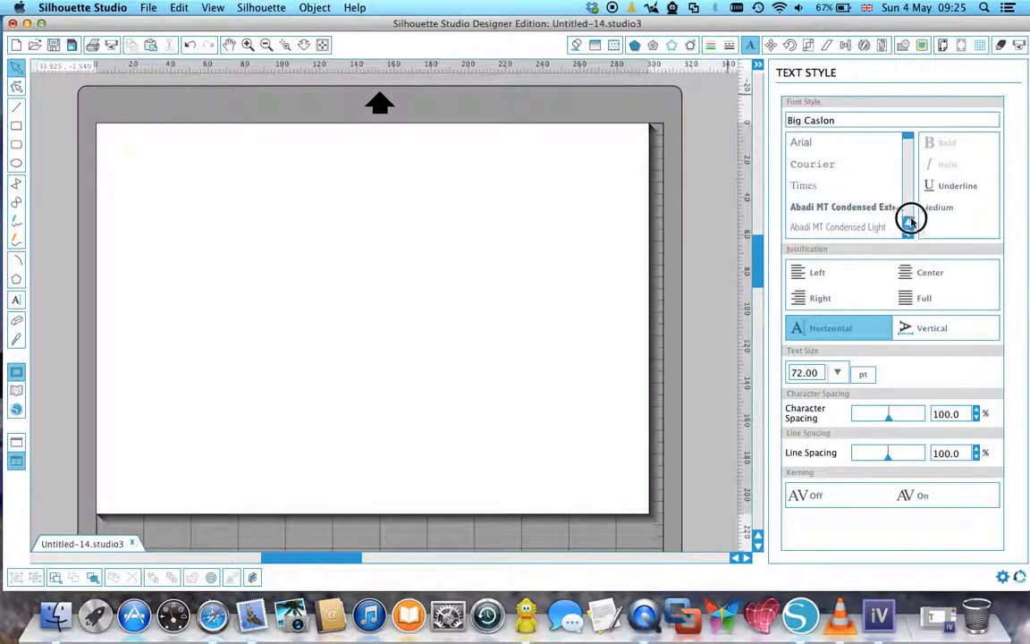
mouse_move(911, 232)
left_mouse_down()
mouse_move(913, 258)
mouse_move(912, 239)
left_mouse_up()
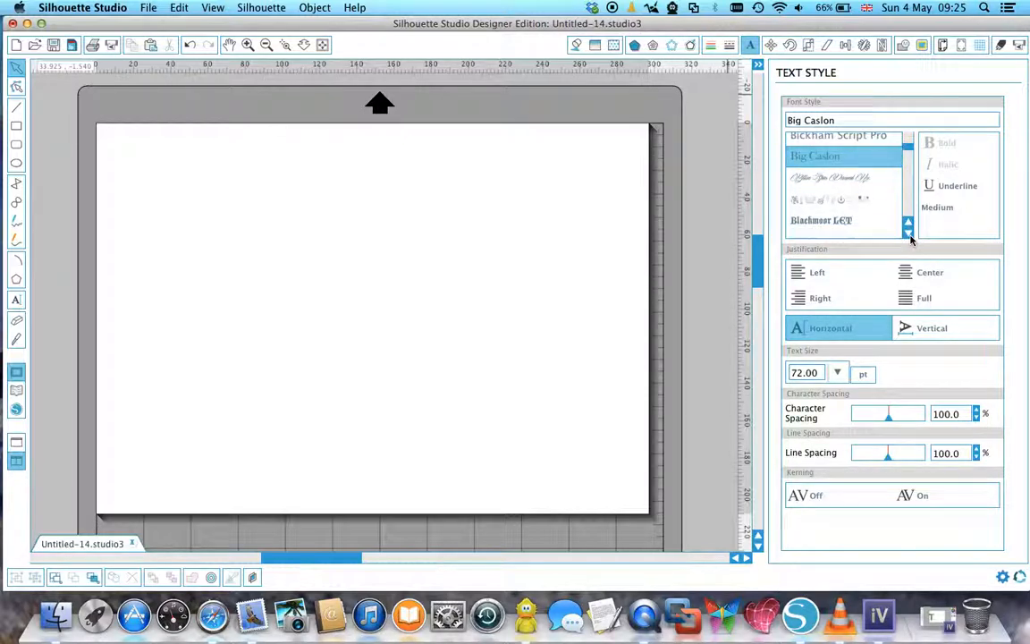
left_click(811, 197)
left_click(274, 238)
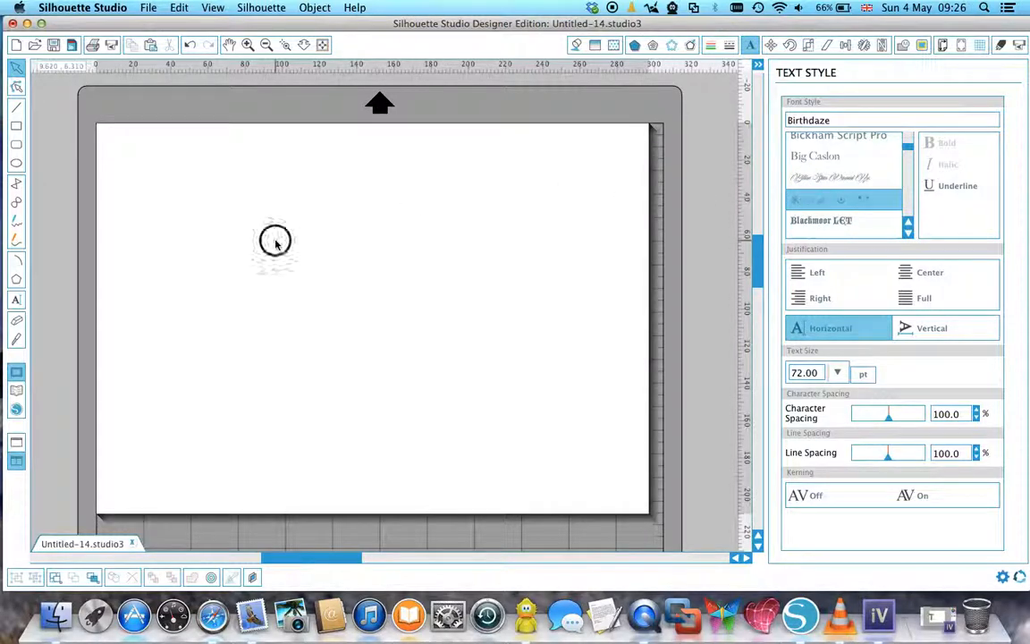
left_click(14, 302)
left_click(329, 260)
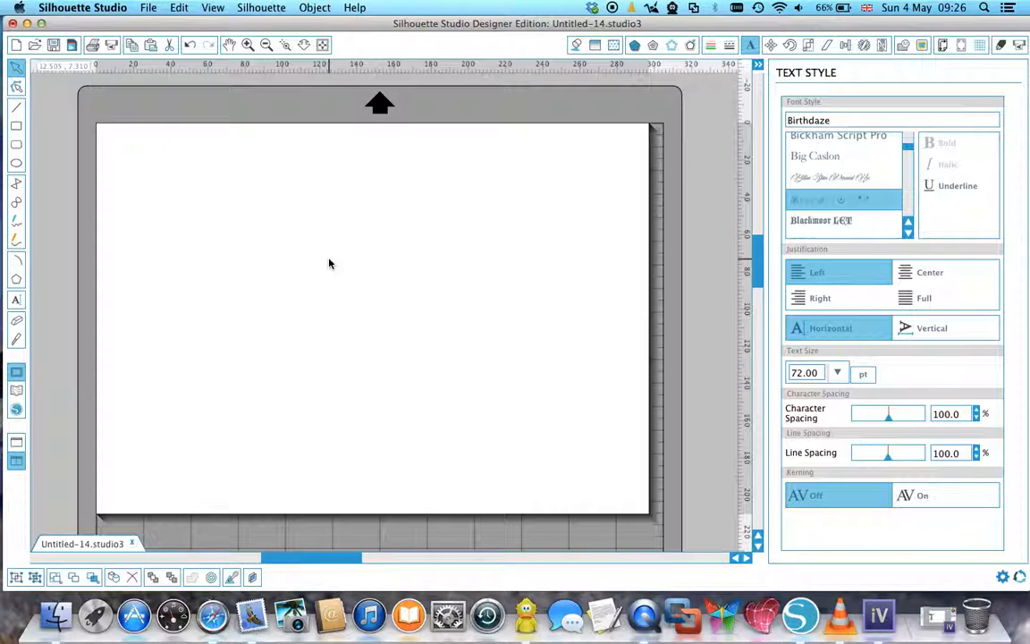
type("hello")
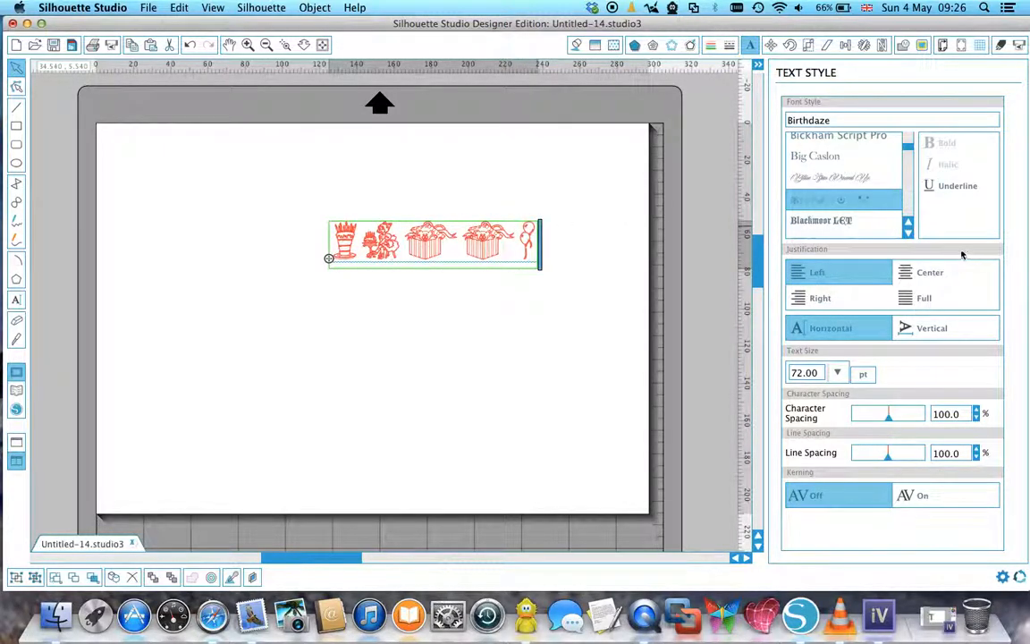
Add the text "ffhf" in the Bodoni Ornaments ITC TT font beneath the row of birthday pictures.
left_click_drag(909, 235, 909, 236)
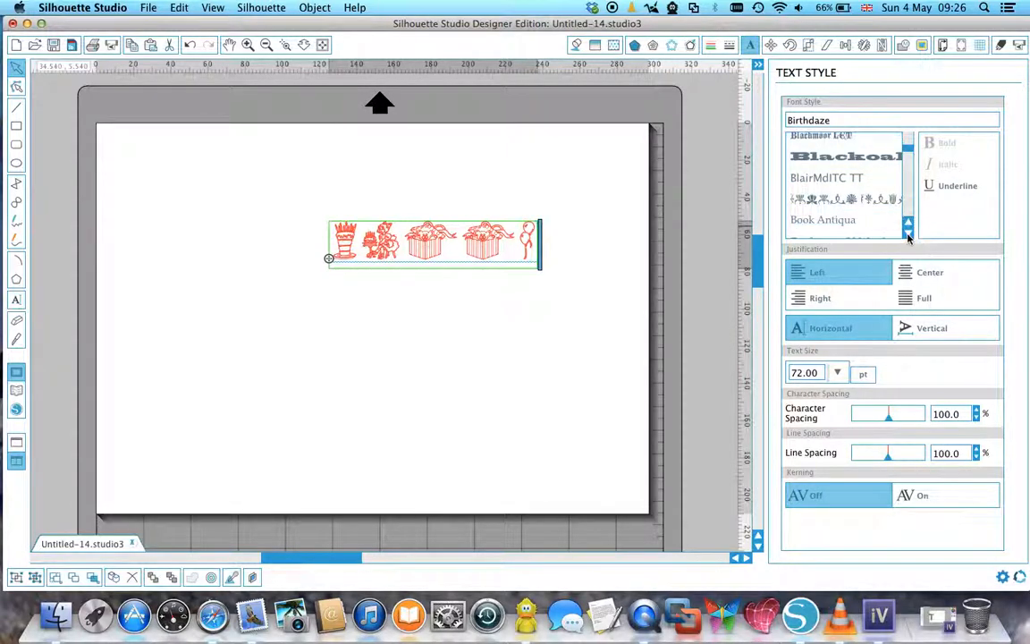
left_click(813, 198)
left_click(240, 345)
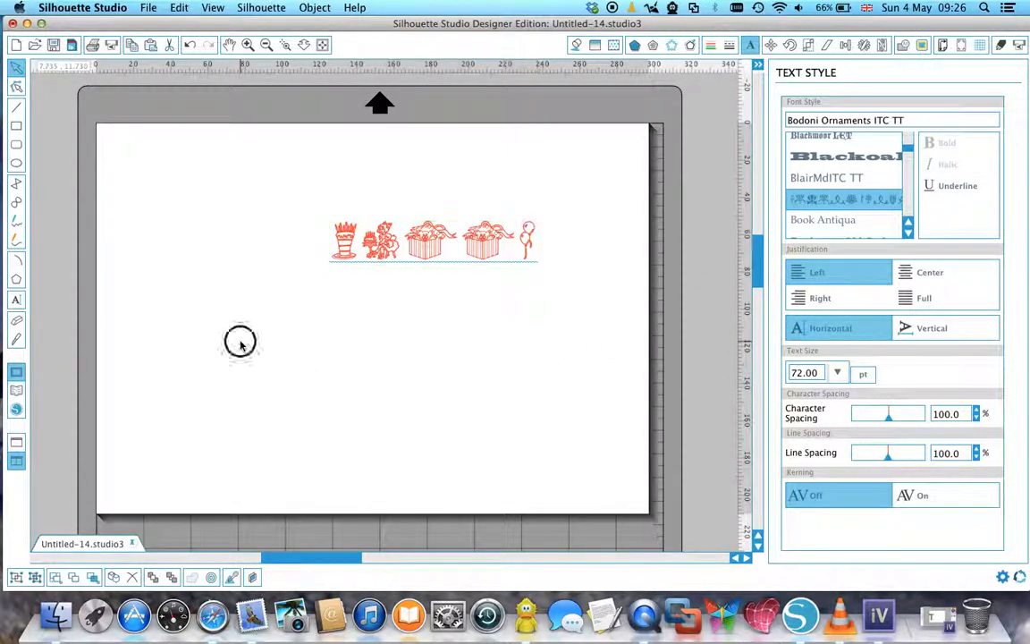
left_click(16, 300)
left_click(331, 318)
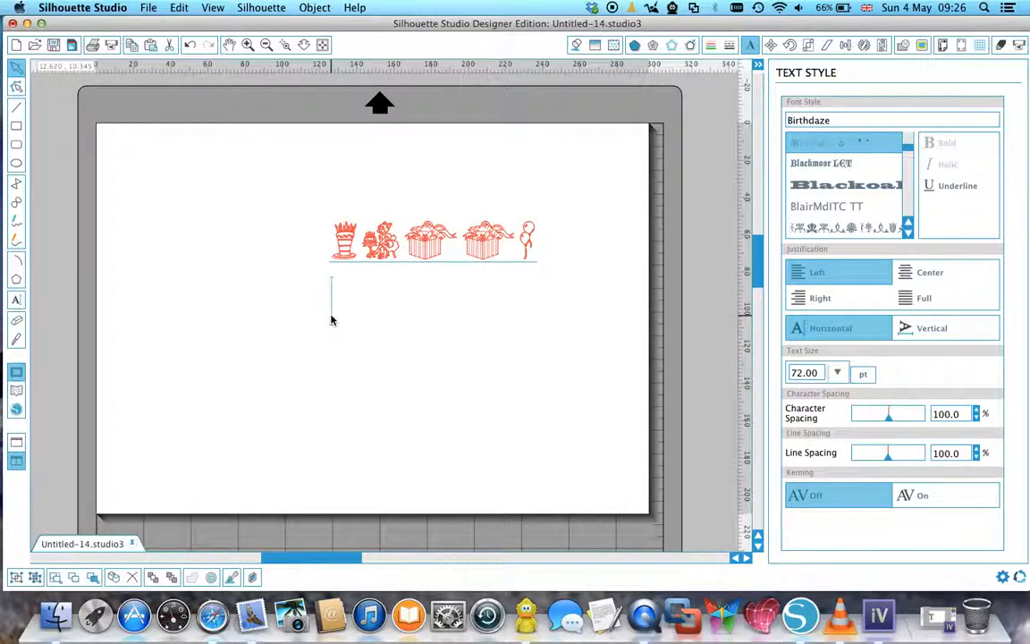
left_click(810, 228)
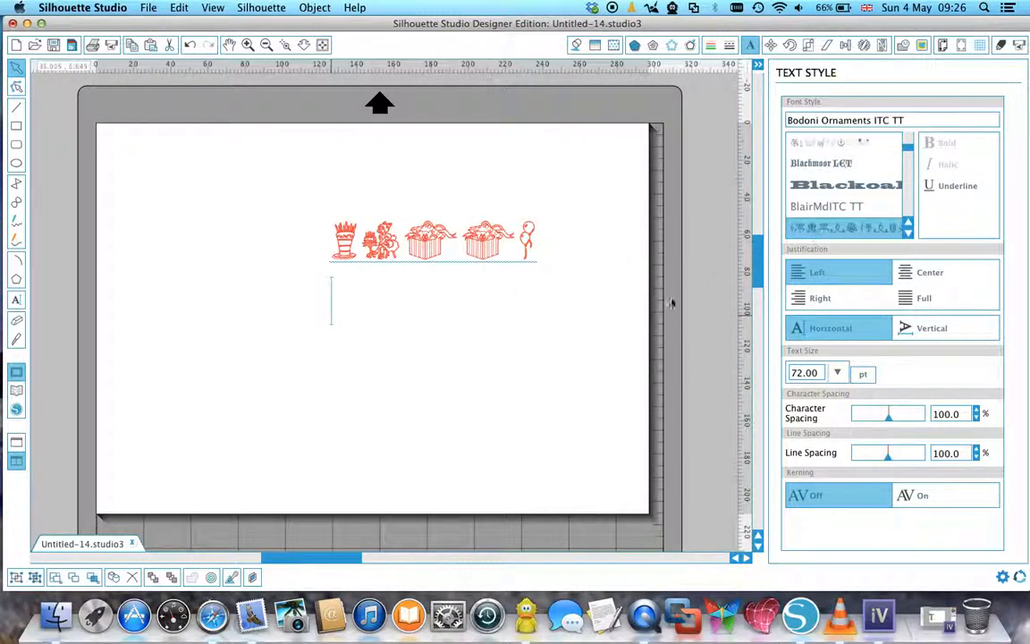
type("ddfd")
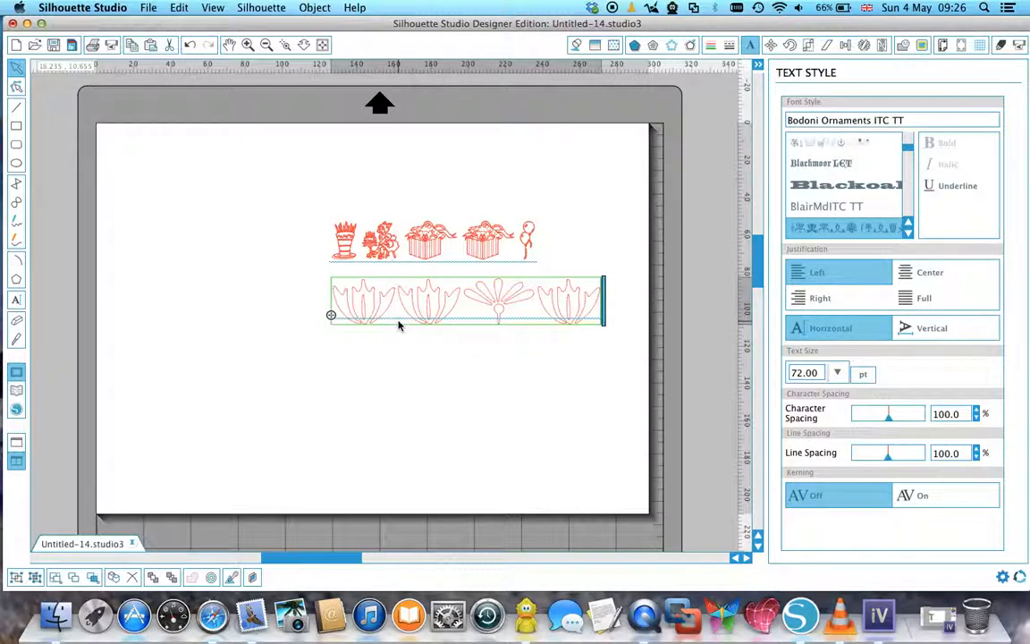
left_click(455, 365)
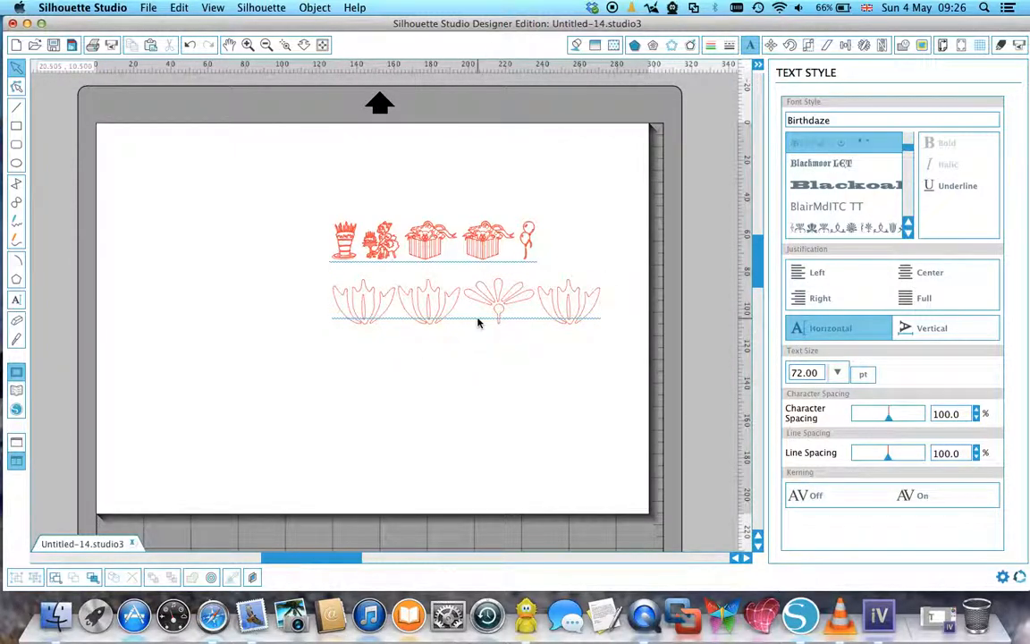
Ungroup the Bodoni ornament text into separate ornament shapes.
left_click(553, 305)
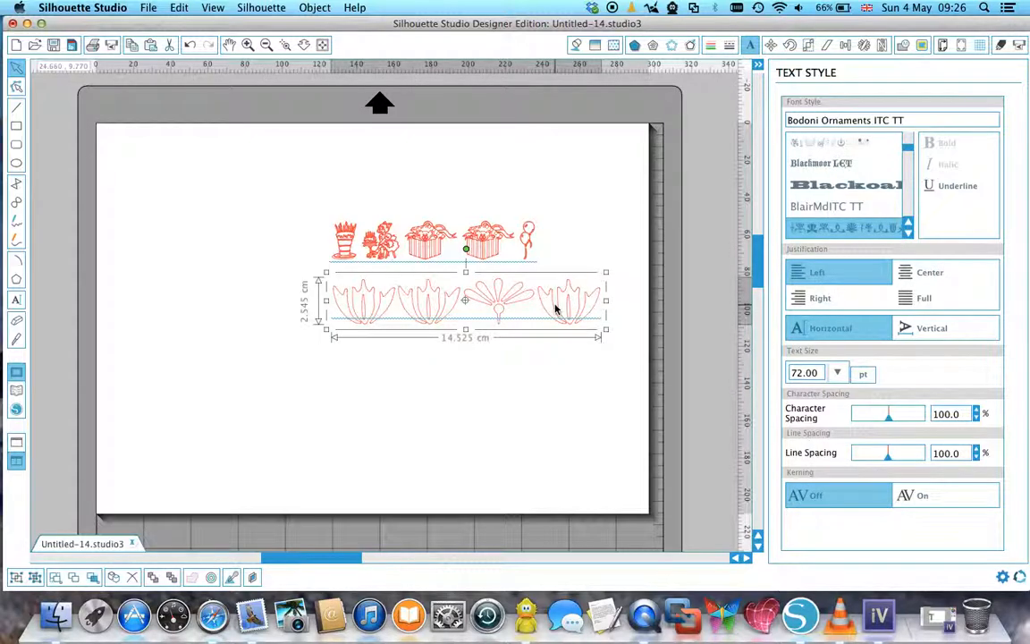
right_click(555, 309)
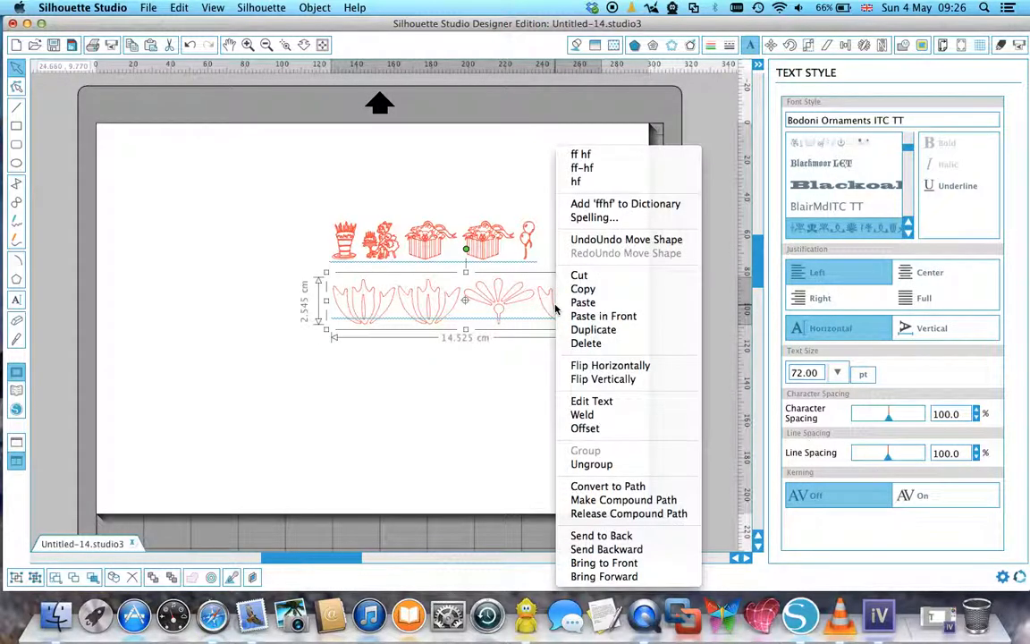
left_click(590, 465)
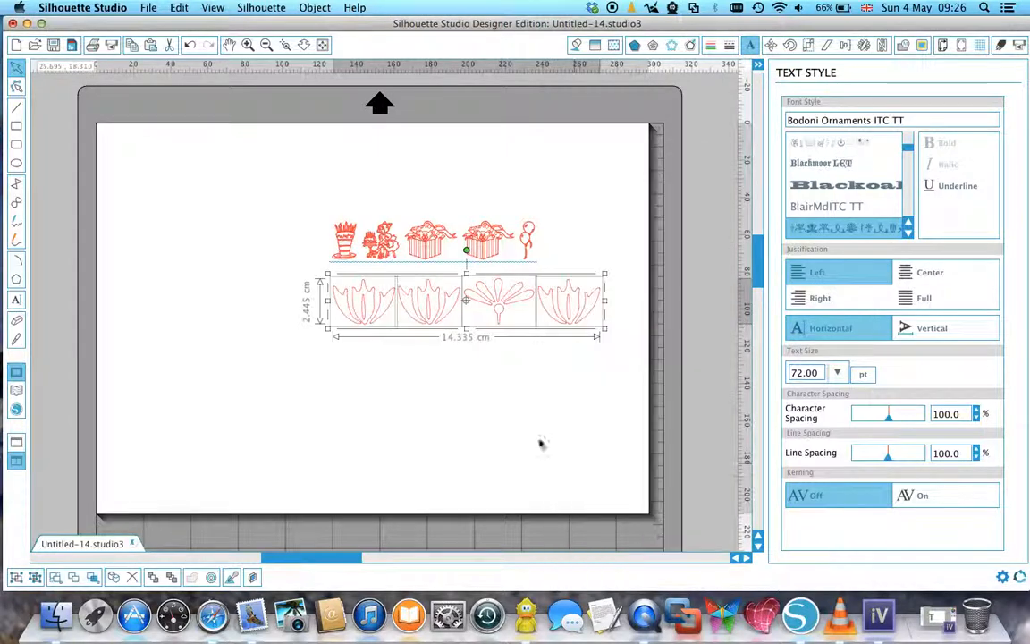
left_click(498, 433)
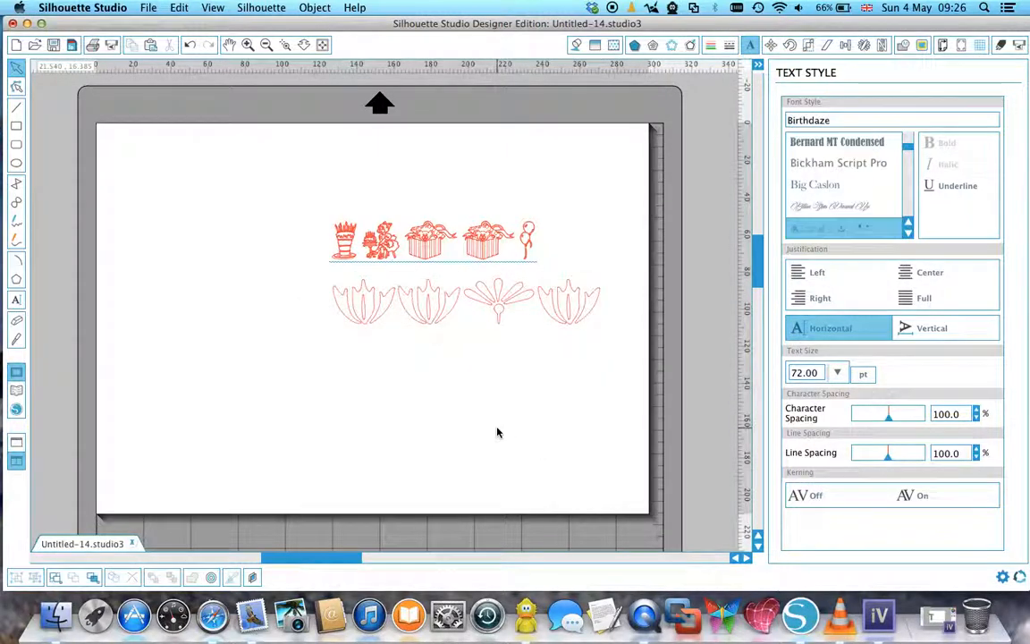
Move the fan ornament and two tulip ornaments aside to the left, and delete the leftover tulip and the birthday picture text.
left_click(487, 309)
left_click_drag(488, 309, 196, 281)
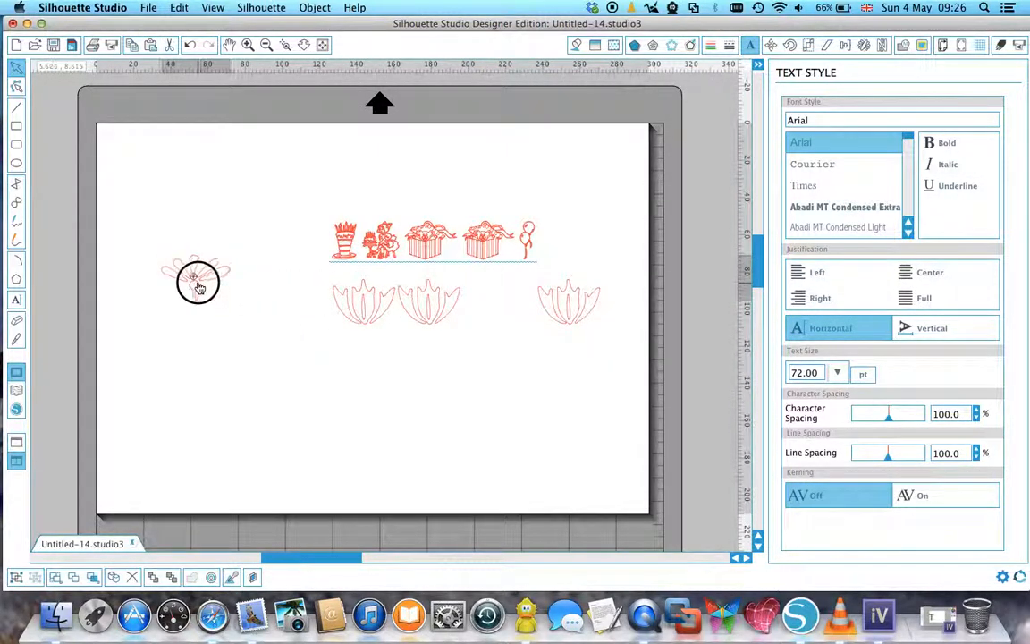
left_click_drag(557, 320, 140, 350)
left_click_drag(352, 320, 259, 324)
left_click_drag(289, 225, 605, 329)
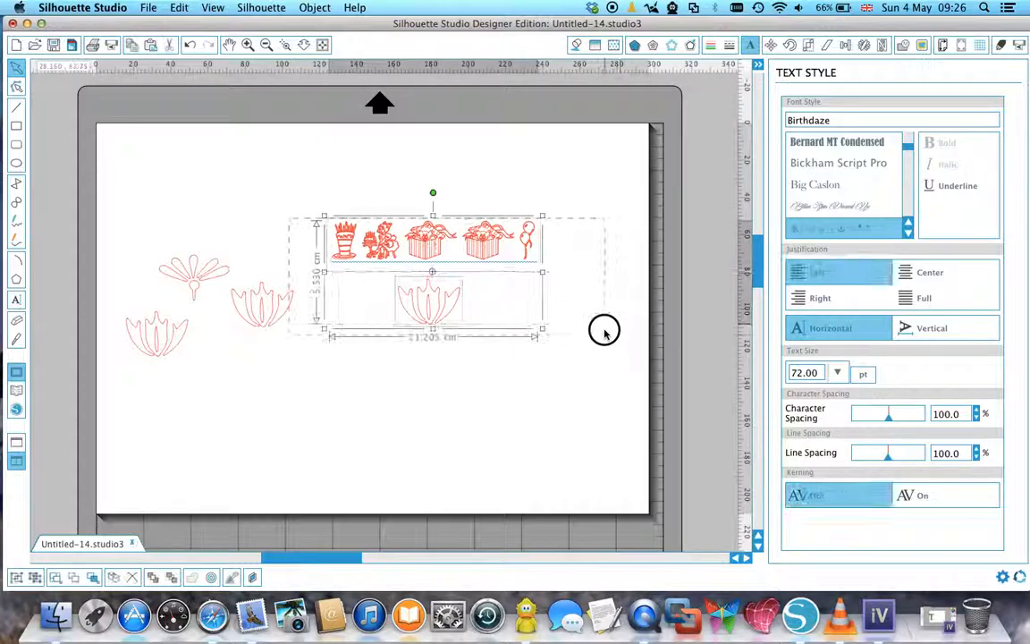
key("Delete")
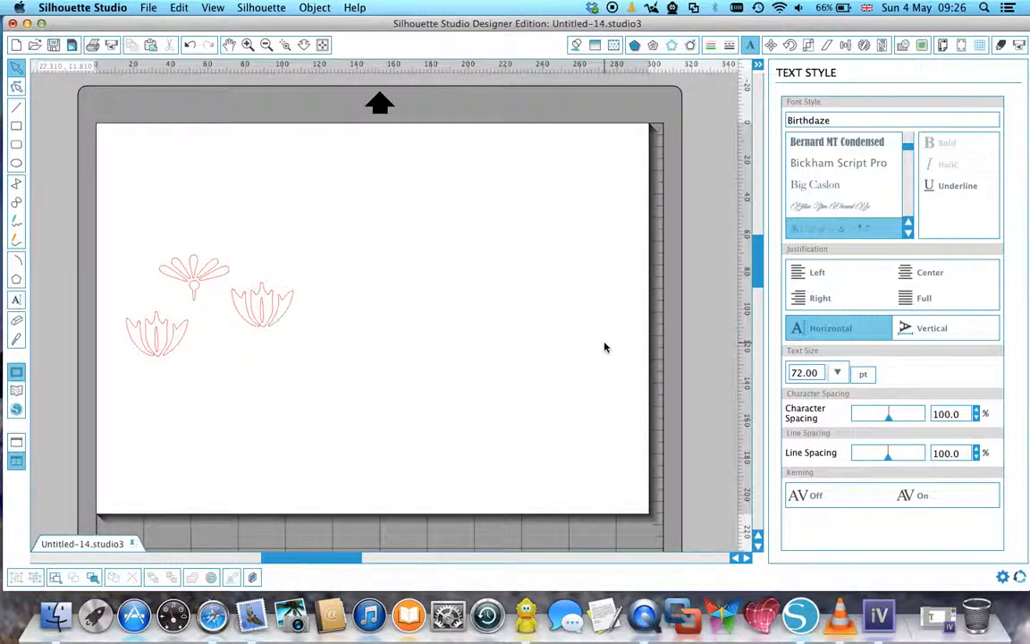
Arrange the three ornaments as an arch near the page's upper edge, with the fan in the middle and a tulip lower on each side.
left_click_drag(205, 280, 346, 178)
left_click(335, 257)
left_click_drag(277, 322, 412, 228)
left_click(242, 307)
left_click_drag(174, 347, 289, 233)
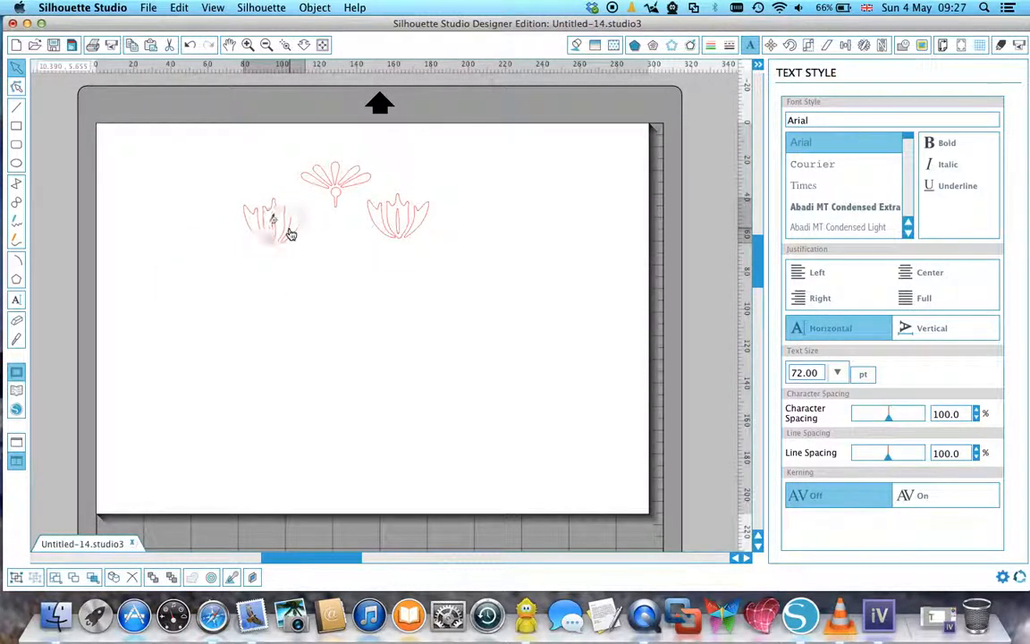
left_click(246, 189)
Select all three ornaments, shift their centre of rotation straight down below the arch and open the Replicate options.
left_click_drag(194, 143, 479, 285)
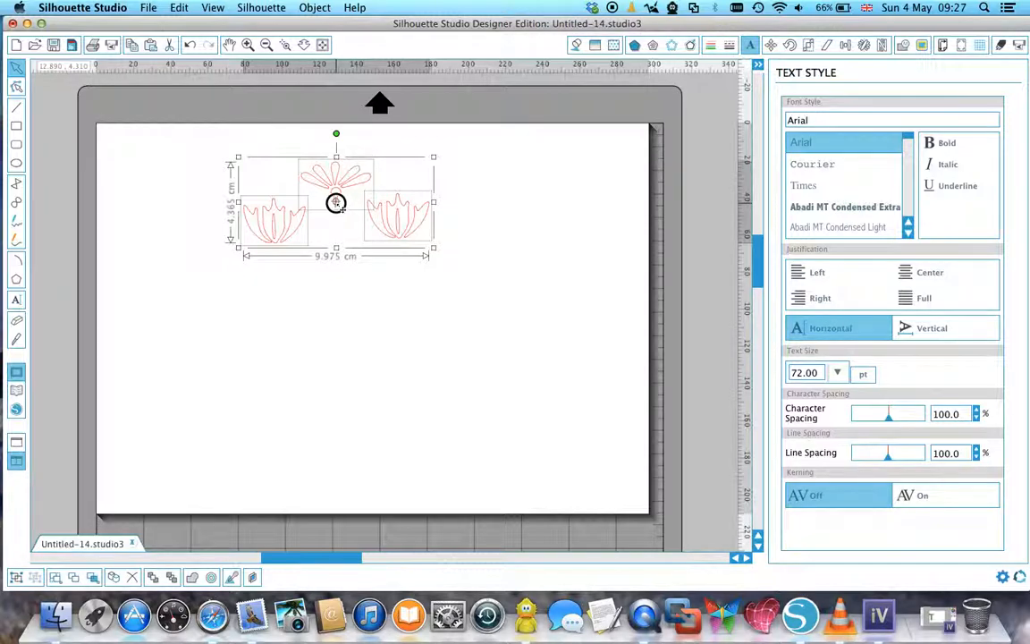
left_click_drag(336, 205, 331, 296)
left_click(864, 46)
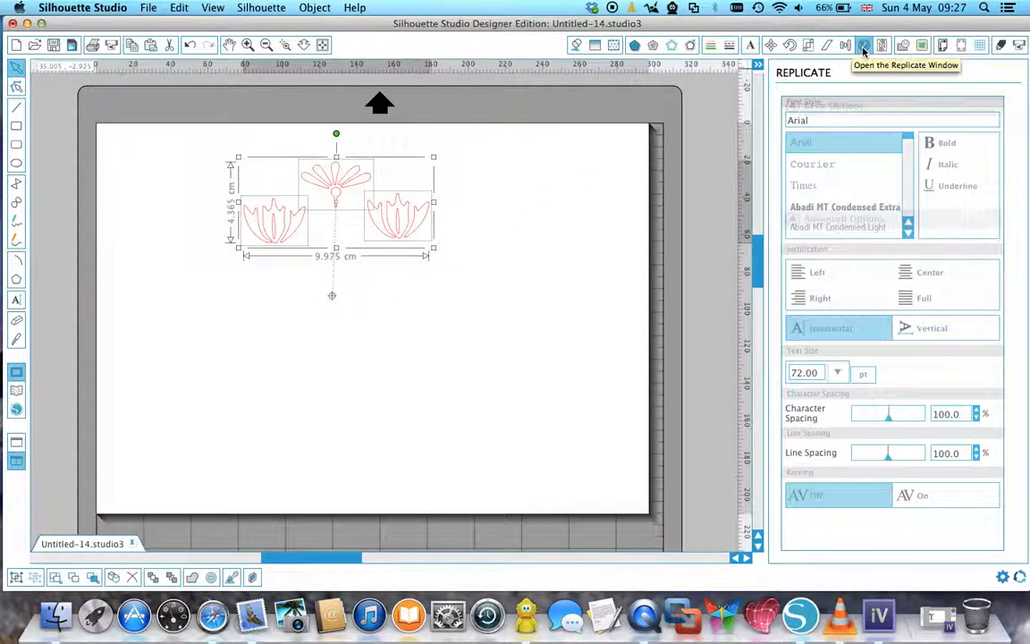
Try replicating the arch with Rotate Three Copies, undo it, and replicate it with Rotate Two Copies instead.
left_click(883, 416)
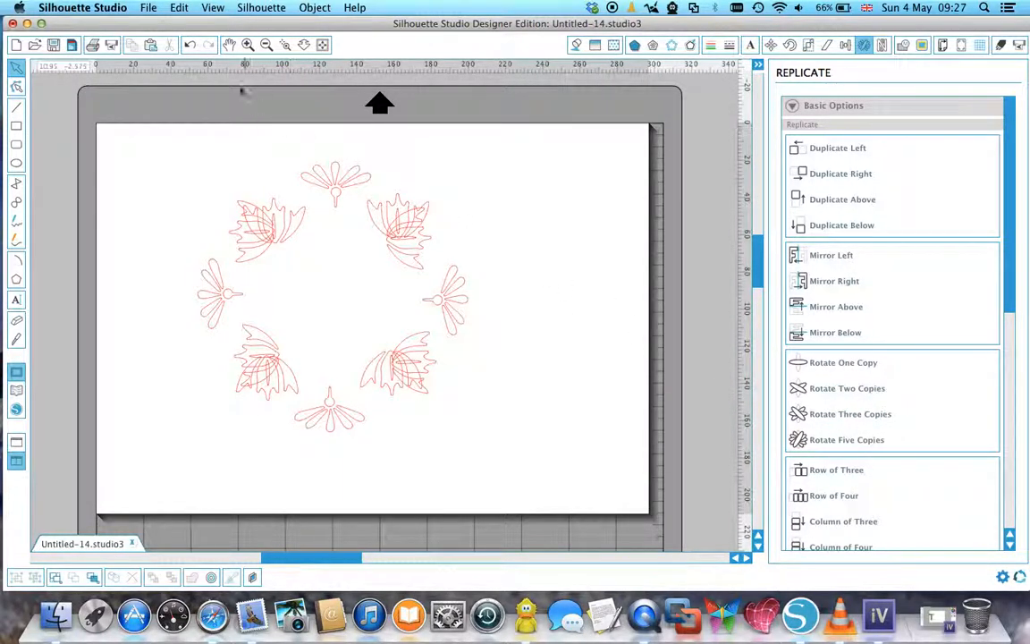
left_click(191, 44)
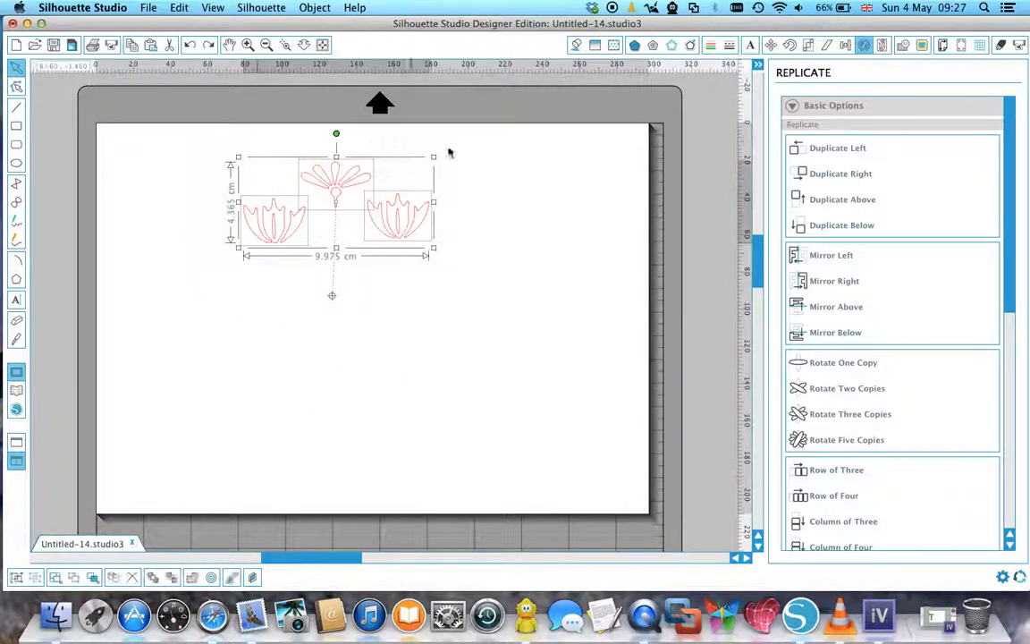
left_click(848, 389)
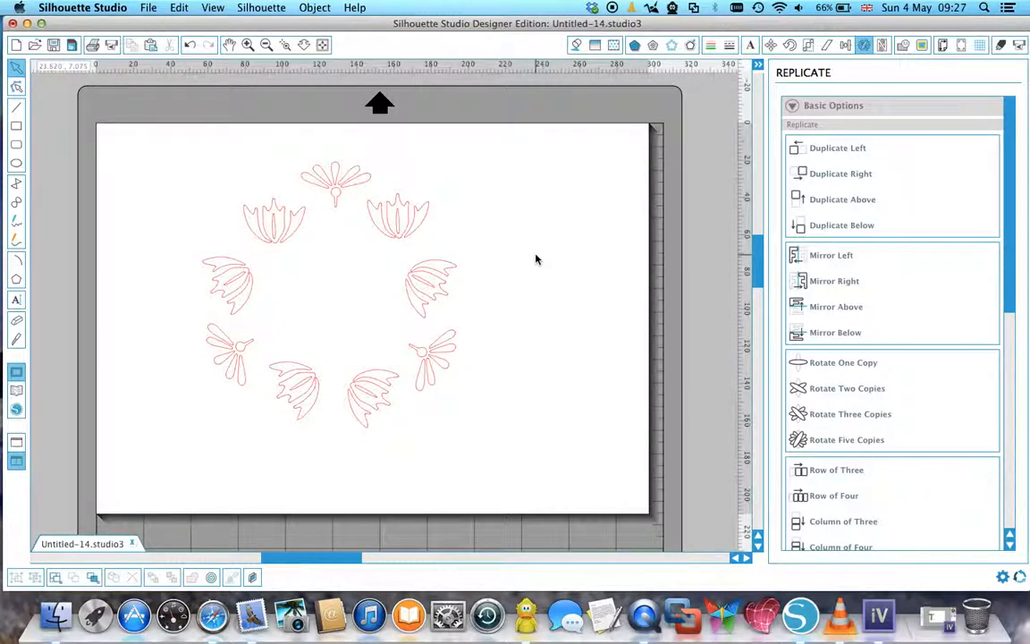
Select the whole ring of ornaments and group it into one wreath.
left_click_drag(156, 145, 510, 483)
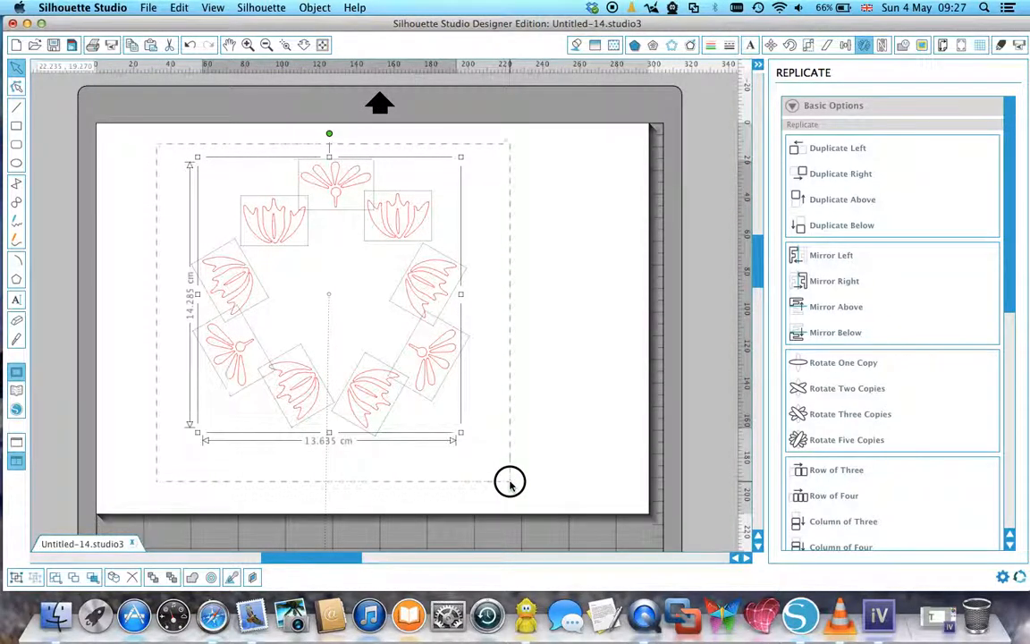
right_click(427, 398)
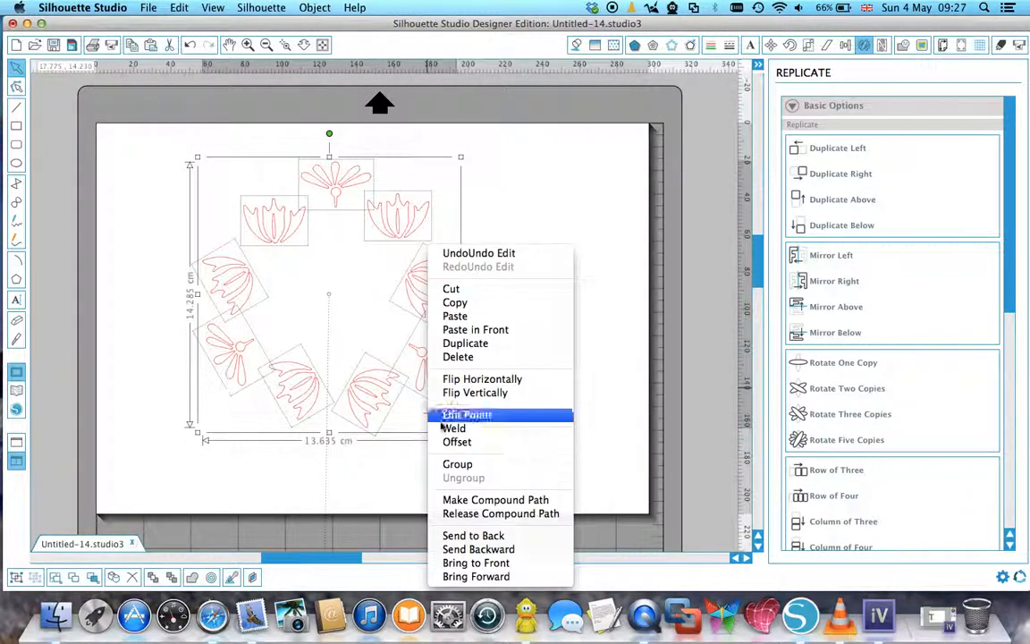
left_click(457, 463)
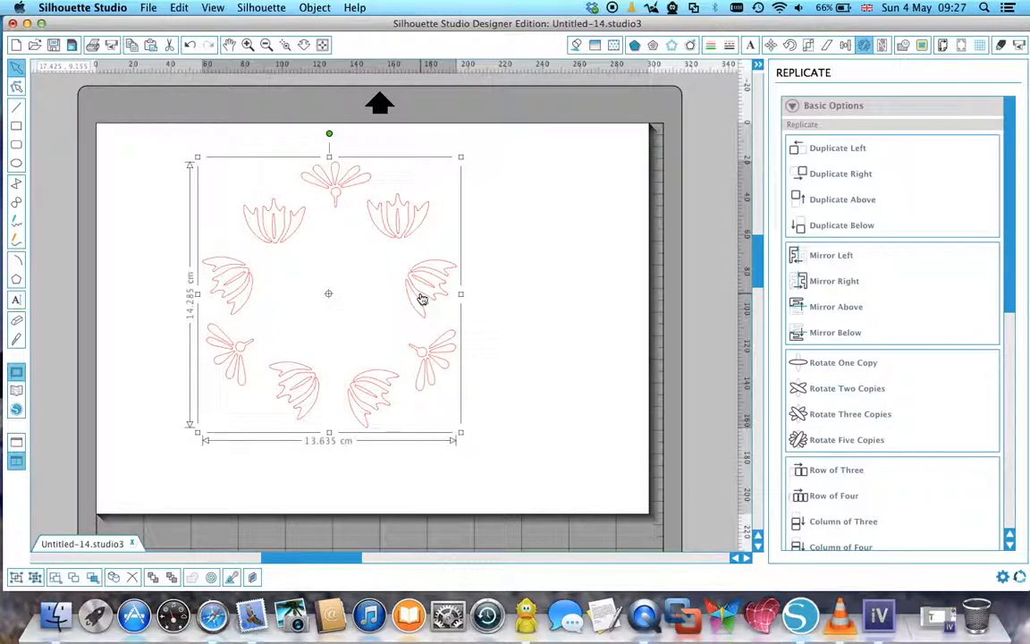
Duplicate the wreath and, with the two pulled apart, shrink the left one to about 5.35 by 5.6 cm.
right_click(422, 300)
left_click(452, 343)
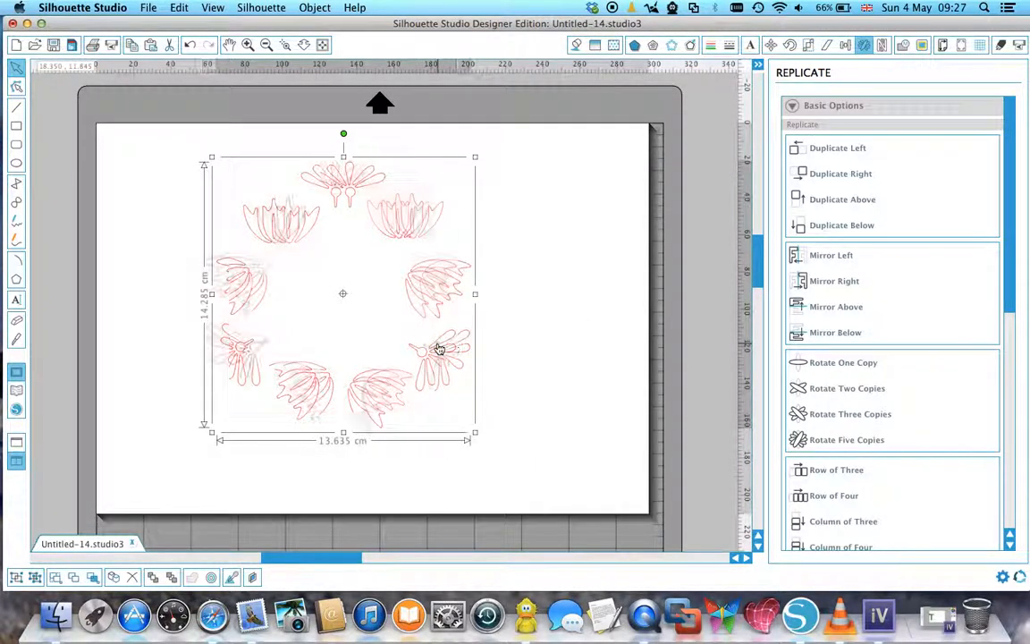
left_click_drag(443, 299, 706, 259)
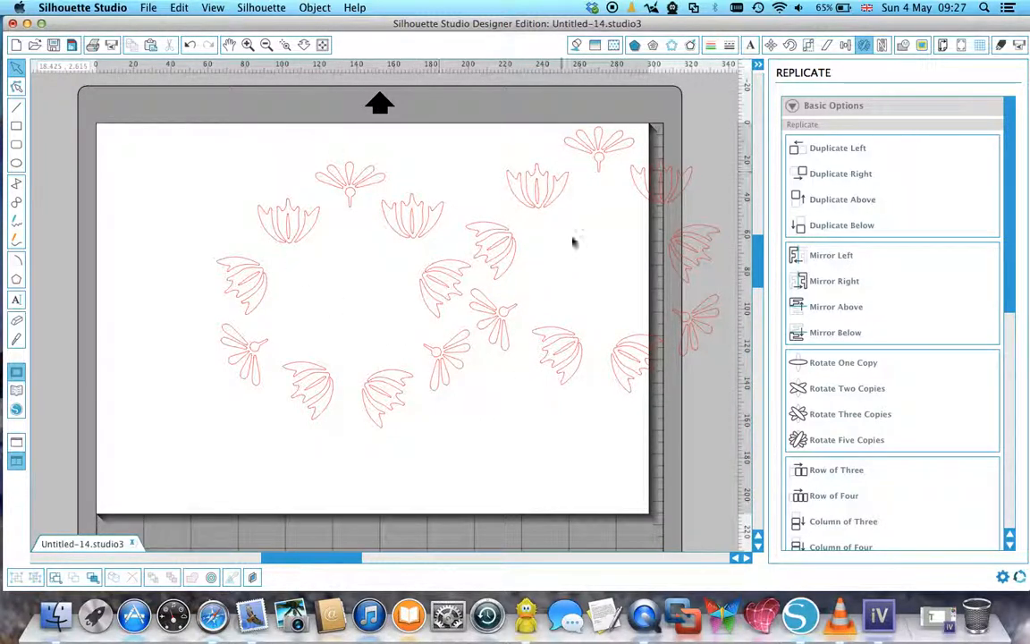
left_click(283, 234)
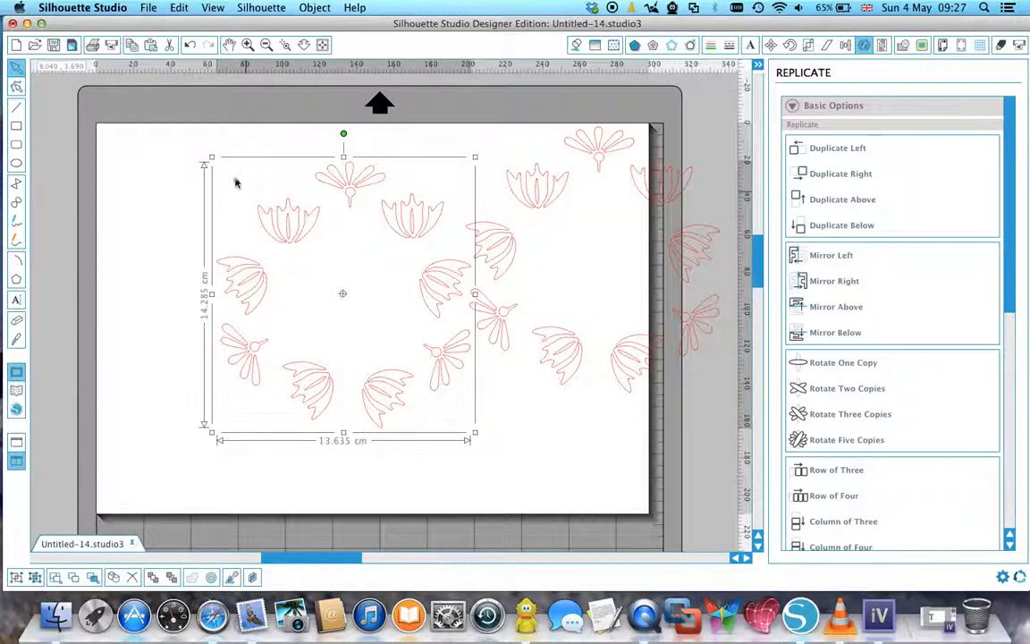
left_click_drag(209, 158, 362, 326)
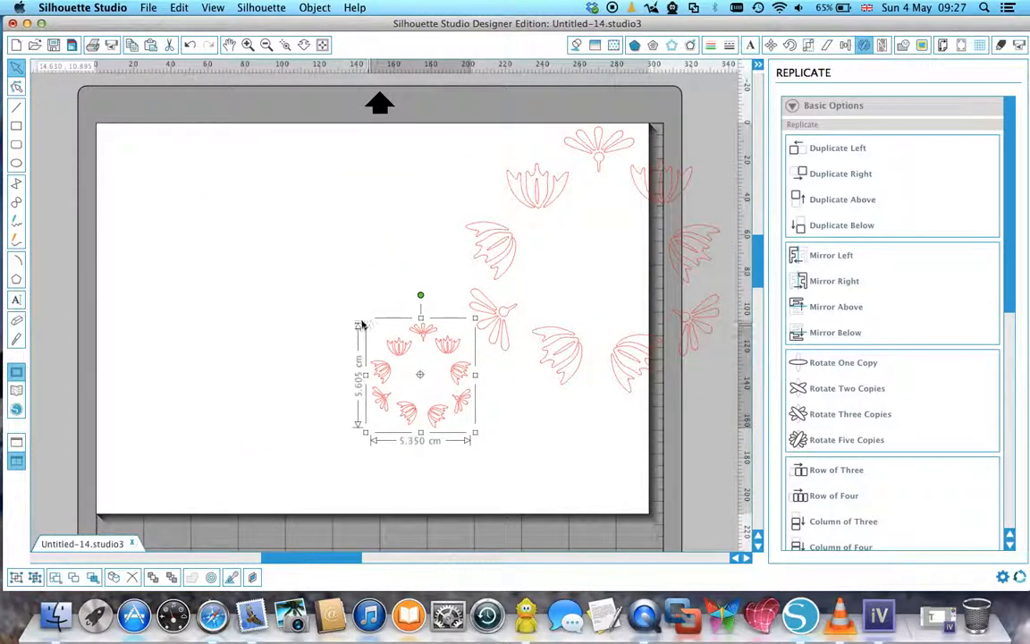
Shrink the larger wreath to about 7.3 by 7.7 cm and move it fully onto the page above the small wreath.
left_click(505, 261)
left_click_drag(457, 124, 572, 259)
left_click_drag(593, 324, 449, 234)
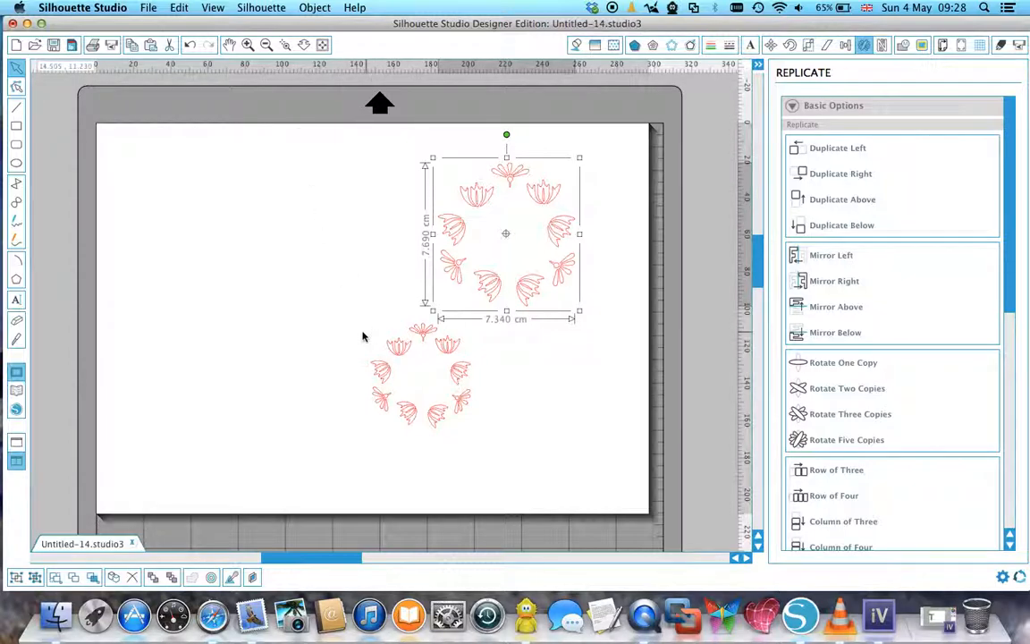
Delete the smaller wreath.
left_click_drag(324, 304, 513, 451)
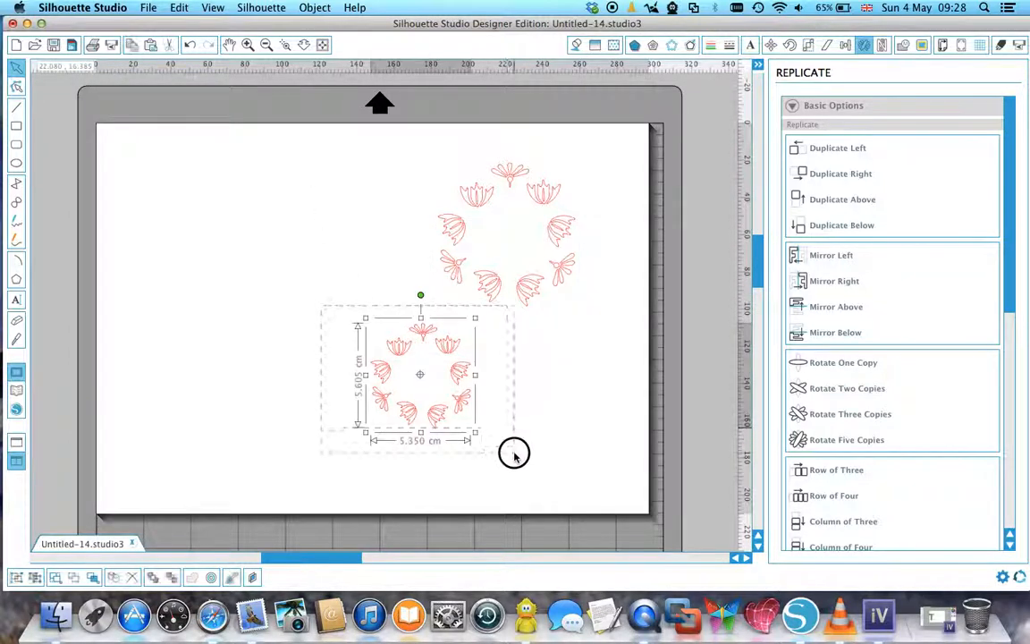
key("Delete")
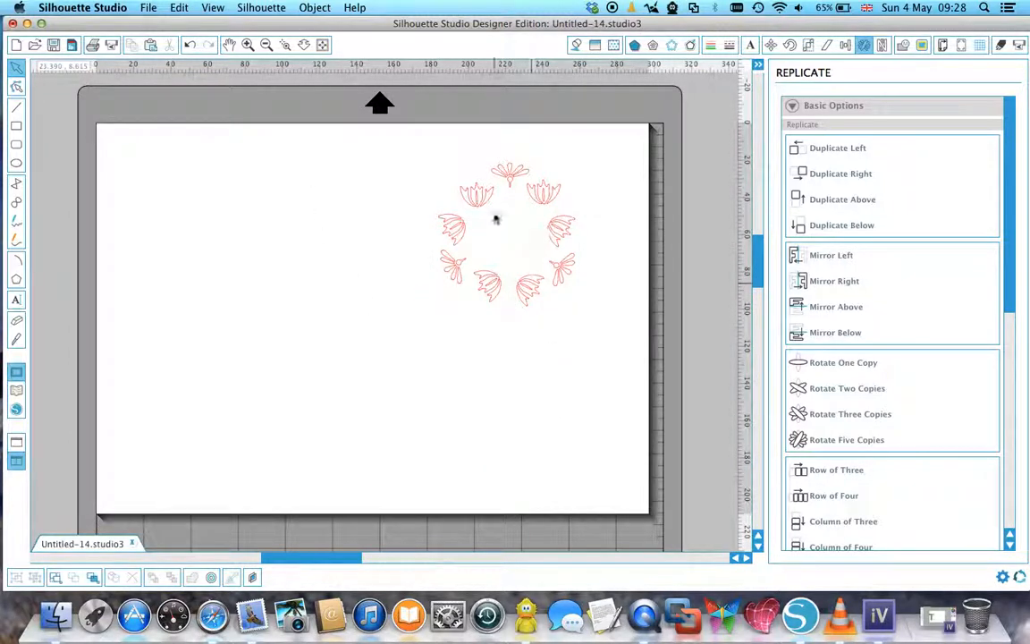
Ungroup the wreath into its separate ornaments.
left_click(489, 290)
right_click(490, 294)
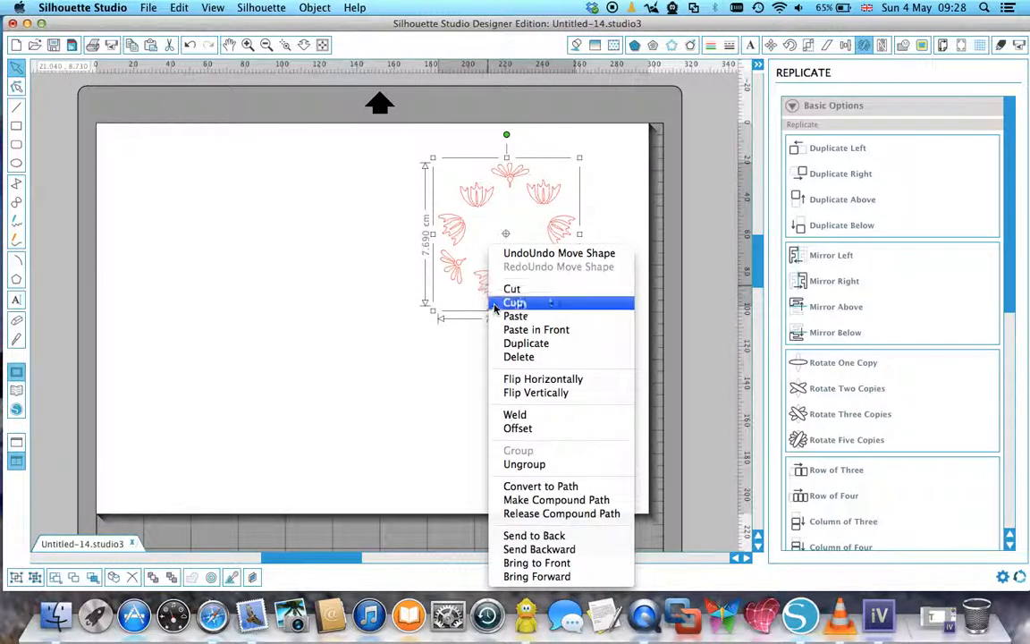
left_click(505, 464)
left_click(583, 321)
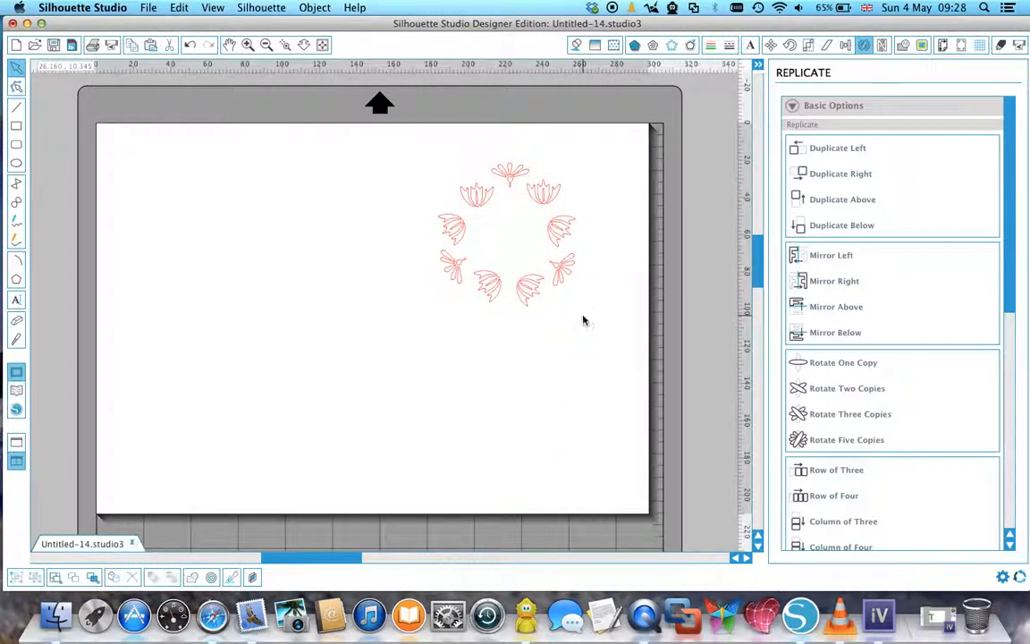
Move the wreath's top fan ornament to the middle of the page and all the other ornaments to the page's left edge.
left_click_drag(483, 196, 169, 166)
left_click_drag(452, 228, 141, 225)
left_click_drag(449, 268, 179, 247)
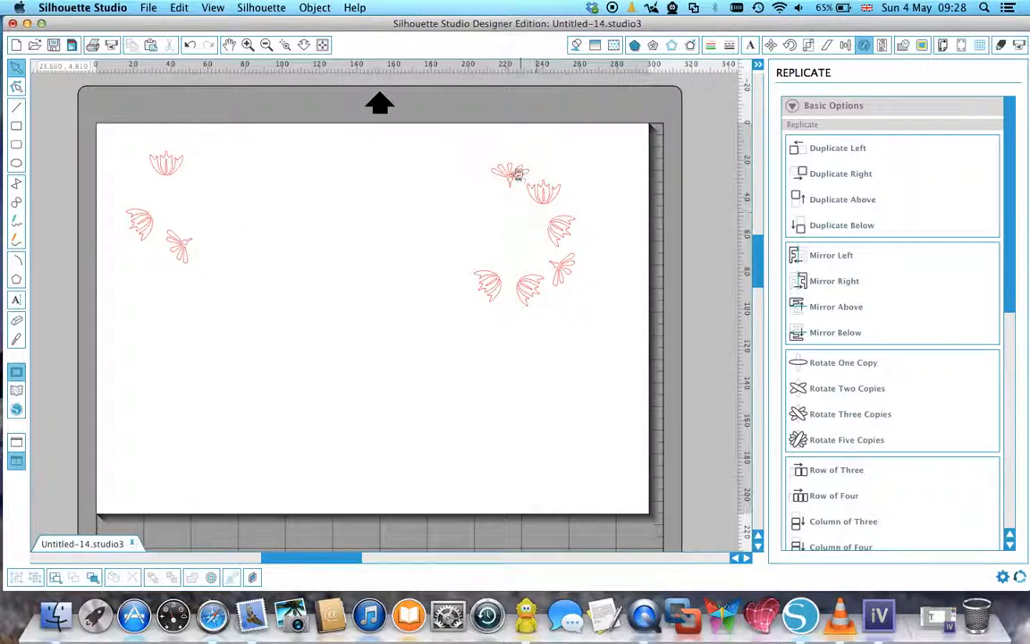
left_click_drag(515, 179, 427, 257)
left_click_drag(483, 158, 586, 317)
left_click_drag(532, 285, 81, 266)
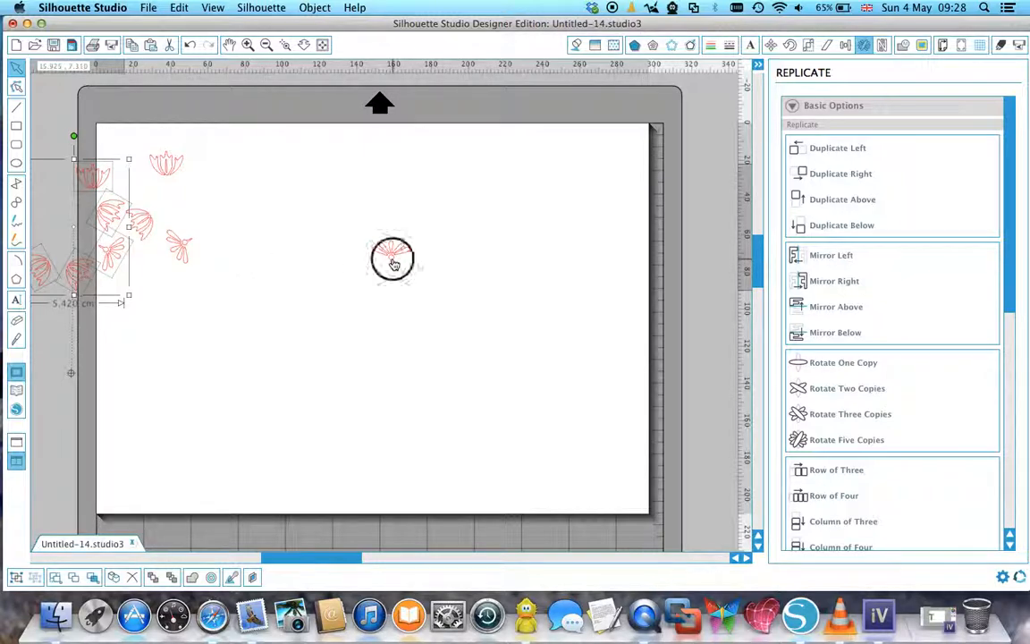
Shift the fan ornament's rotation centre straight down to the middle of the page and replicate it with Rotate Three Copies.
left_click(394, 265)
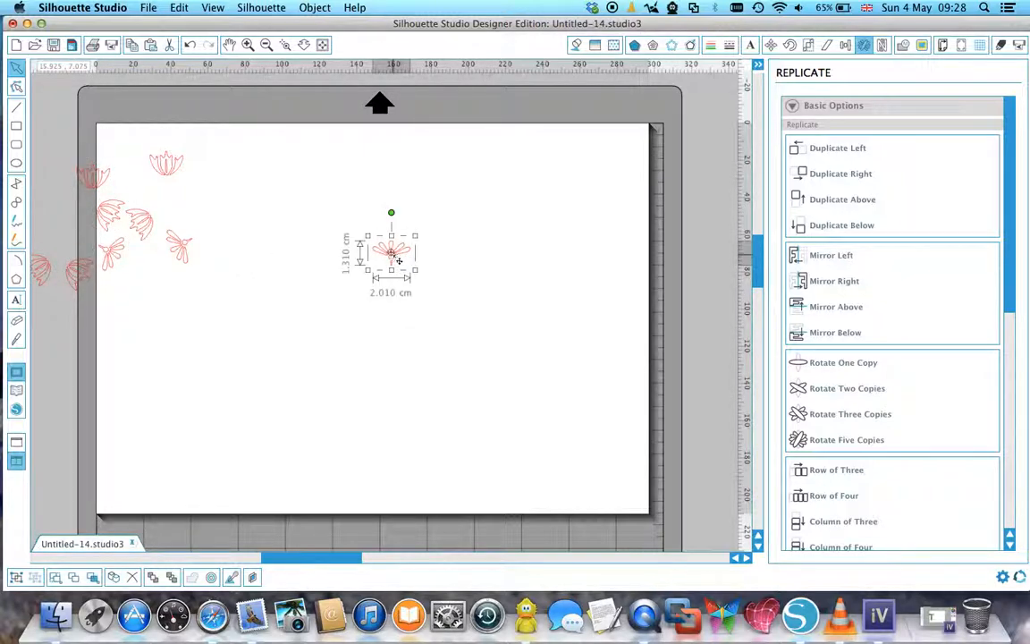
left_click_drag(392, 254, 390, 351)
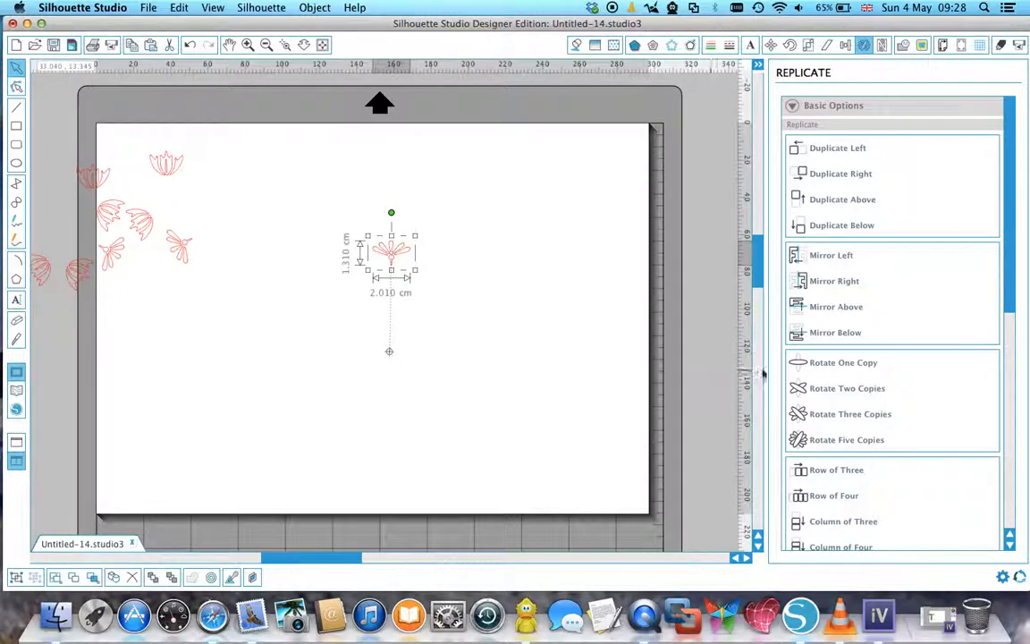
left_click(873, 417)
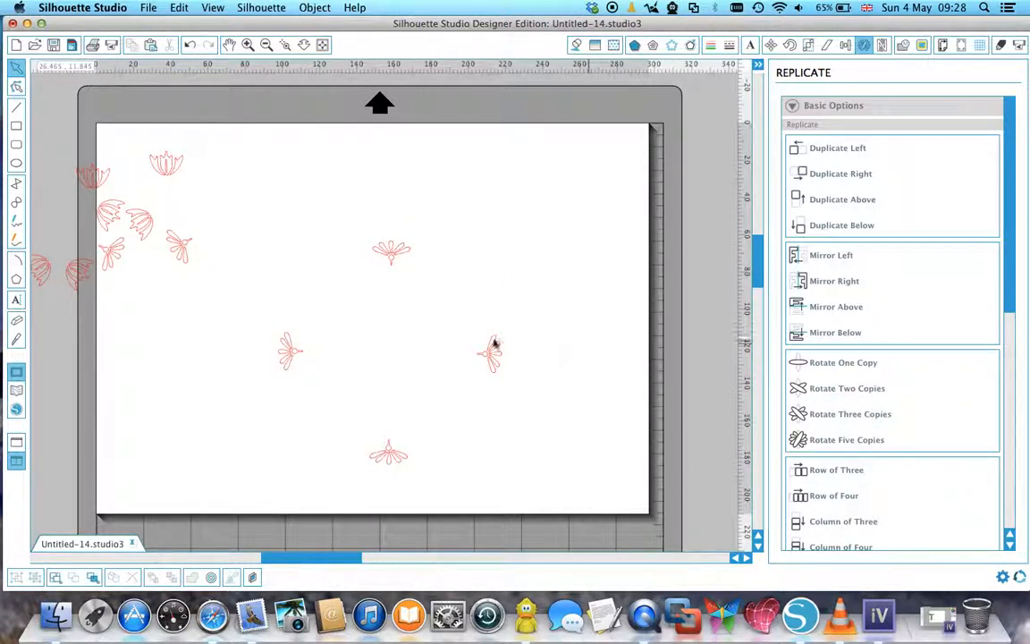
Rotate the three copies about the shifted centre, placing one to the right of the original and two to its left as an arc.
left_click(494, 358)
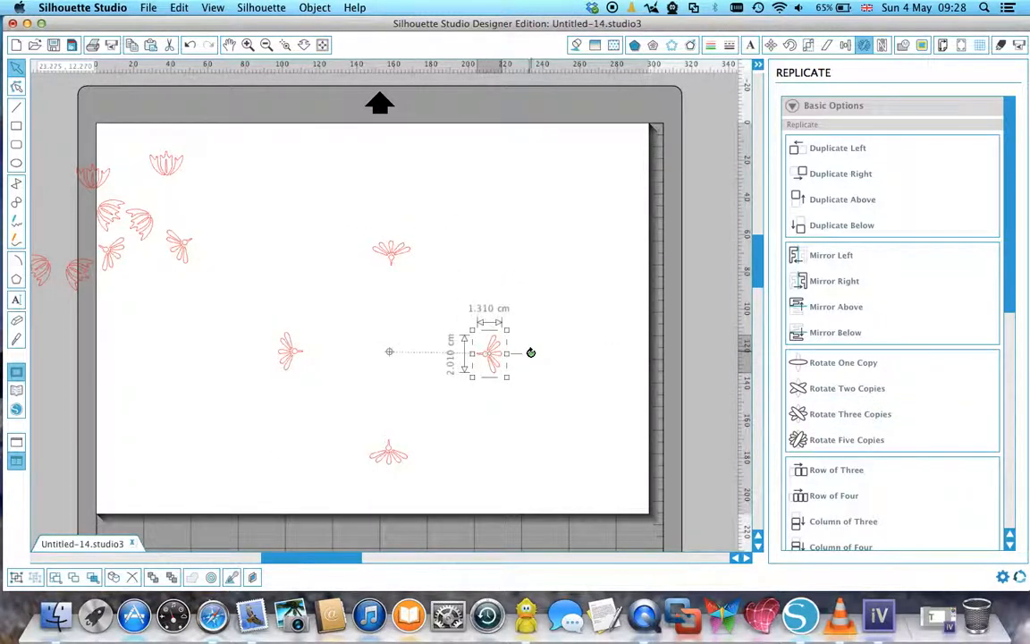
mouse_move(531, 355)
left_mouse_down()
mouse_move(534, 324)
mouse_move(486, 249)
mouse_move(442, 220)
left_mouse_up()
left_click(285, 342)
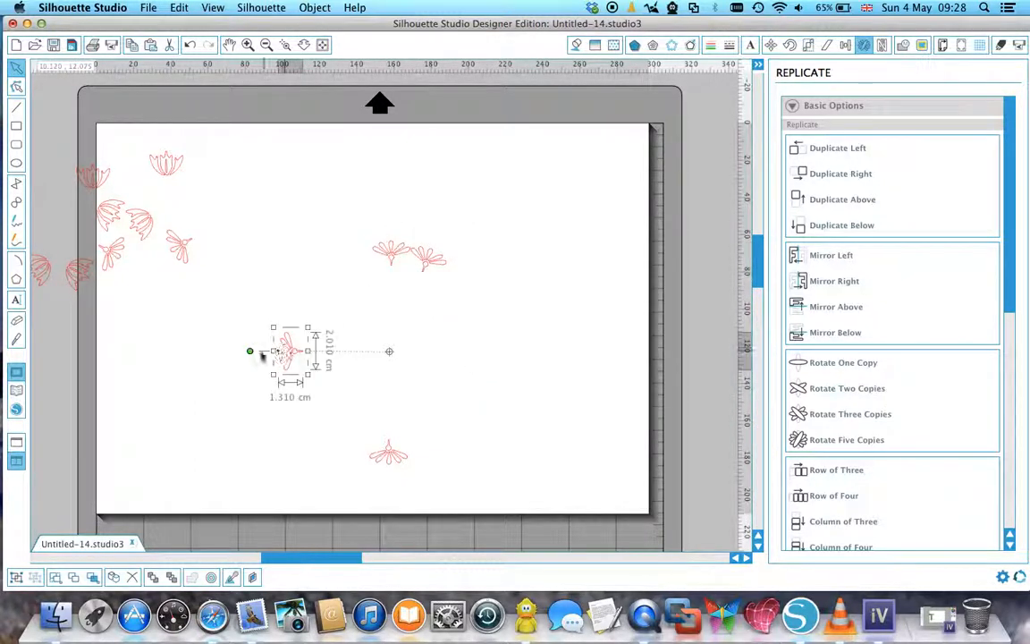
mouse_move(251, 352)
left_mouse_down()
mouse_move(282, 358)
mouse_move(254, 360)
left_mouse_up()
left_click_drag(250, 352, 342, 240)
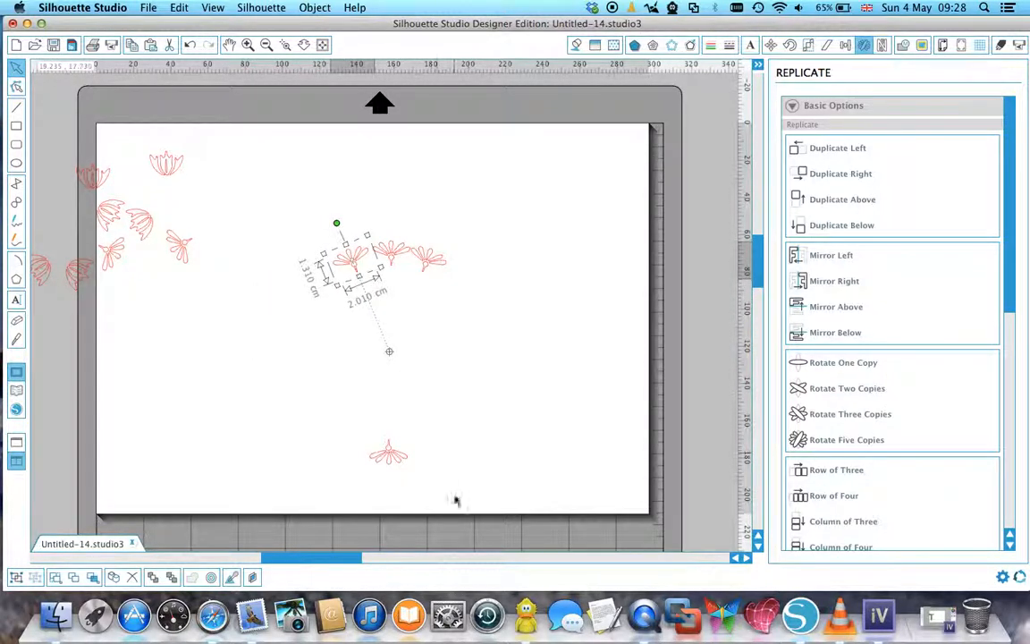
left_click(389, 463)
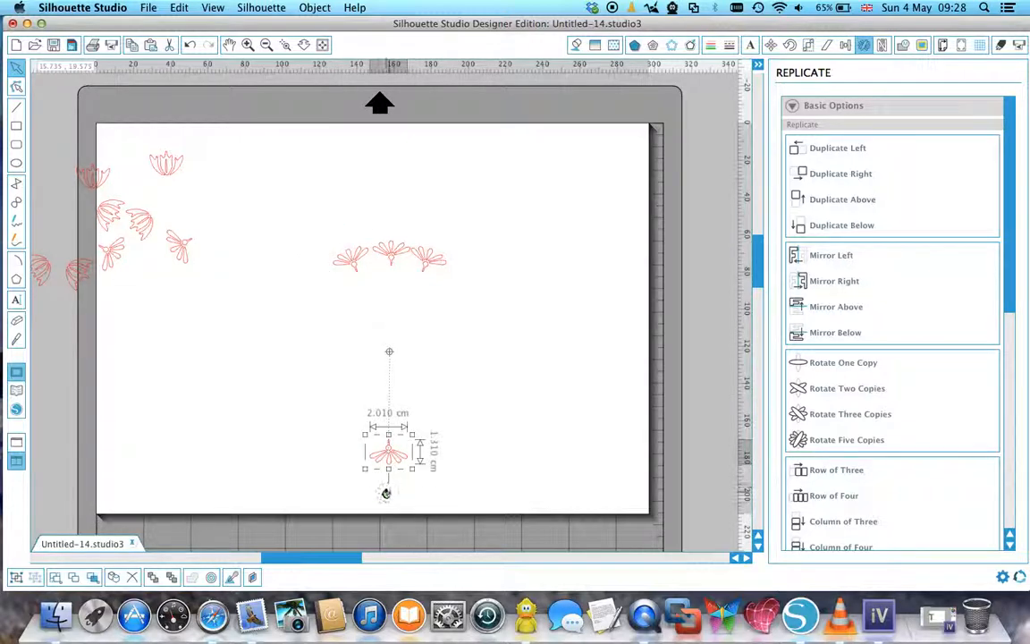
left_click_drag(387, 495, 329, 291)
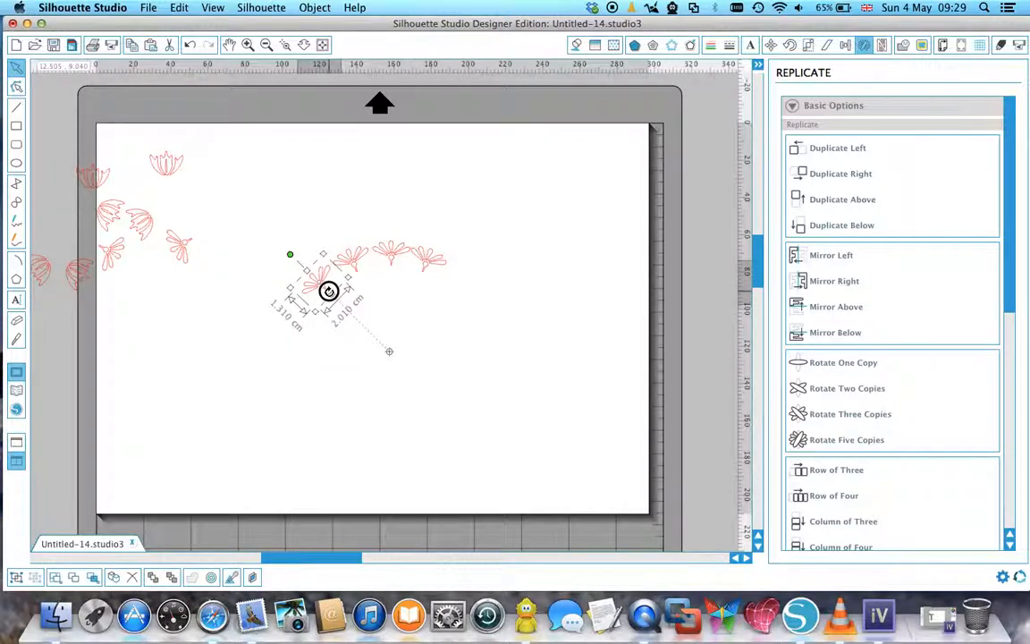
left_click(240, 231)
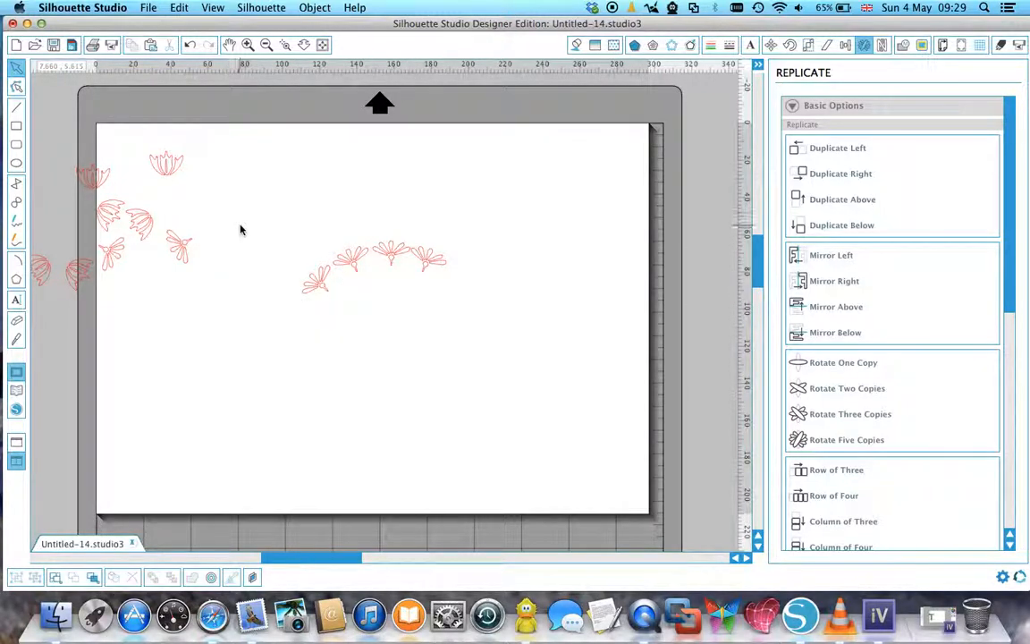
Group the four arc ornaments and replicate the group with Rotate One Copy about a rotation centre shifted below it.
left_click_drag(268, 219, 501, 339)
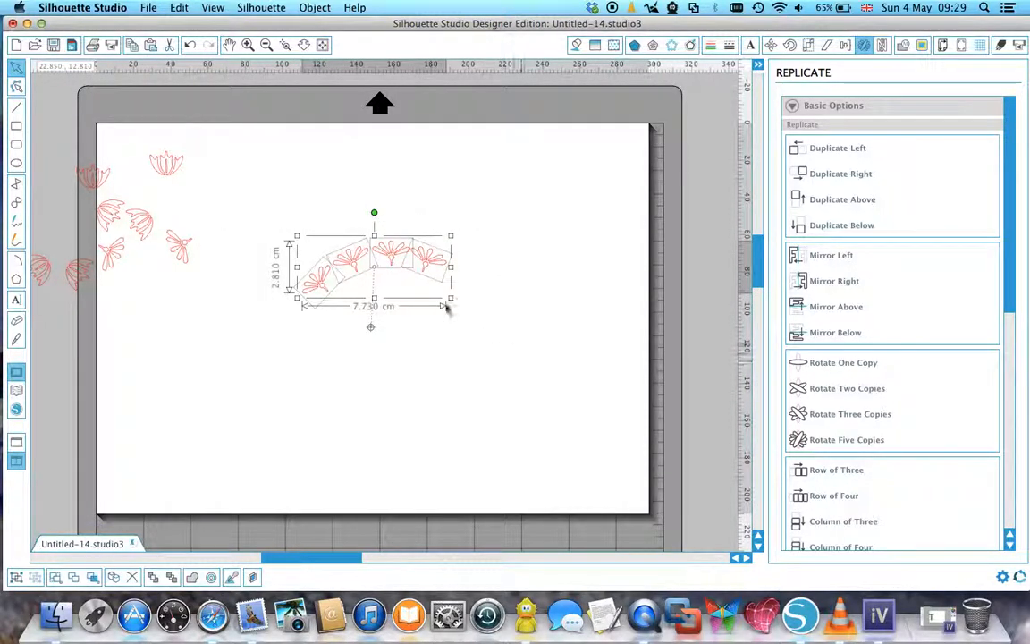
right_click(431, 283)
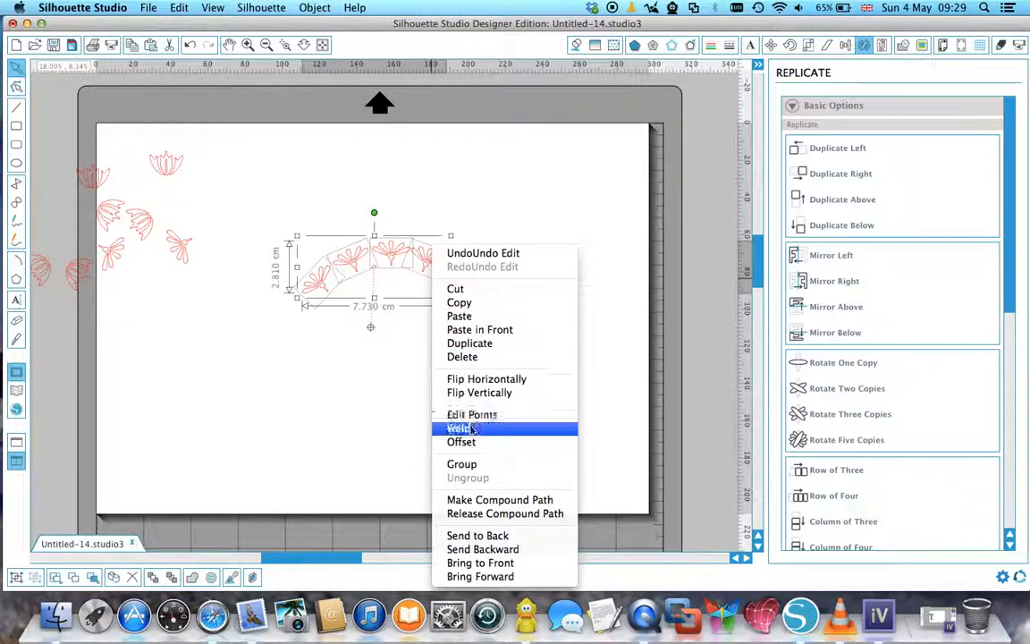
left_click(461, 464)
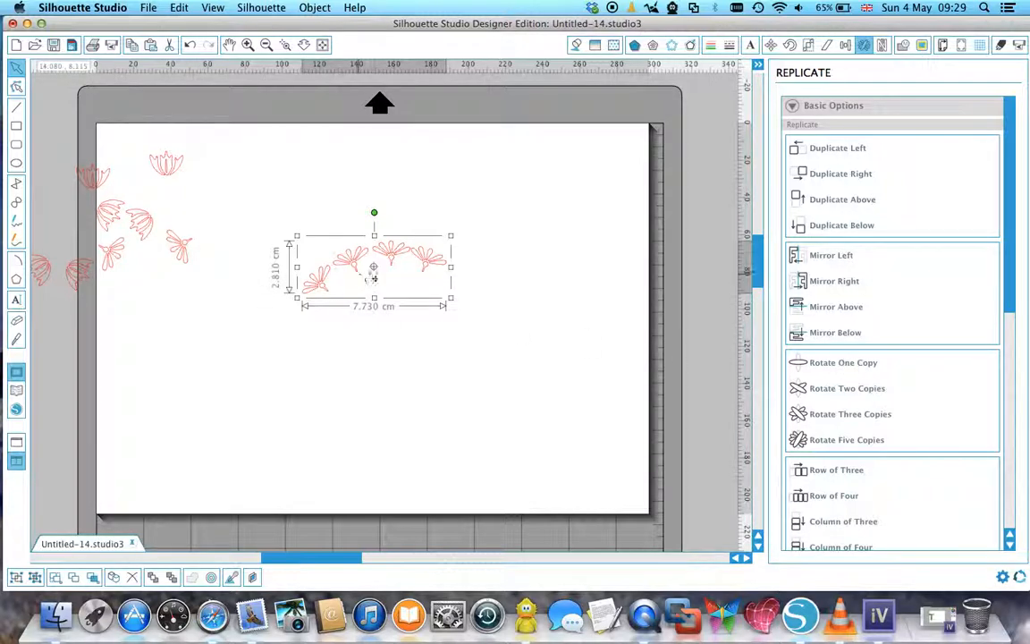
left_click_drag(372, 268, 386, 347)
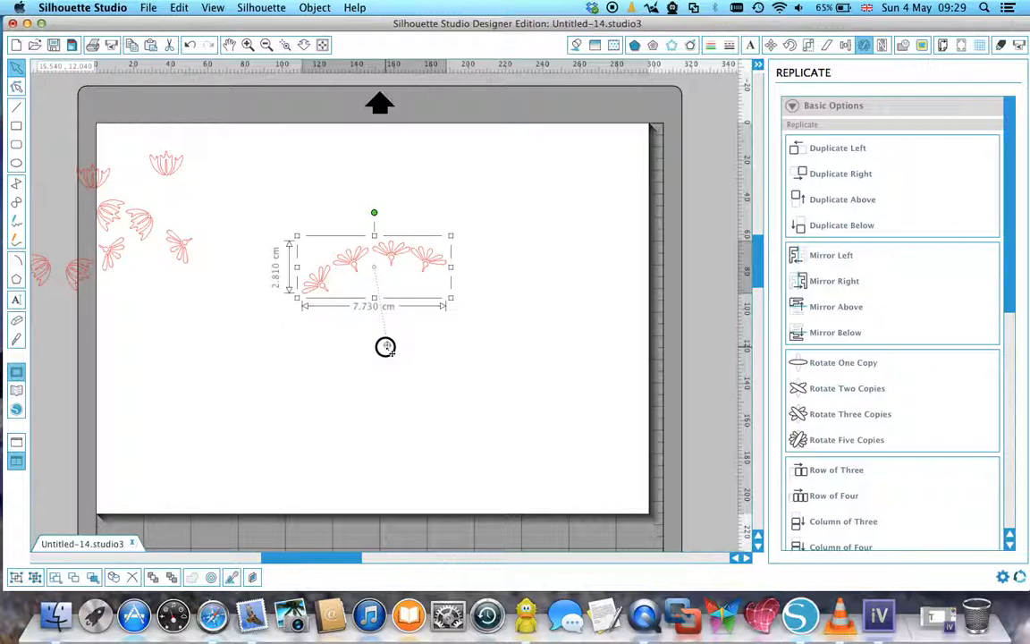
left_click(843, 363)
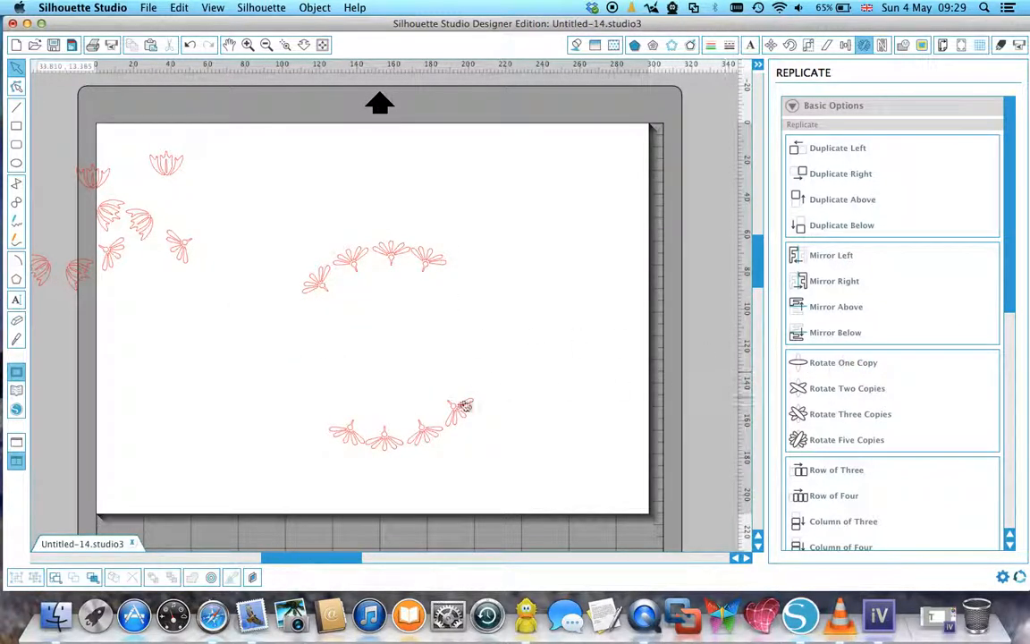
Rotate one copy of the lower arc, swing the duplicated upper arc to the left side, and replicate it opposite to close the ring.
left_click(469, 411)
left_click(821, 369)
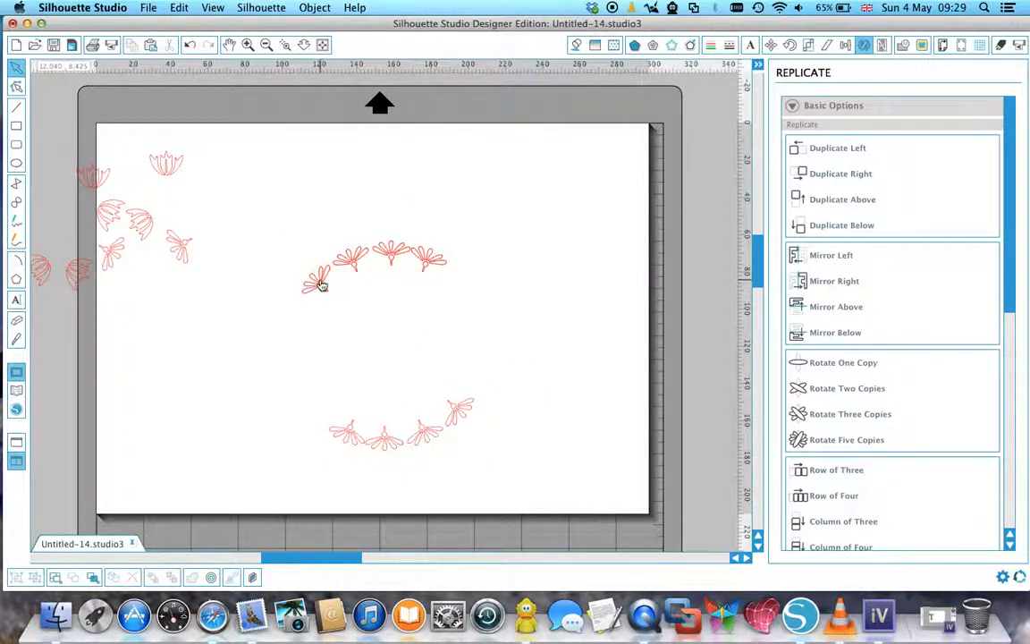
left_click(323, 285)
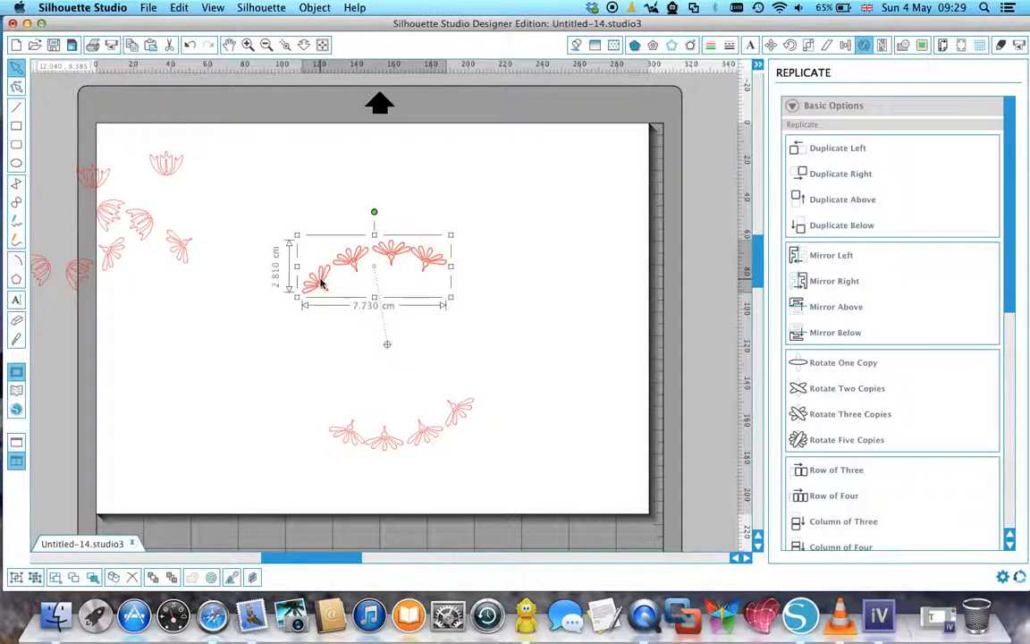
left_click_drag(374, 211, 246, 361)
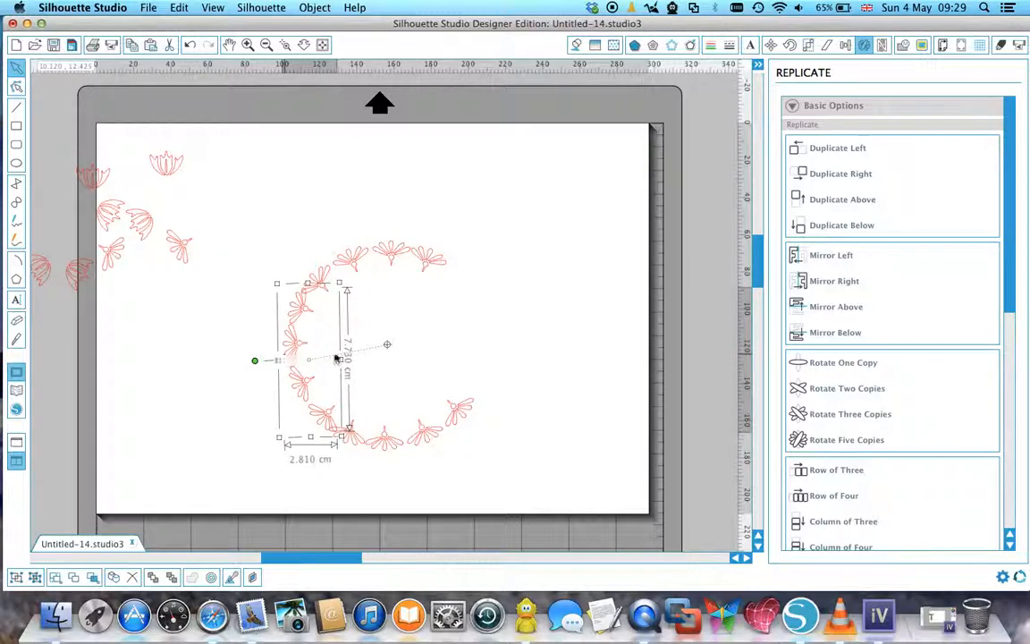
left_click(861, 365)
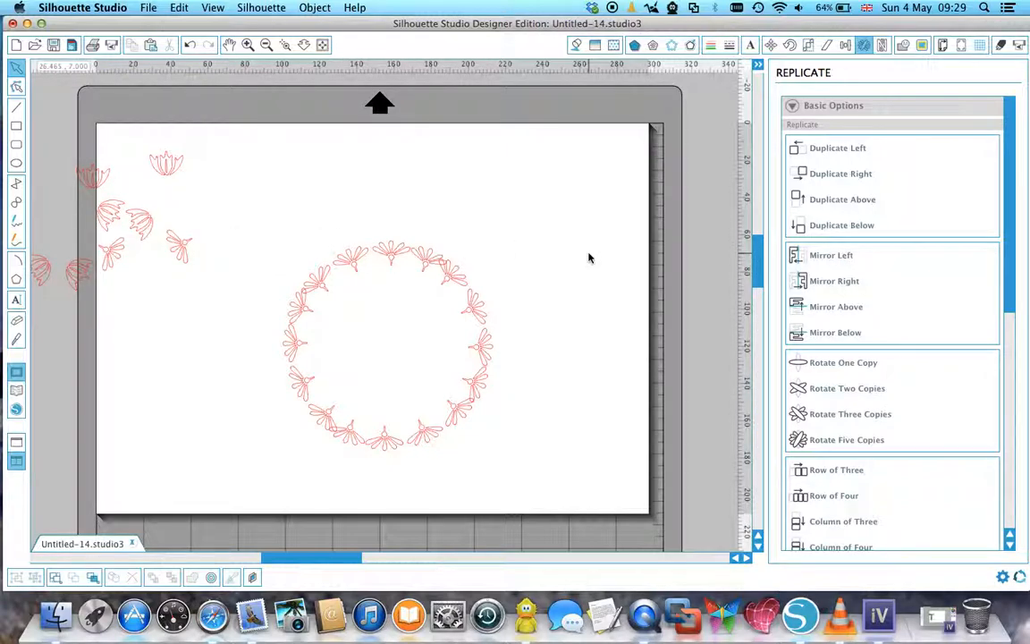
Draw a circle about 12 by 11.8 cm around the ring of ornaments.
left_click(16, 163)
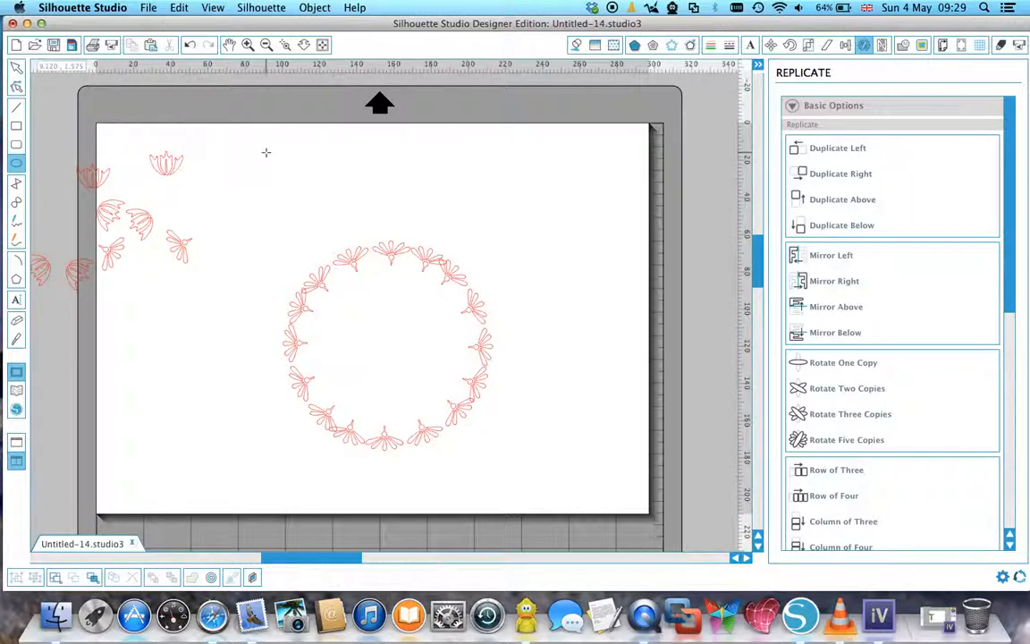
left_click_drag(297, 234, 557, 386)
left_click(189, 45)
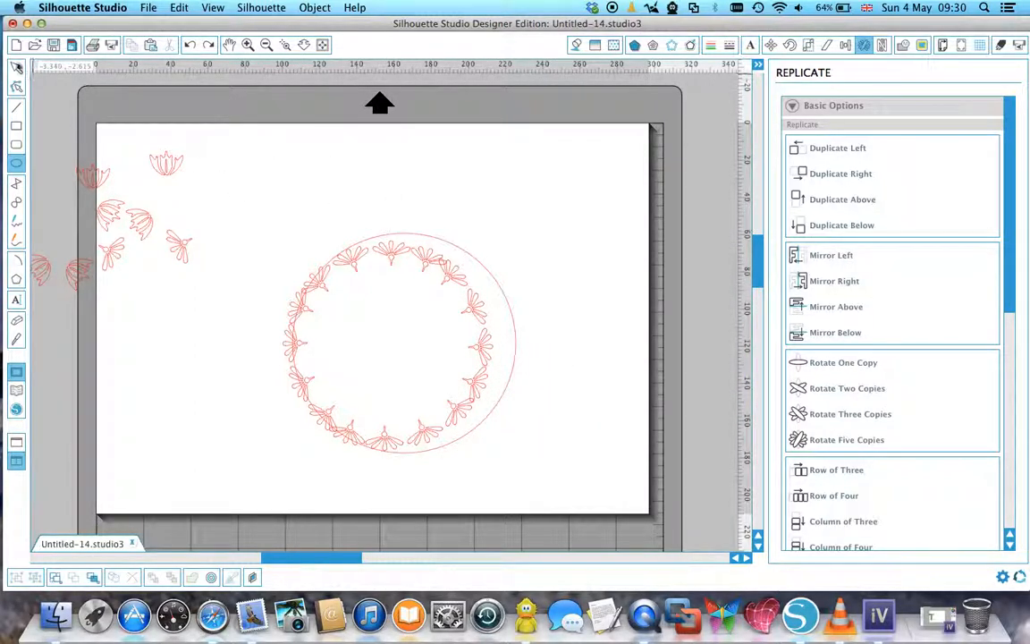
Shrink the circle to about 10.64 by 10.47 cm and position it over the ring of ornaments.
left_click(17, 66)
left_click(483, 261)
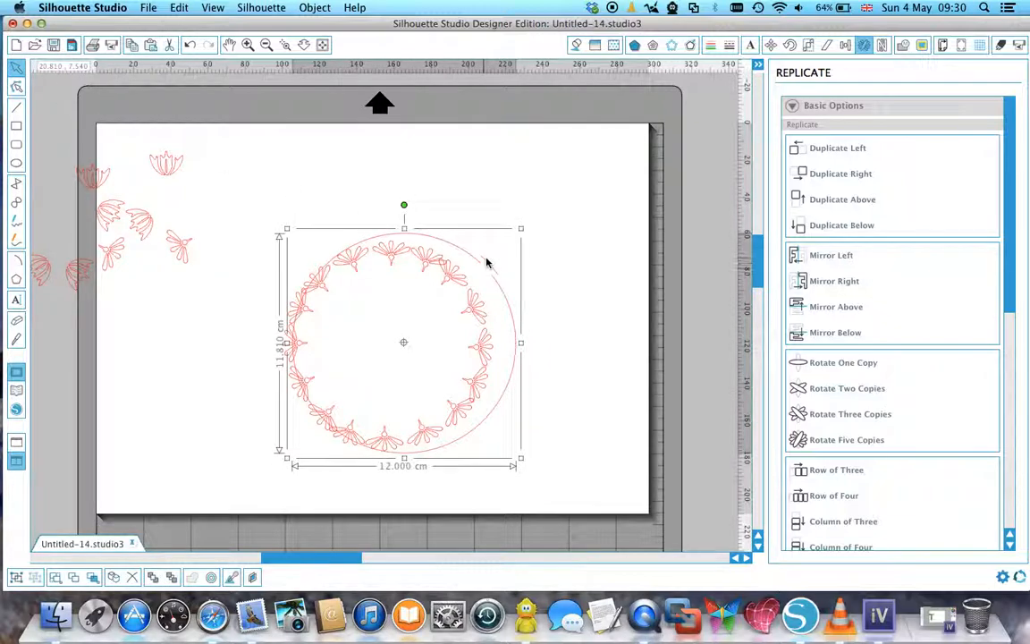
left_click_drag(520, 229, 497, 243)
left_click_drag(498, 363, 488, 365)
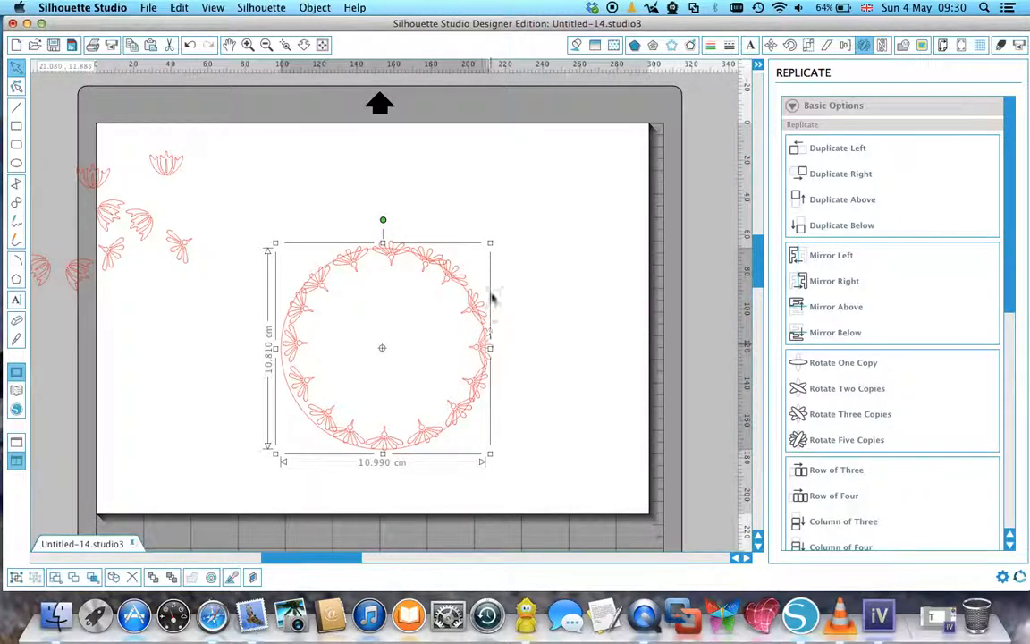
left_click_drag(490, 243, 483, 249)
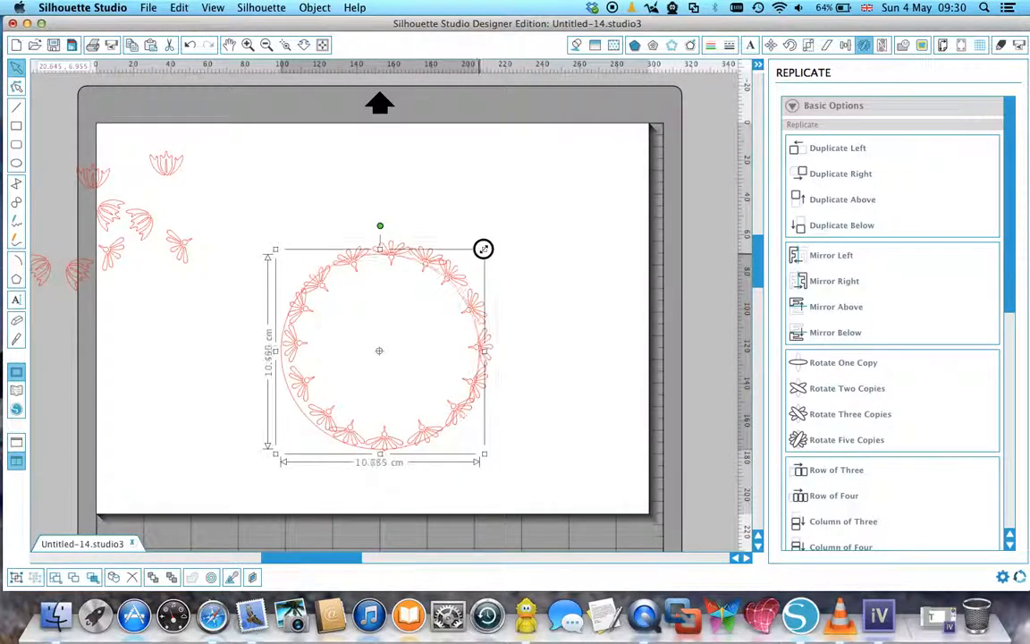
left_click_drag(481, 360, 488, 355)
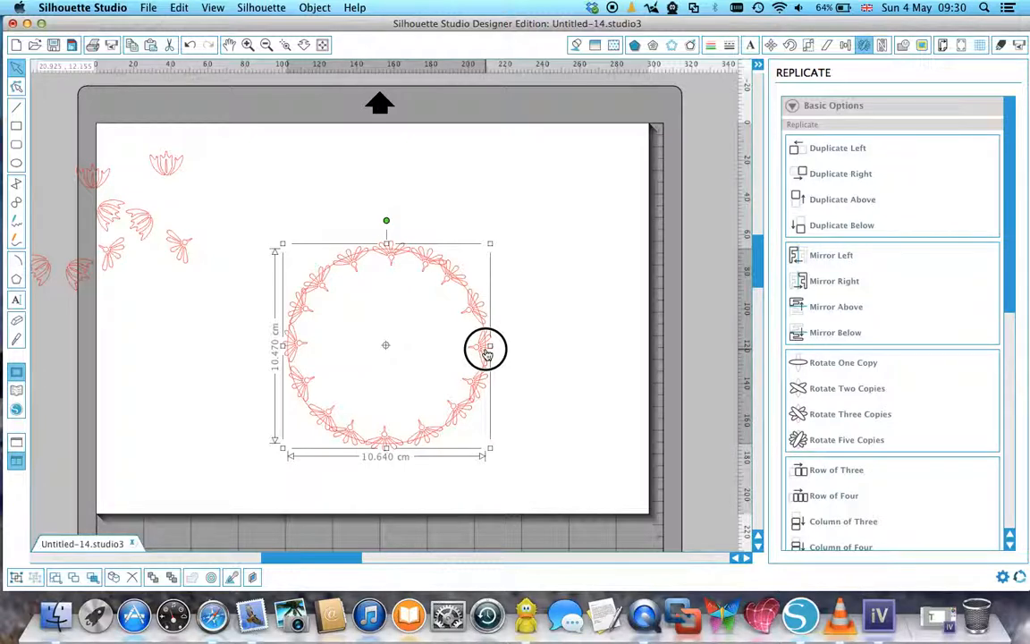
Try to centre-align the circle with the four separate ornament arcs, and undo the alignment.
left_click_drag(198, 182, 613, 476)
left_click(807, 45)
left_click(840, 45)
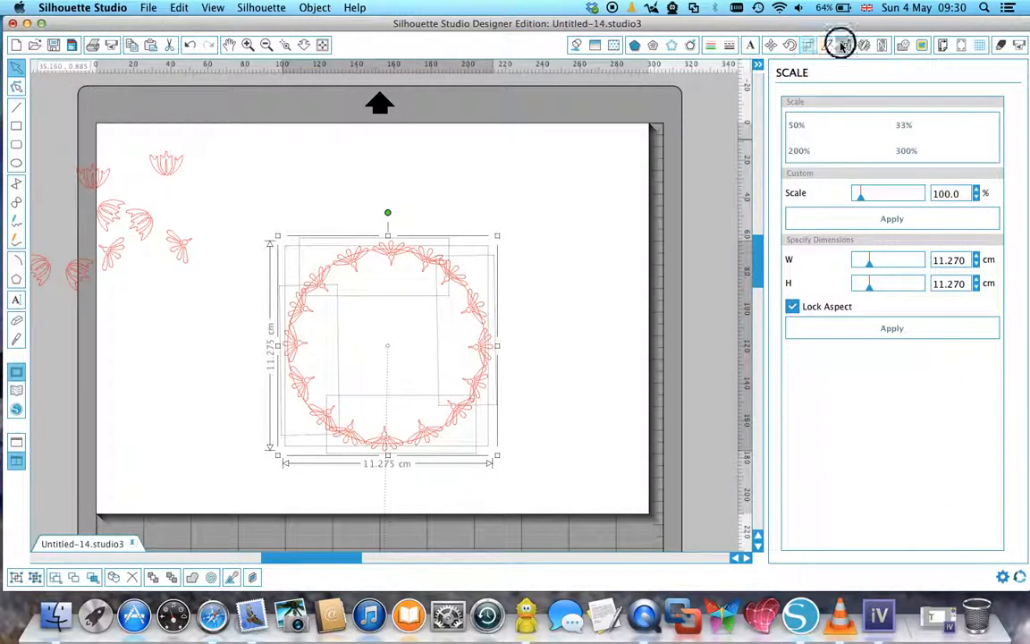
left_click(829, 127)
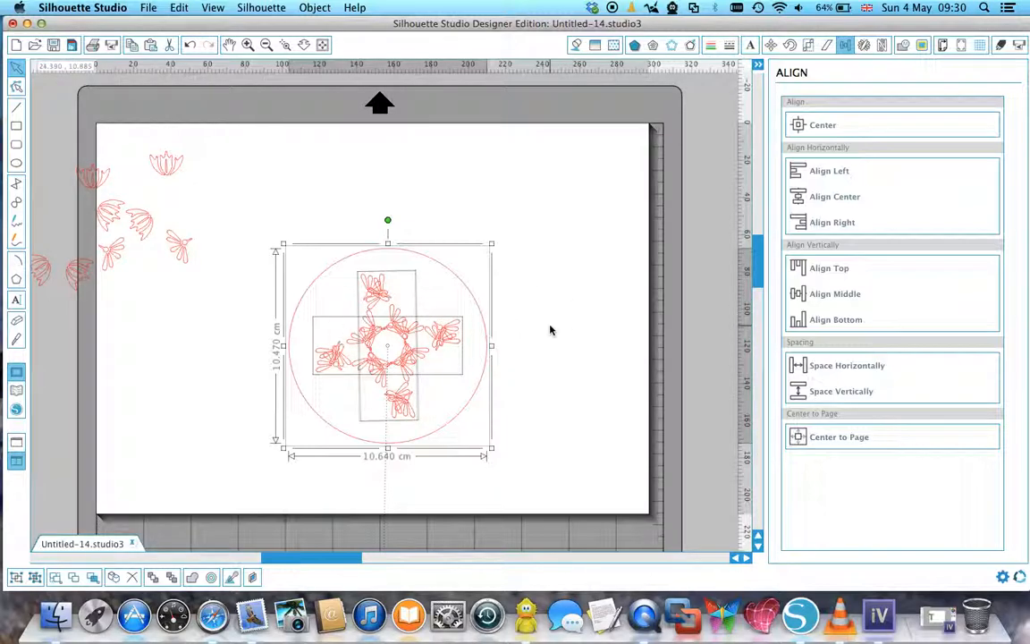
left_click(190, 45)
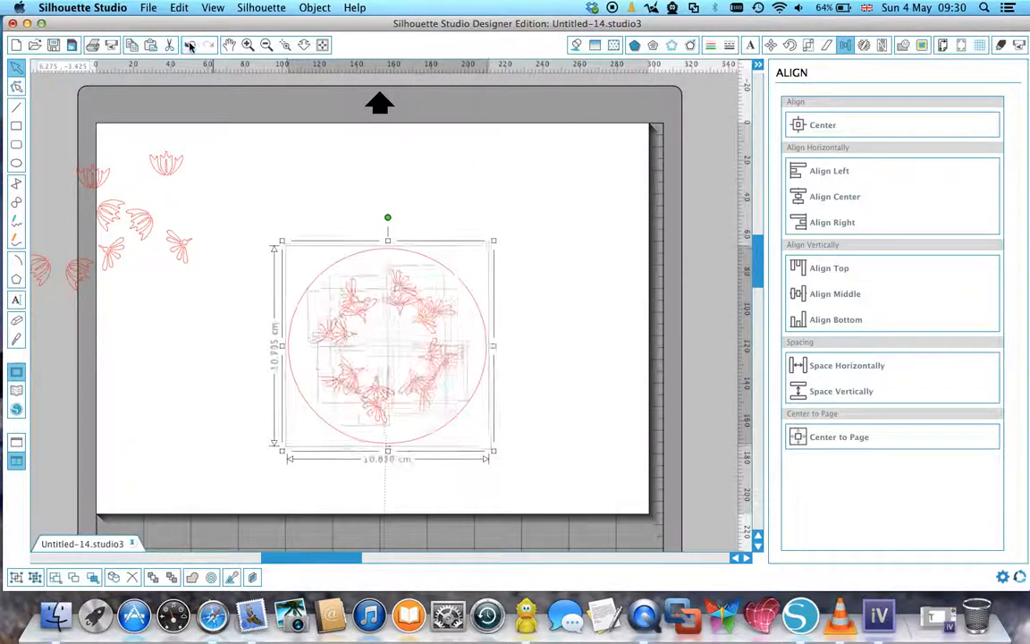
left_click(575, 228)
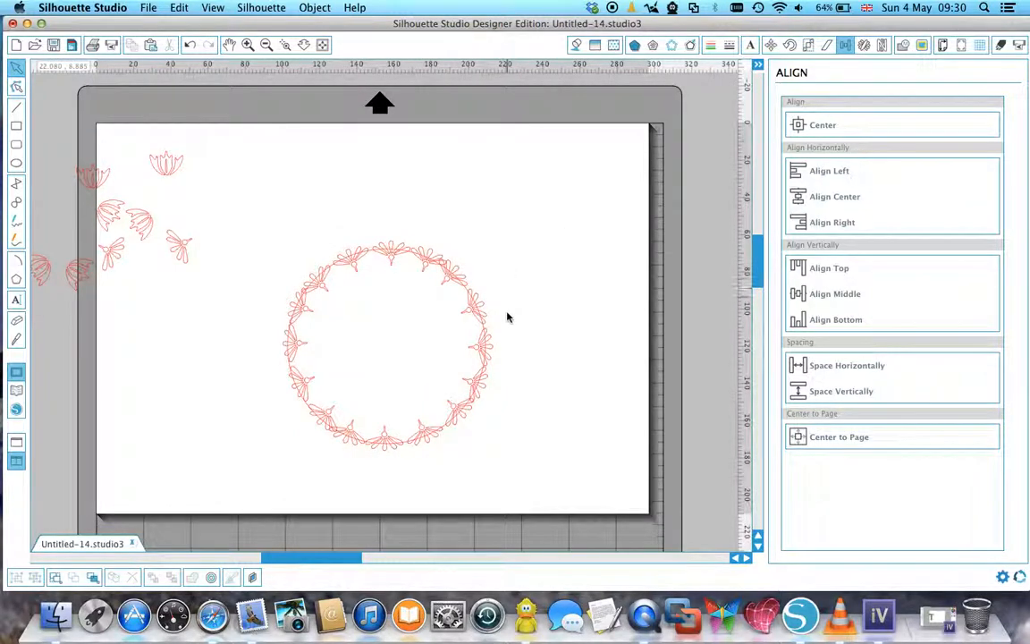
Move the circle clear of the ring and group the four ornament arcs into one object.
left_click(248, 44)
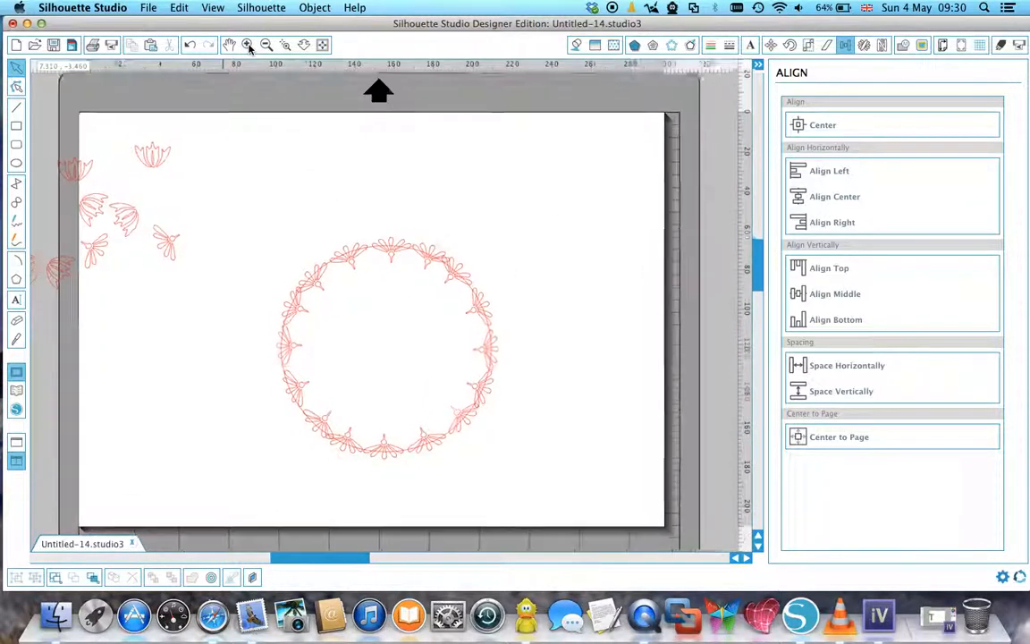
left_click_drag(306, 252, 651, 278)
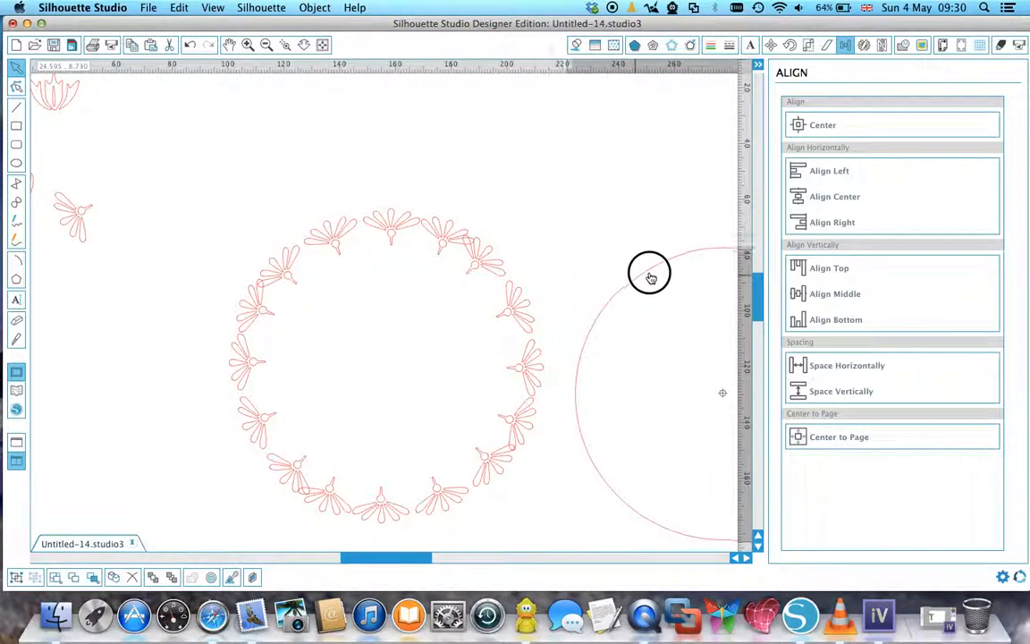
left_click_drag(144, 158, 552, 516)
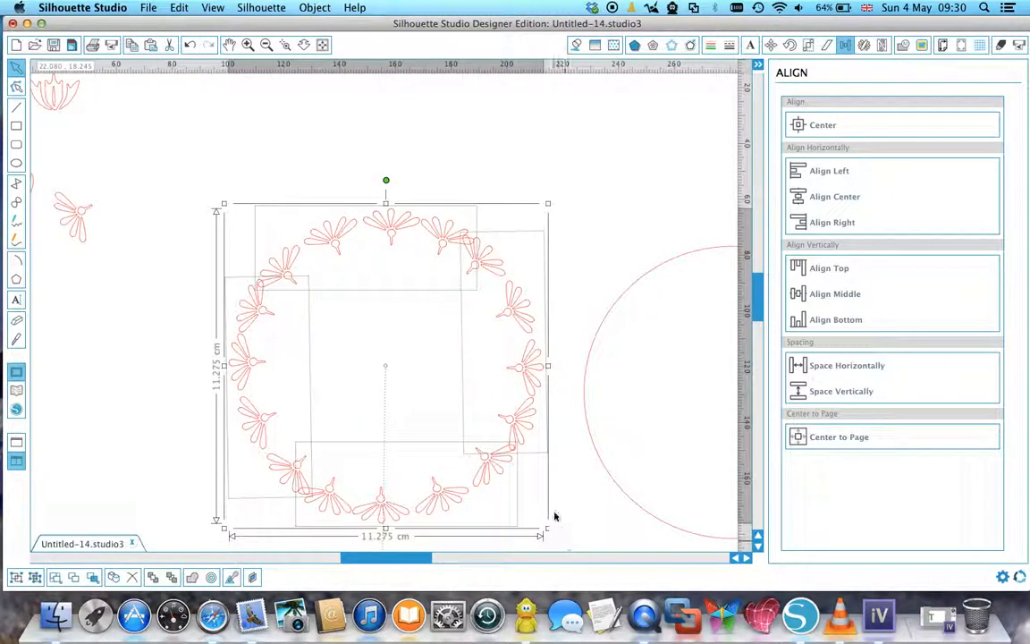
right_click(496, 446)
left_click(507, 449)
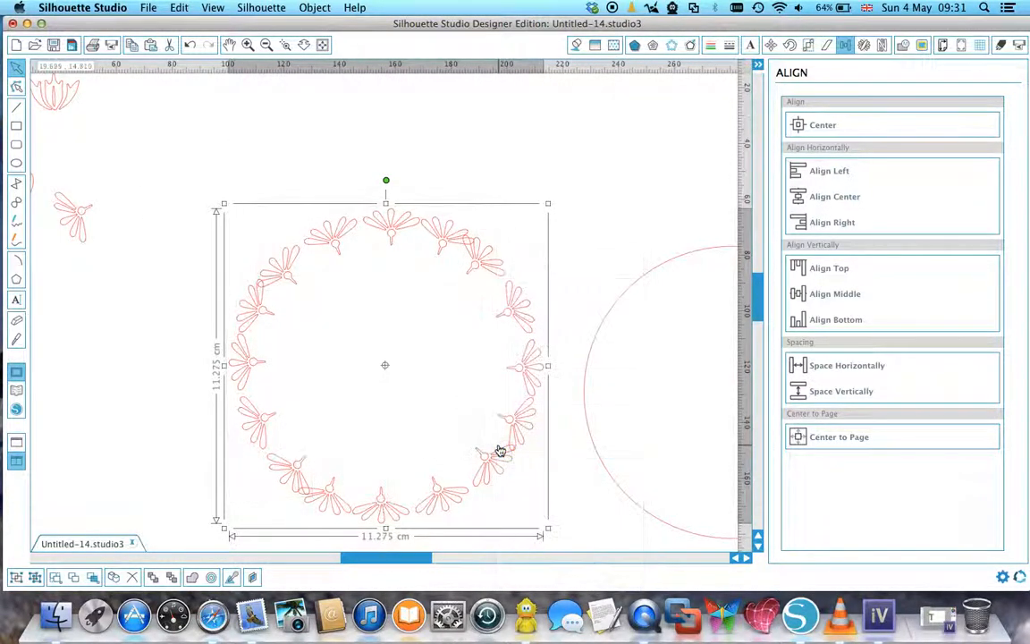
Place the circle back over the grouped ornament ring and align both on a common centre.
left_click_drag(586, 395, 208, 355)
left_click_drag(136, 167, 641, 543)
left_click(817, 124)
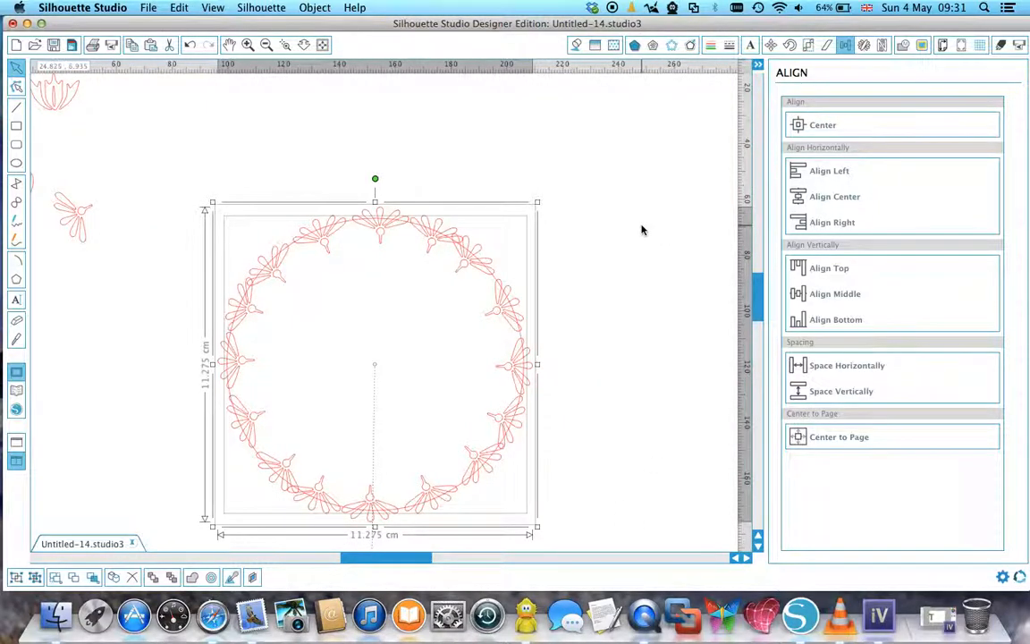
left_click(581, 207)
Try welding the centred circle and the ornament ring into a single outline.
left_click_drag(126, 173, 650, 537)
left_click(905, 47)
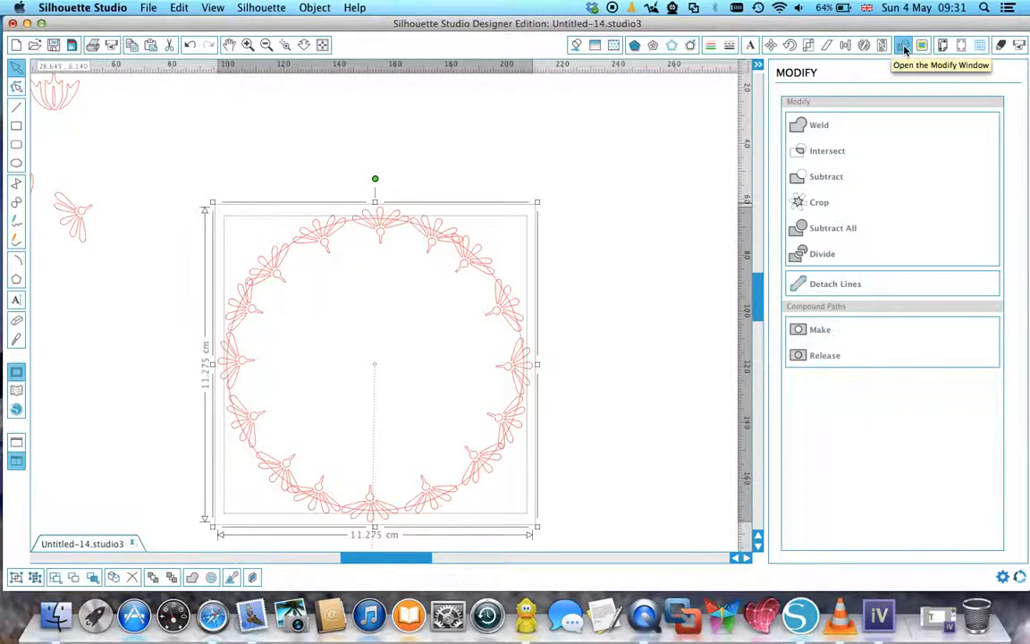
left_click(799, 130)
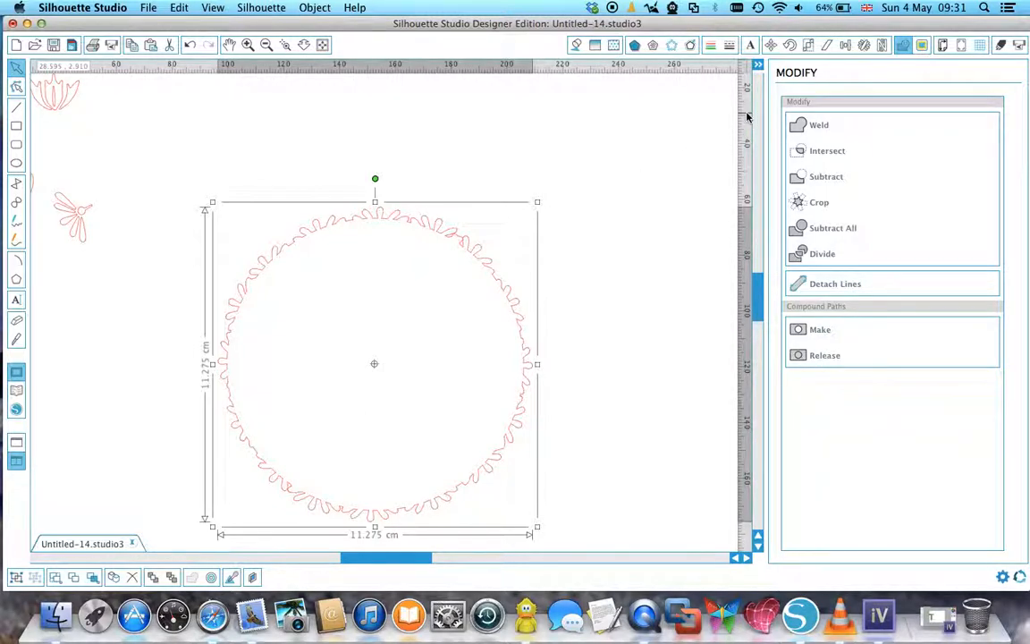
Try internal offsets of 0.620 and 2.470 cm on the welded outline, and undo both the offset and the weld.
left_click(690, 45)
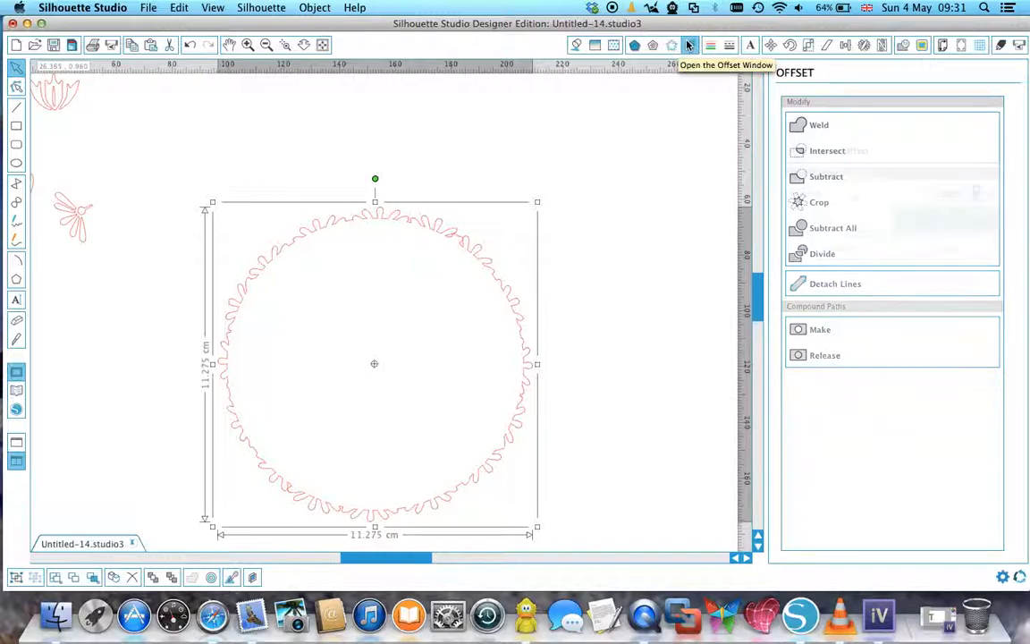
left_click(824, 155)
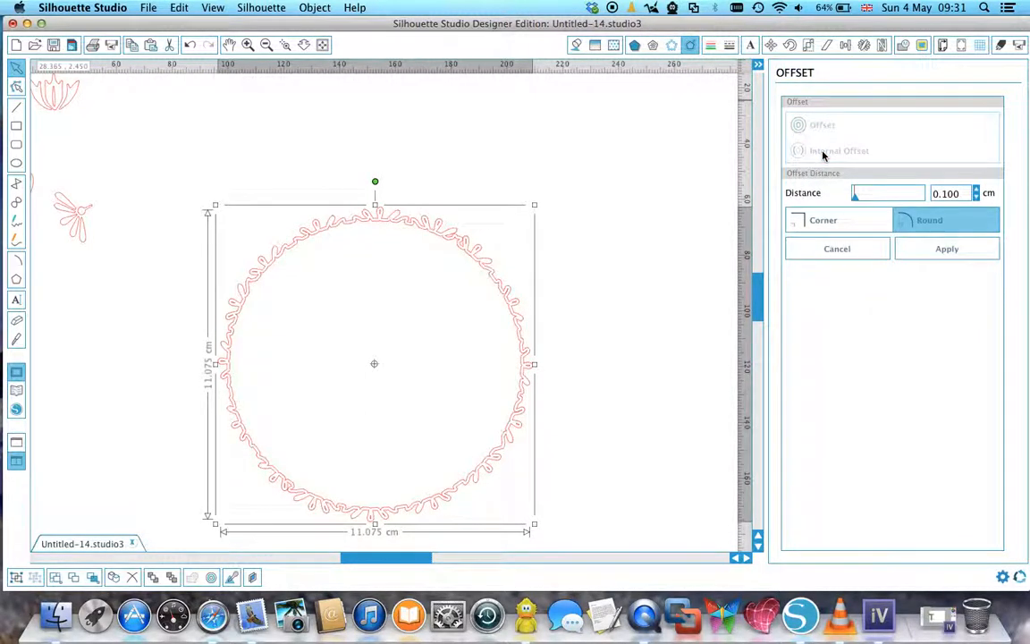
mouse_move(856, 196)
left_mouse_down()
mouse_move(874, 197)
mouse_move(856, 196)
left_mouse_up()
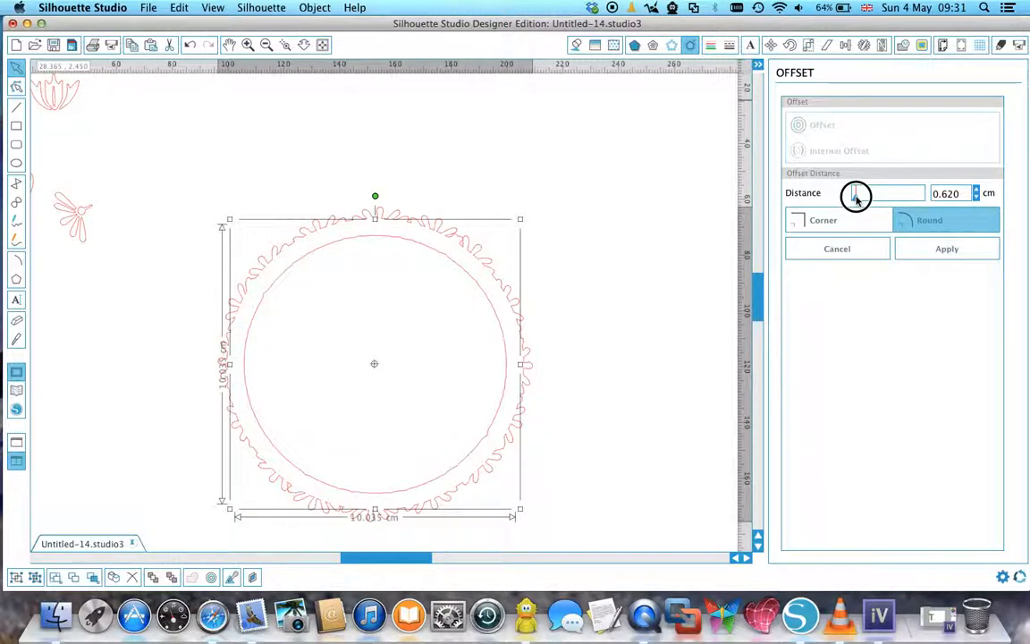
left_click_drag(856, 197, 859, 196)
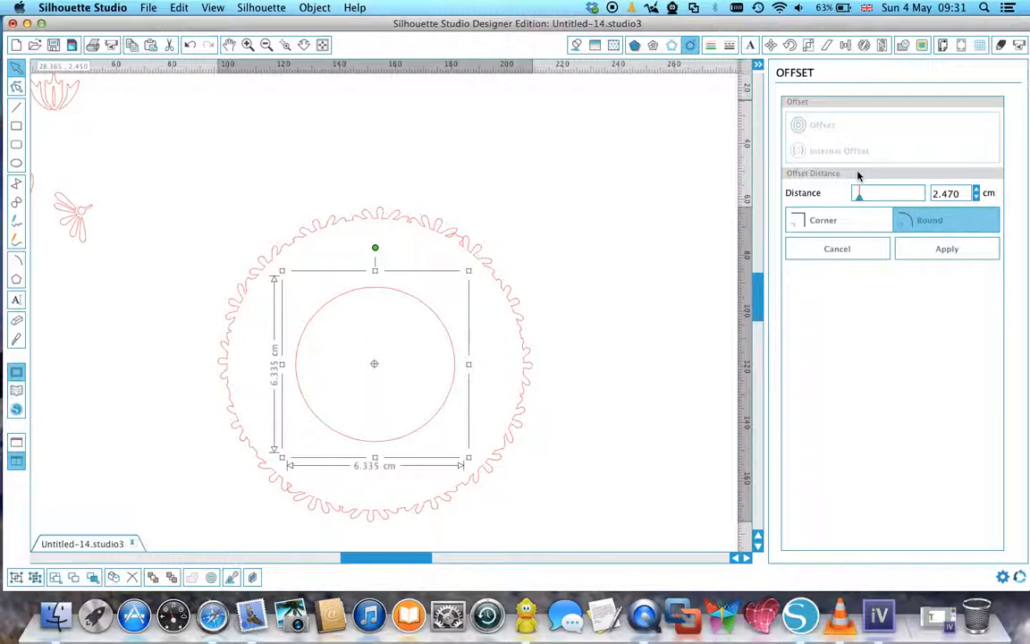
left_click(189, 46)
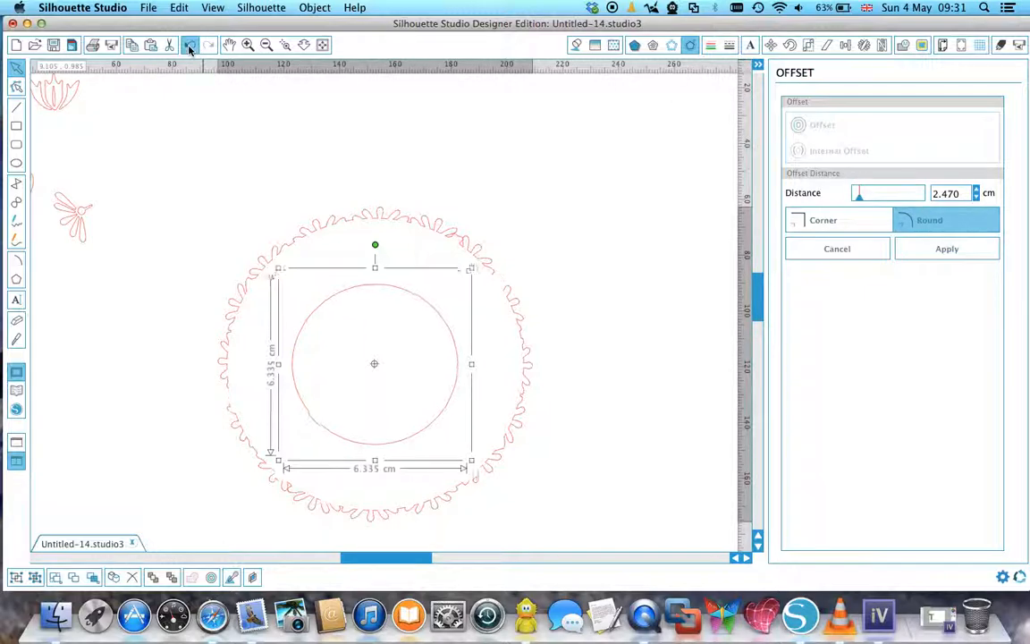
left_click(189, 45)
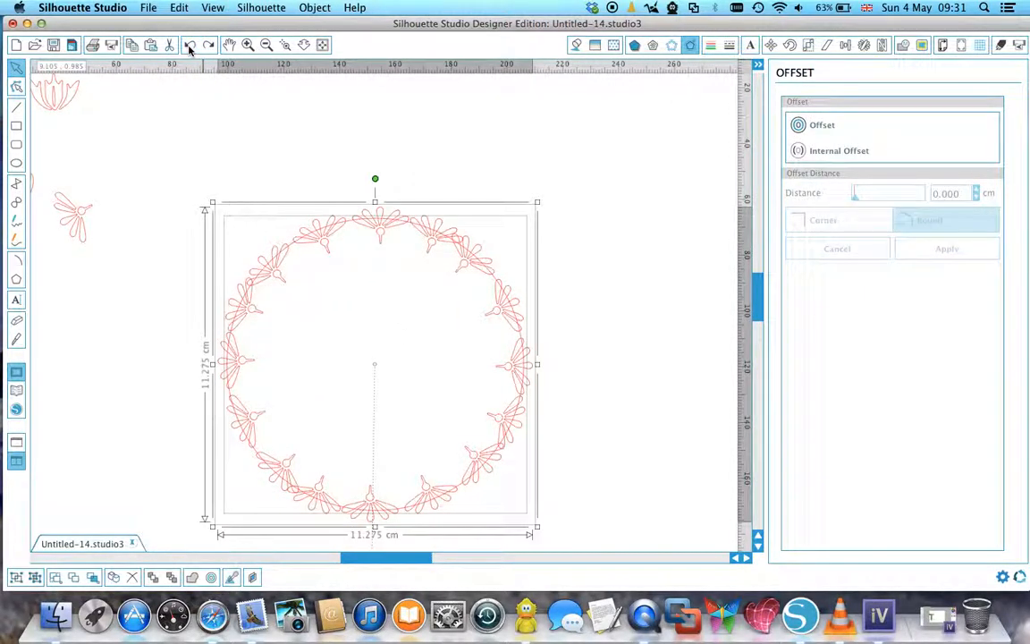
Try Intersect and Subtract on the selected circle and ornament ring, undoing each result.
left_click(588, 155)
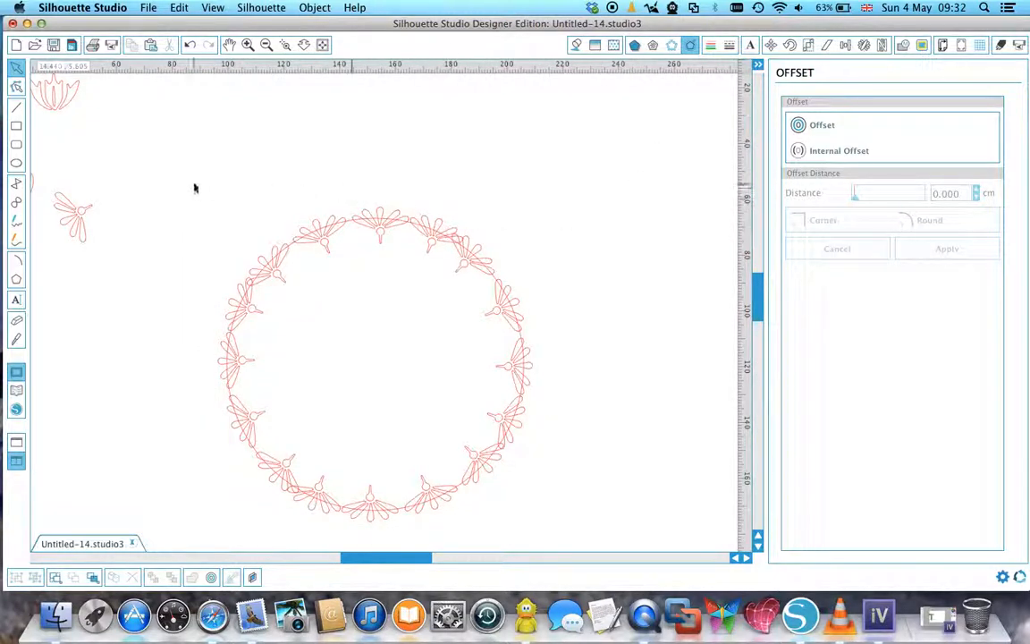
left_click_drag(148, 183, 579, 524)
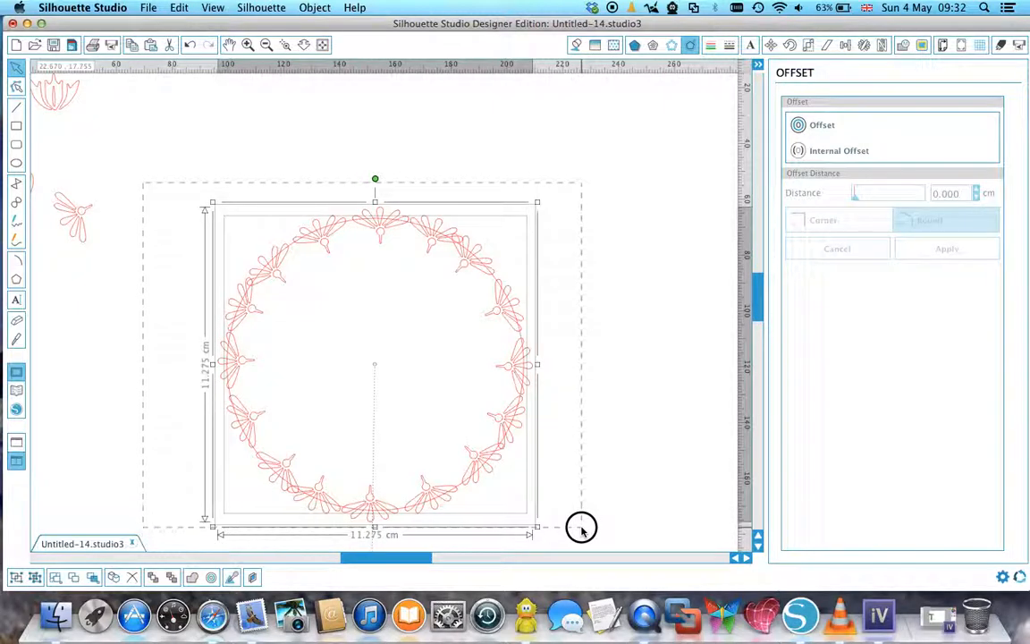
left_click(904, 44)
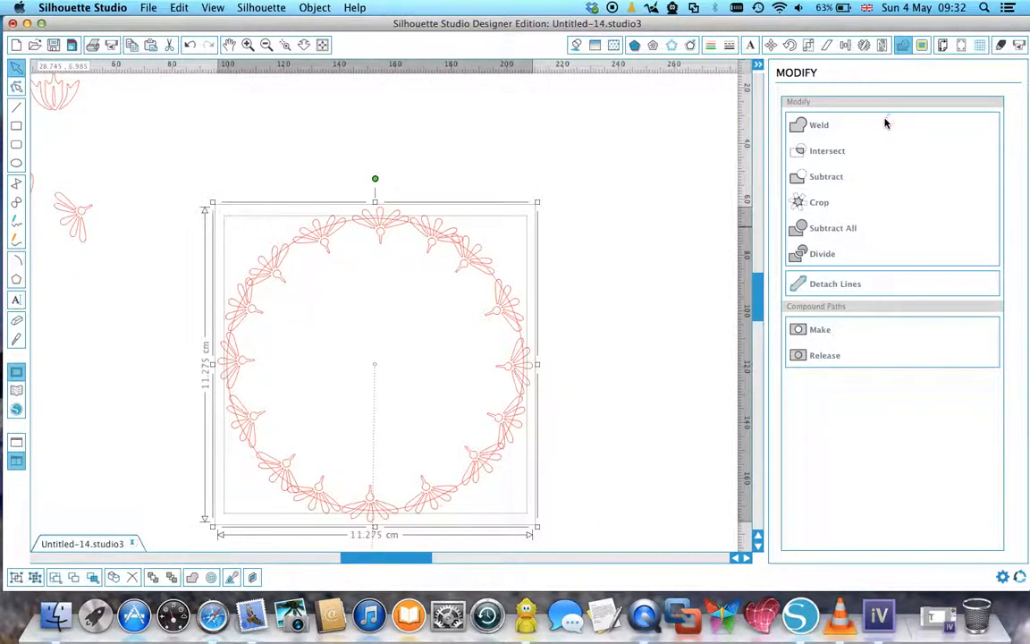
left_click(823, 154)
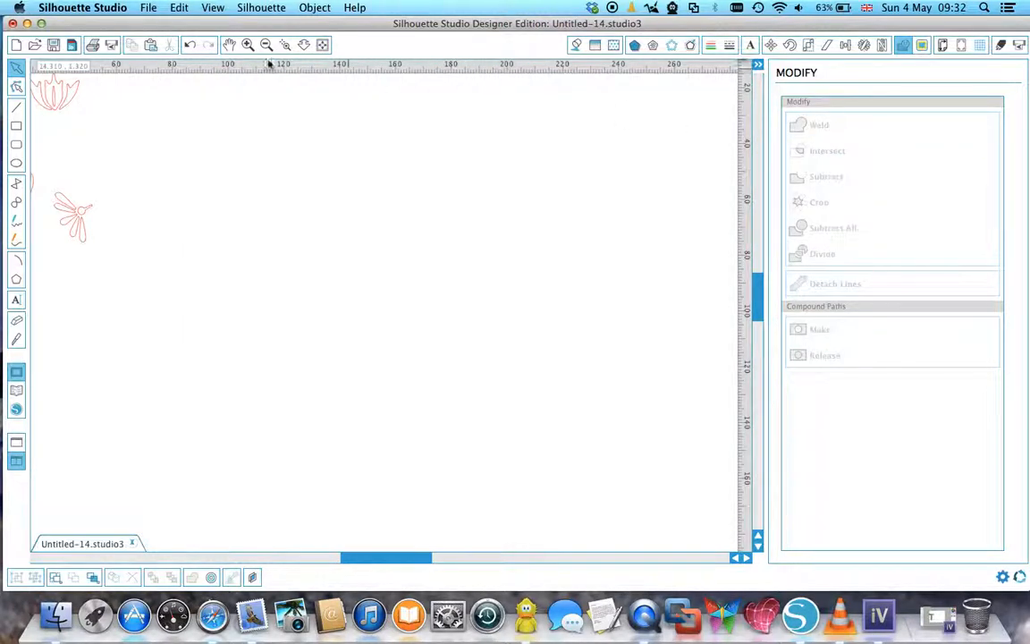
left_click(190, 46)
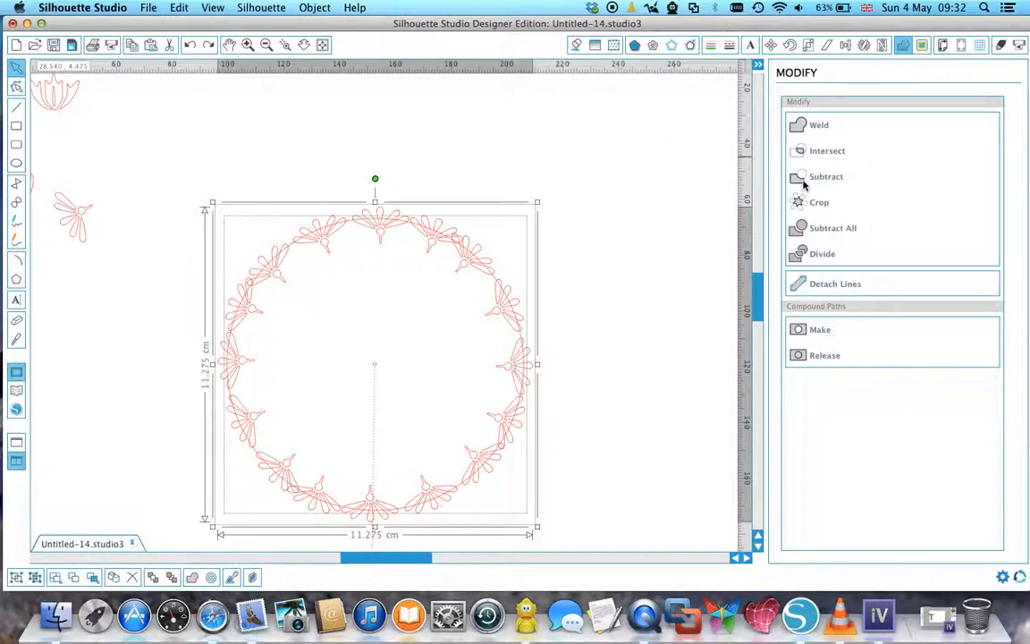
left_click(804, 183)
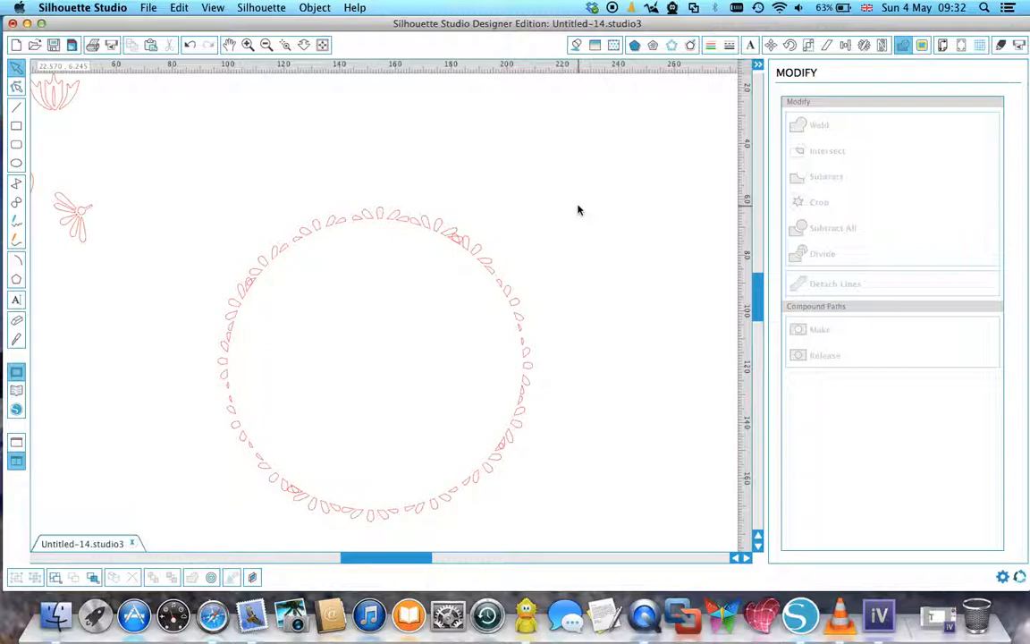
left_click(191, 46)
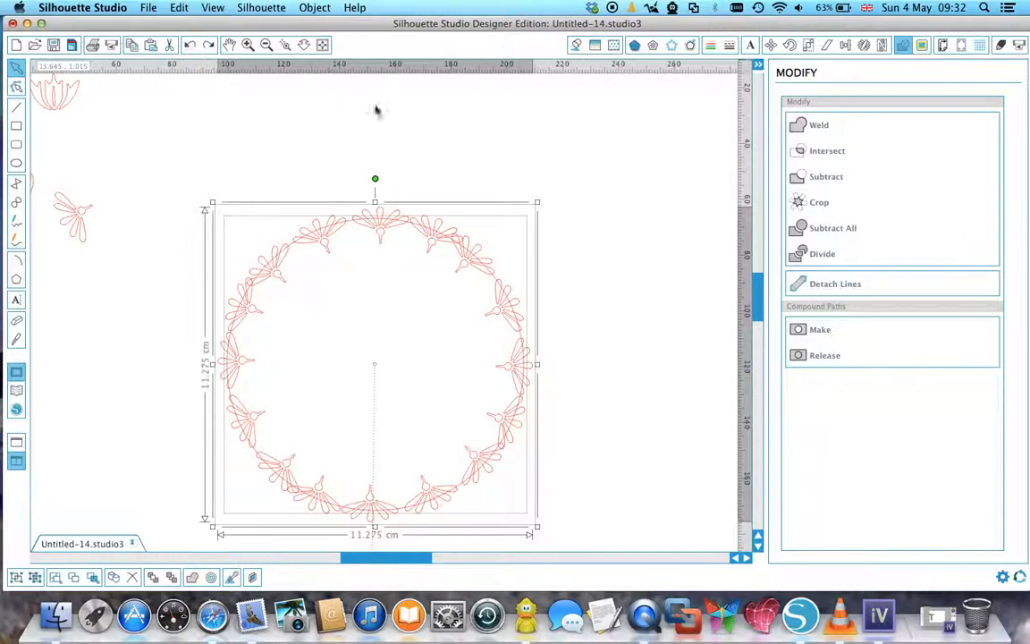
Try Crop on the circle and ornament ring, and undo back to the uncropped shapes.
left_click(809, 203)
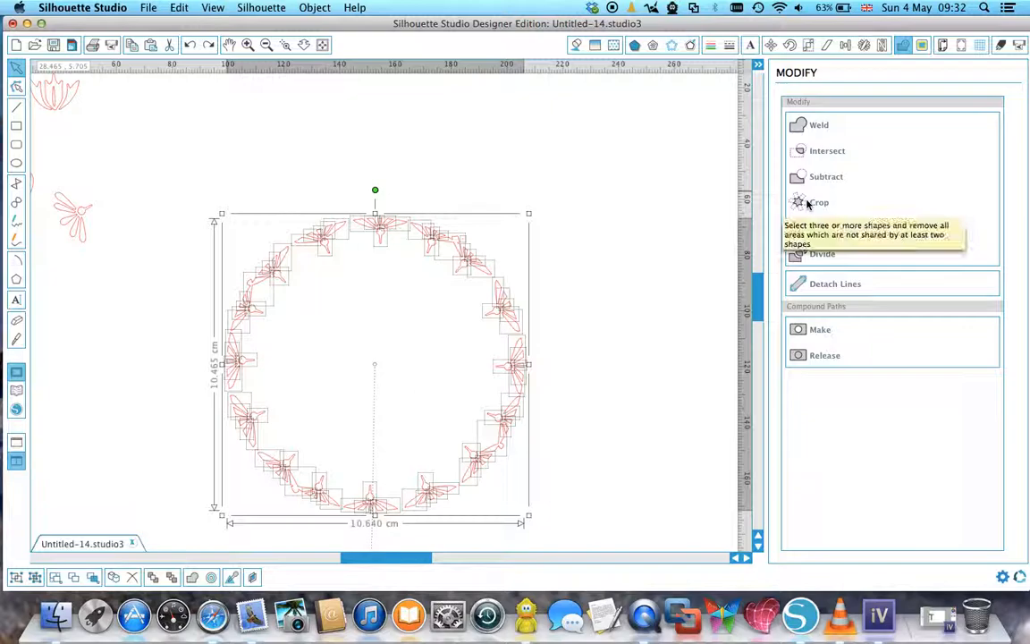
left_click(604, 225)
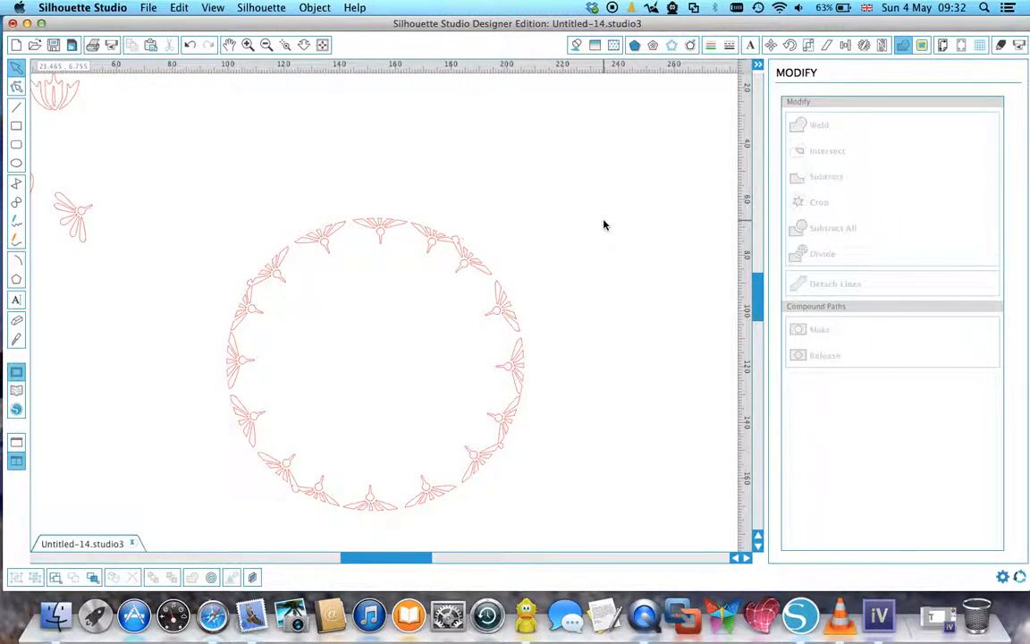
left_click(190, 44)
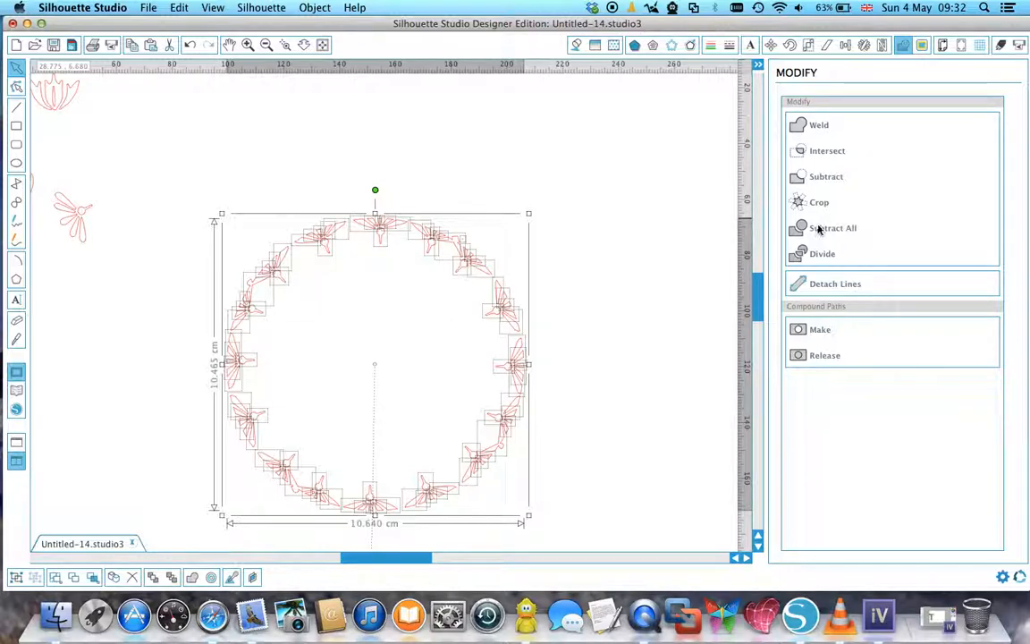
left_click(192, 45)
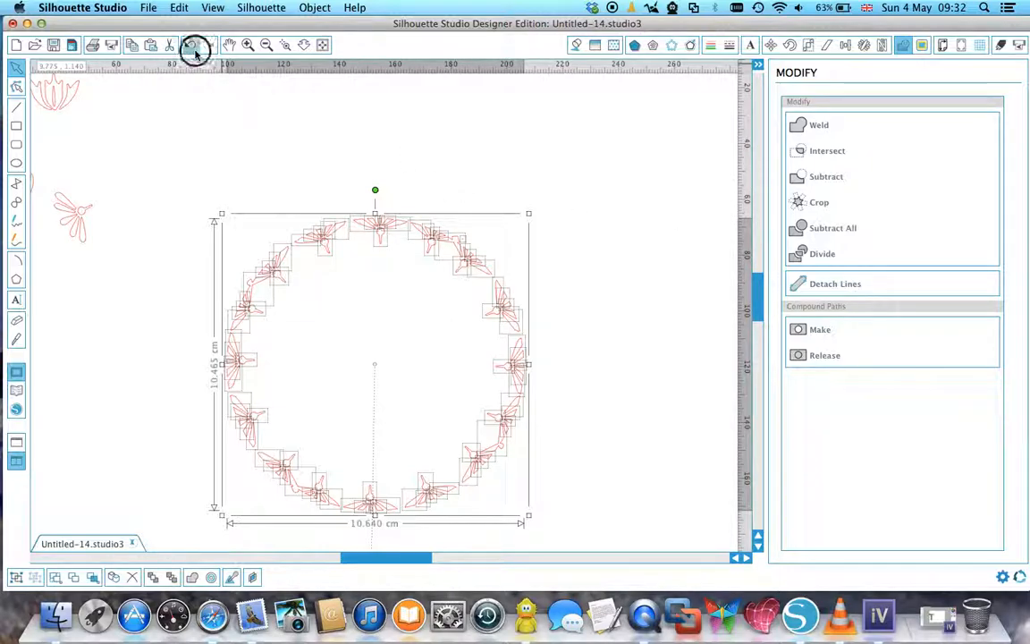
left_click(230, 121)
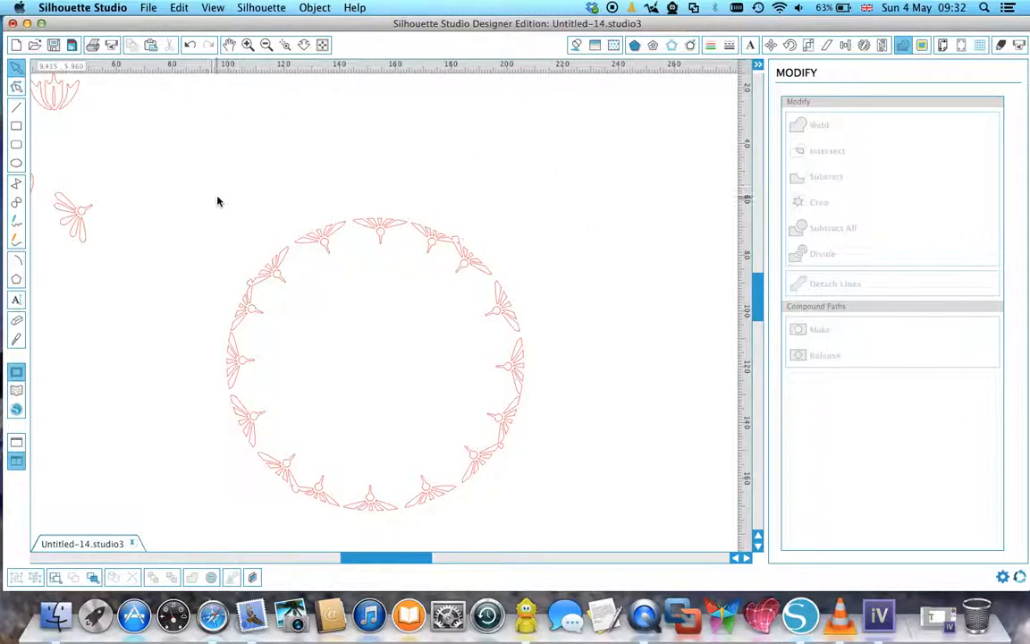
left_click(190, 45)
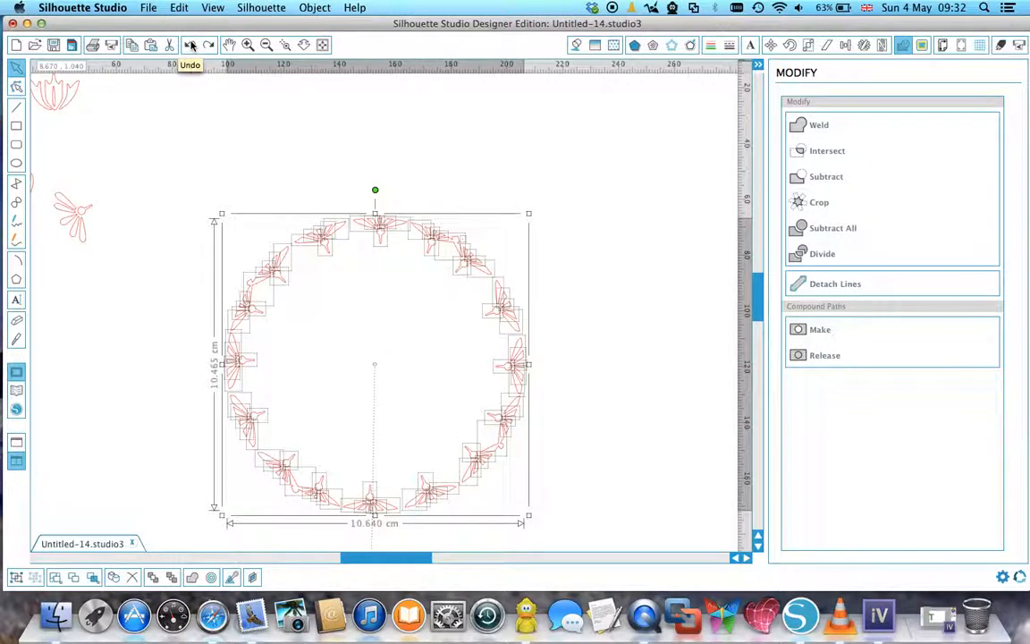
left_click(189, 45)
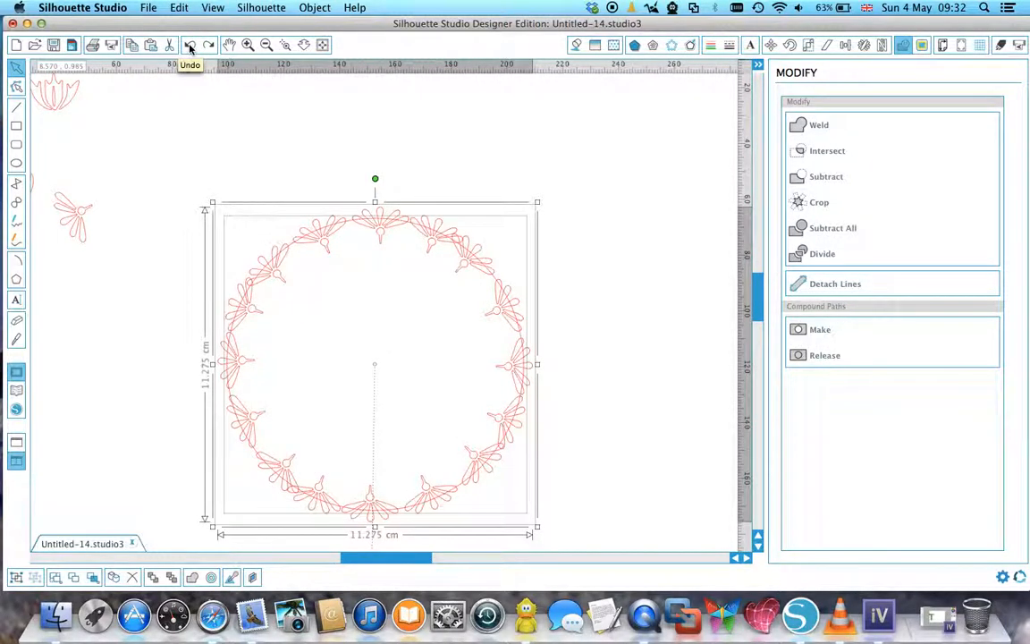
Weld the circle and ornament ring into one outline, scale it to about 5.1 cm across and move it near the page's upper edge.
left_click(802, 125)
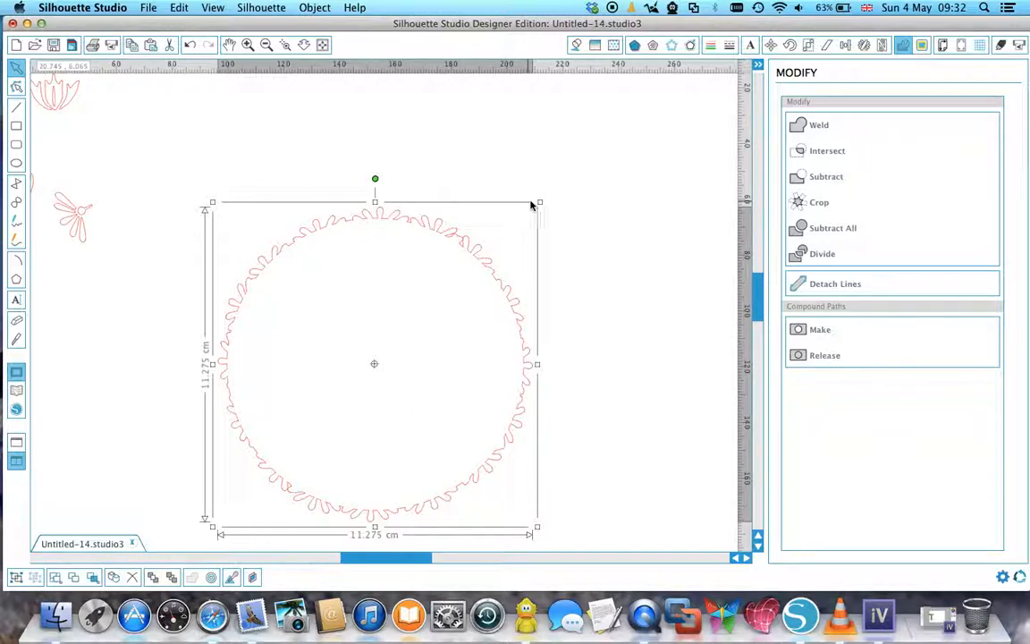
left_click_drag(540, 201, 362, 371)
left_click_drag(351, 430, 369, 167)
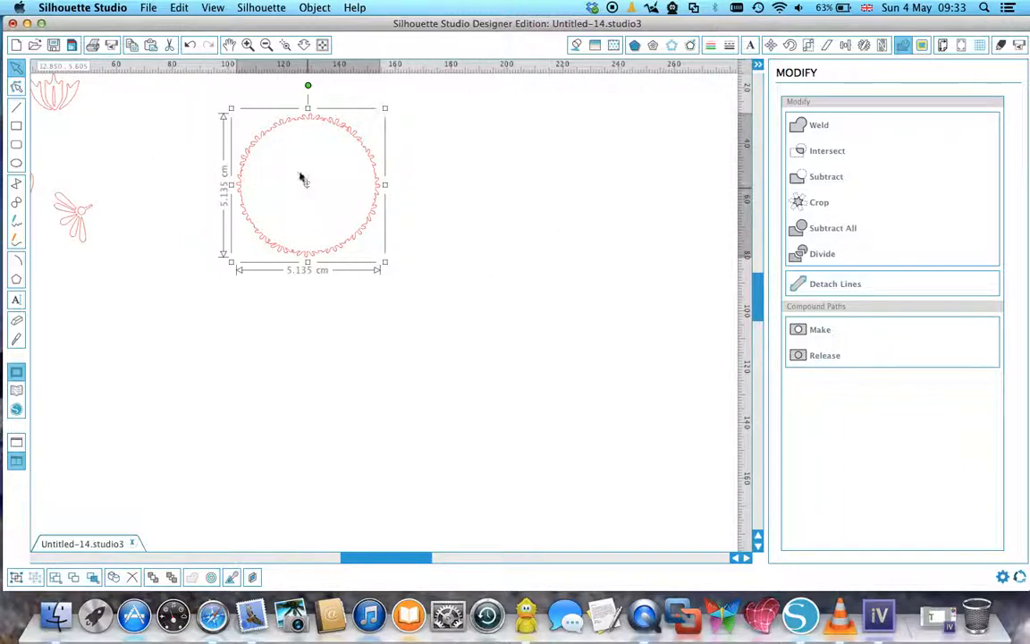
Delete the welded ring together with the leftover ornaments on the page.
left_click(266, 45)
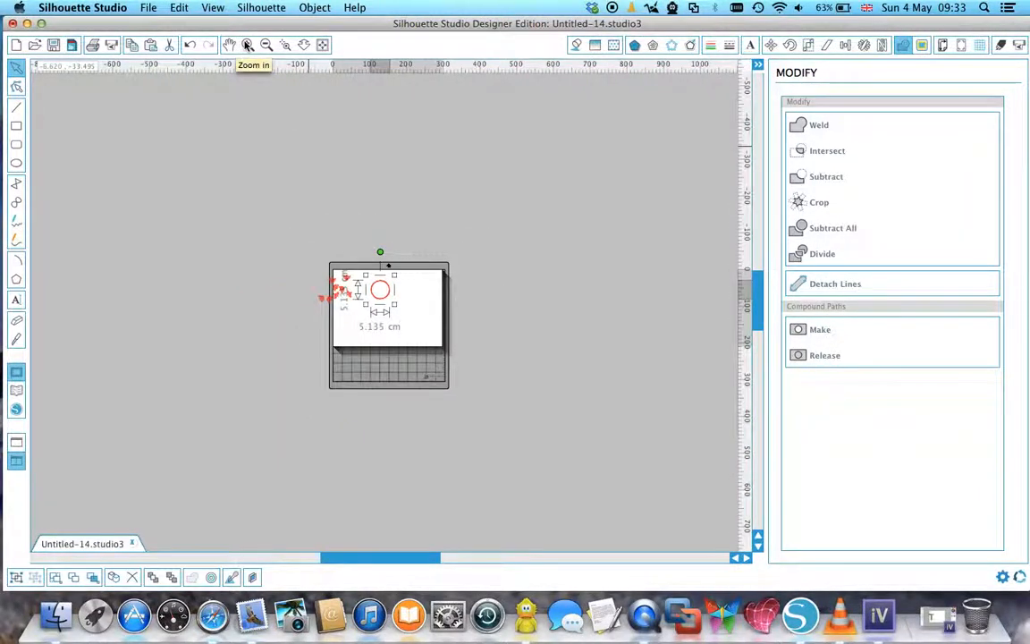
left_click(248, 45)
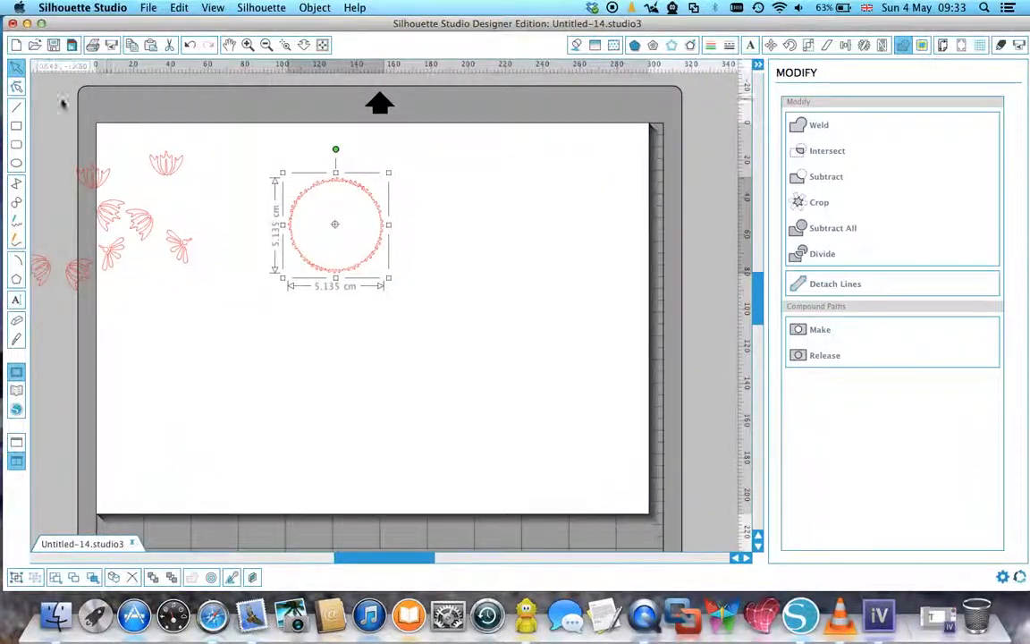
left_click_drag(39, 99, 456, 359)
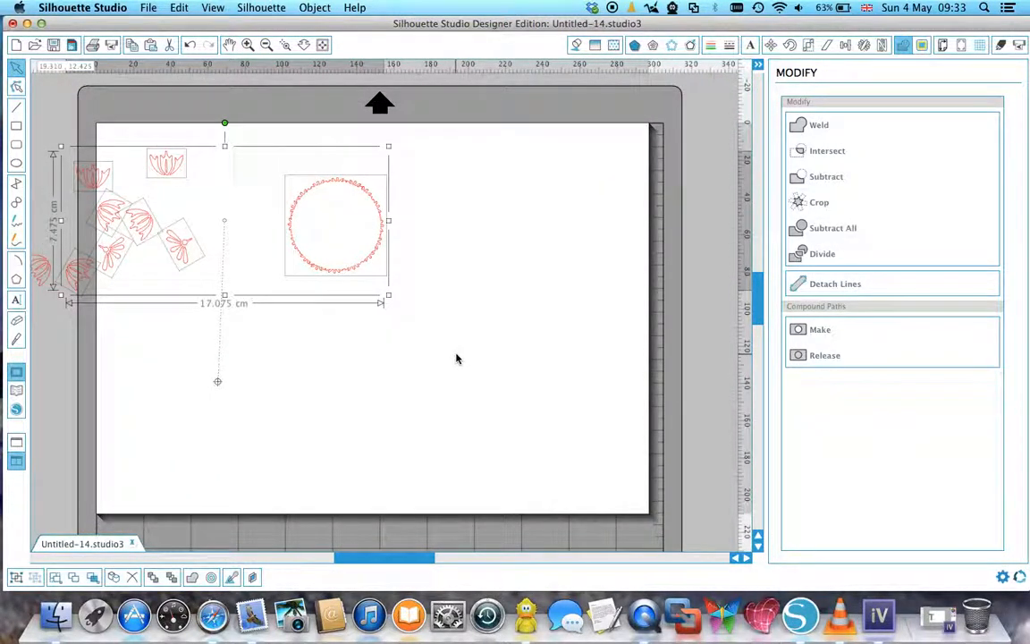
key("Delete")
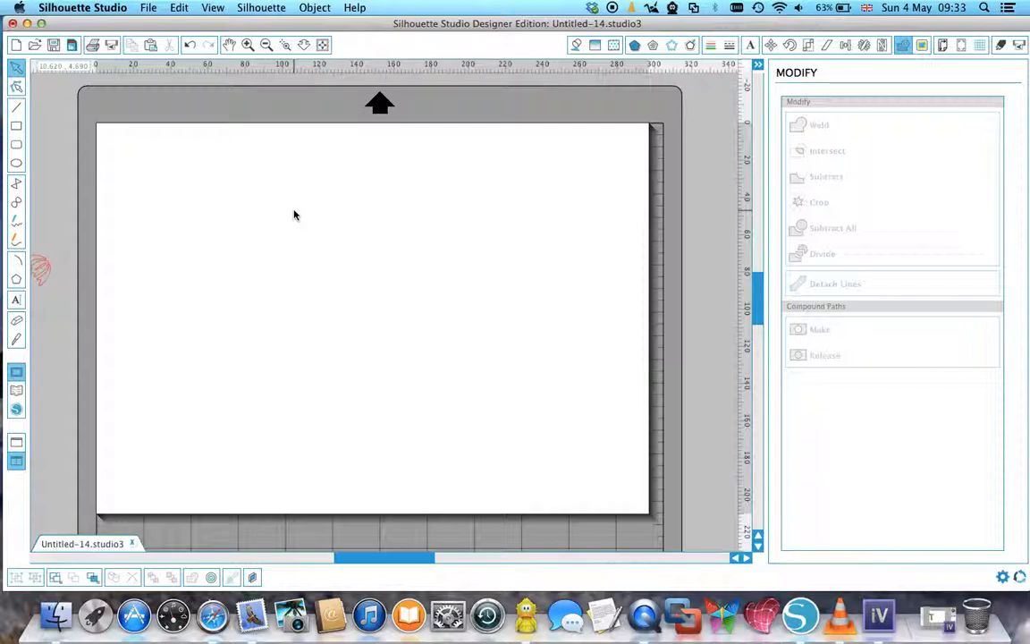
Add the text "jfjdjgjsfjgl" in Bernard MT Condensed near the page's upper middle and enlarge it to about 14.6 cm wide.
left_click(17, 300)
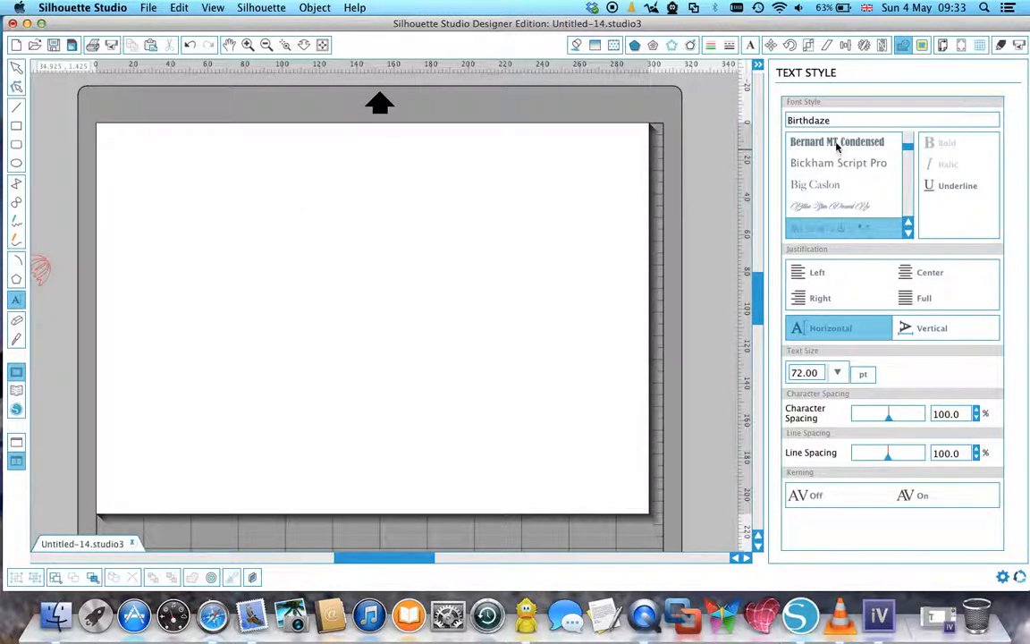
left_click(837, 145)
left_click(242, 264)
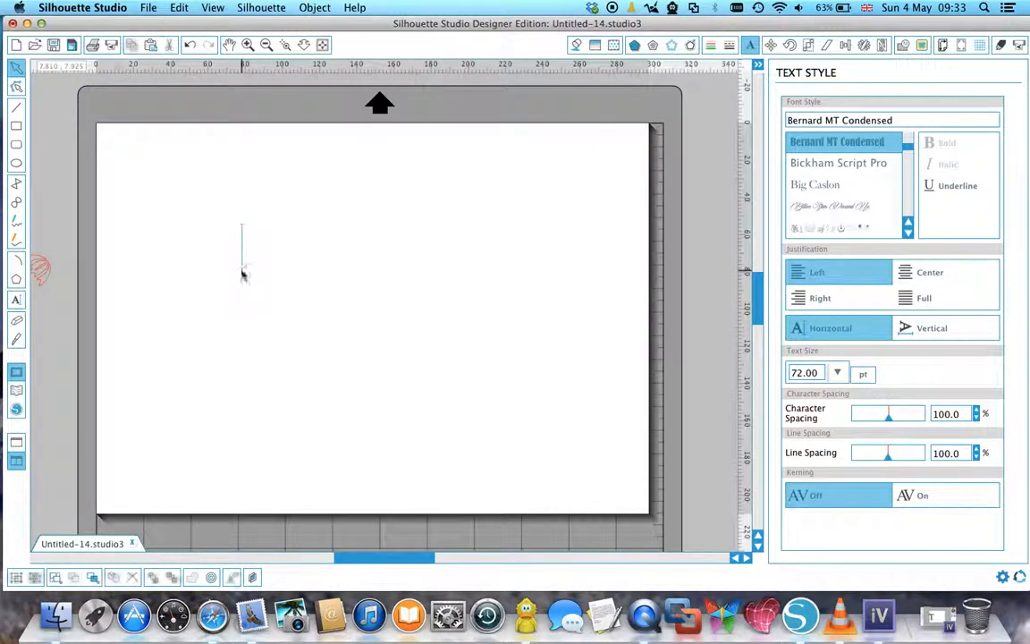
type("iijdjgjsjgl")
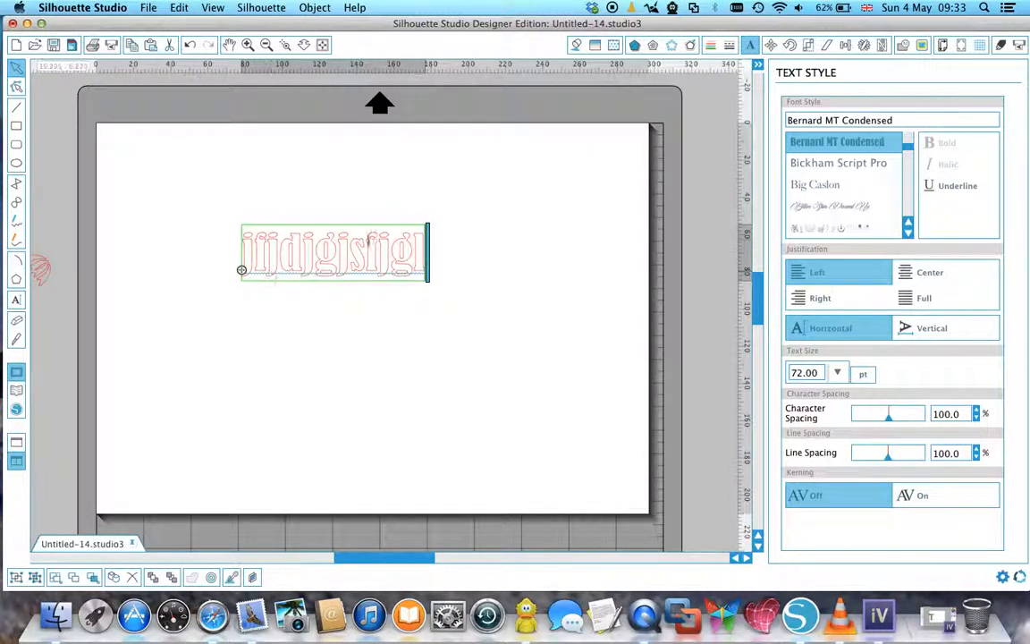
left_click(459, 274)
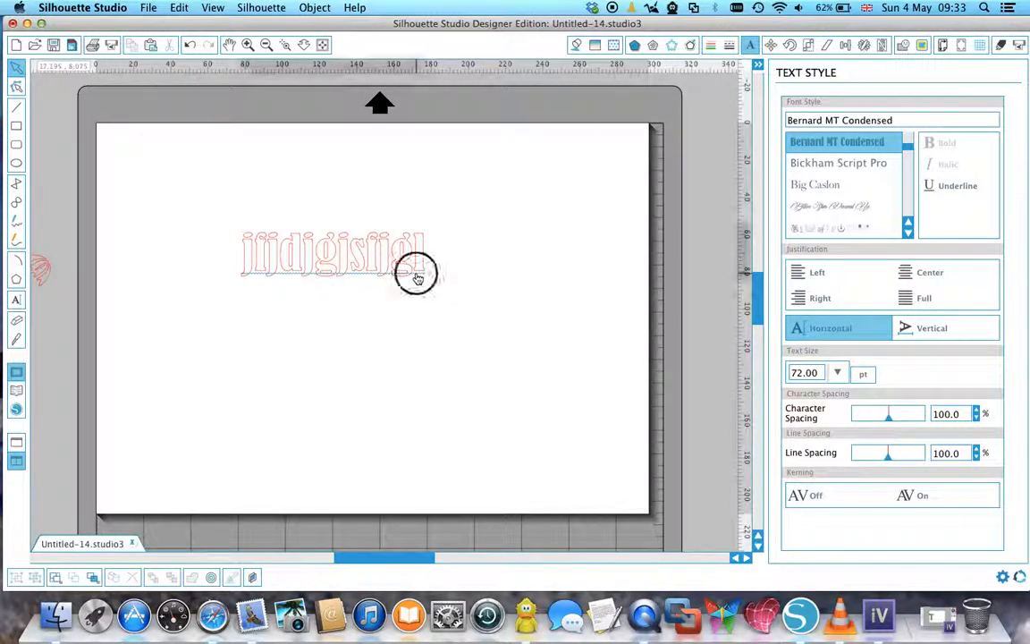
left_click(416, 274)
left_click_drag(430, 286, 501, 378)
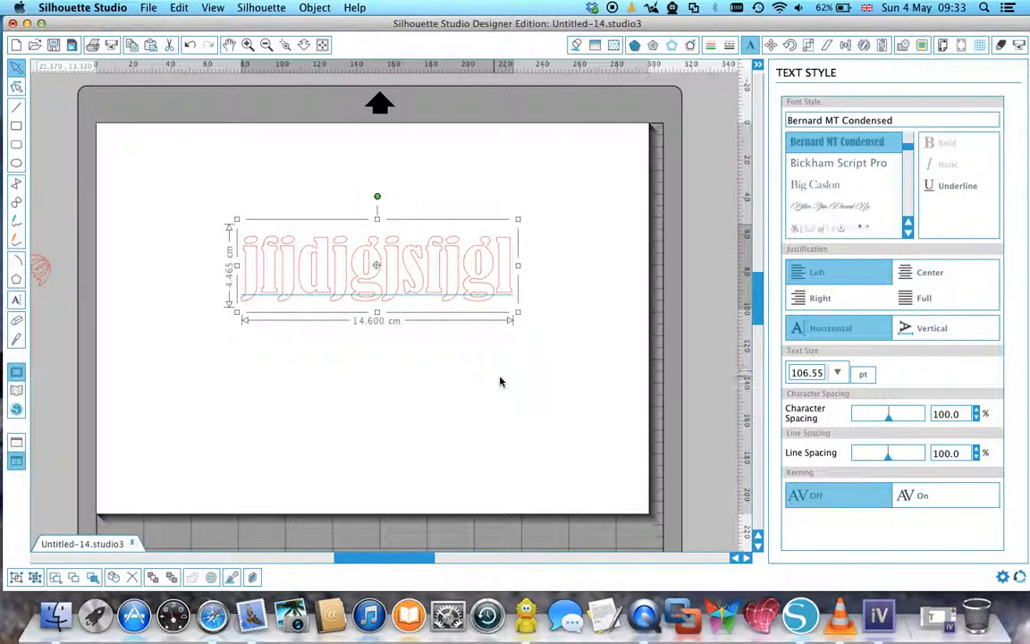
Draw a flat ellipse about 14.3 cm wide and 3.6 cm high and move it over the text.
left_click(18, 145)
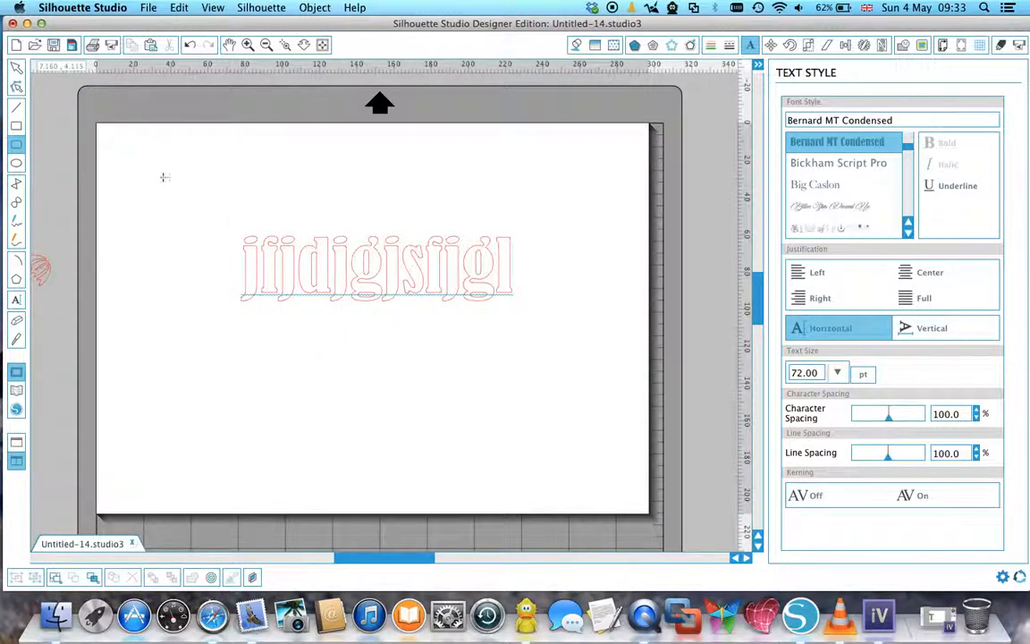
left_click(15, 164)
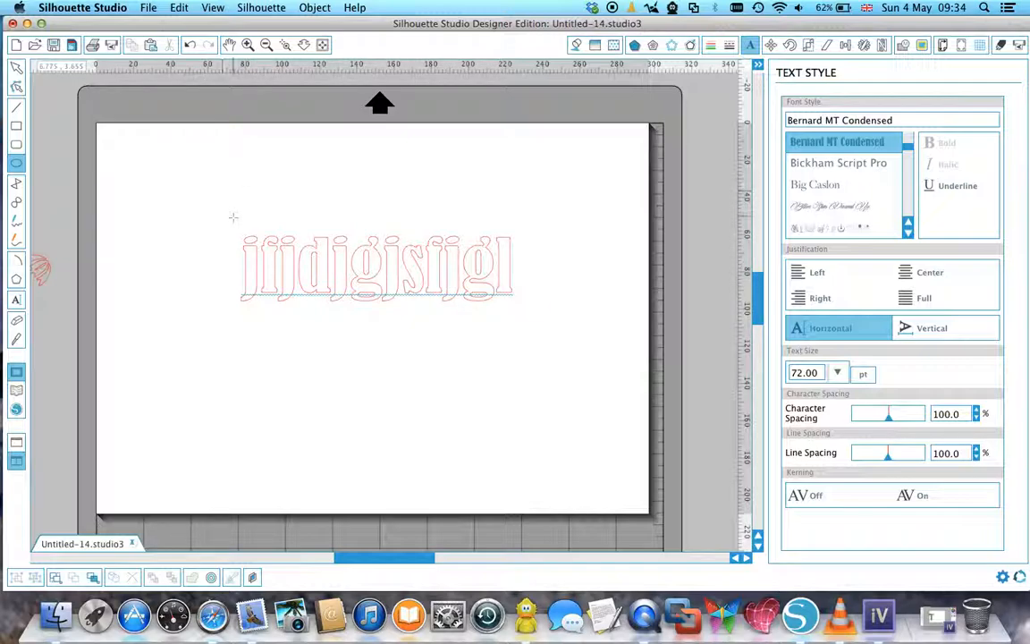
left_click_drag(195, 255, 462, 320)
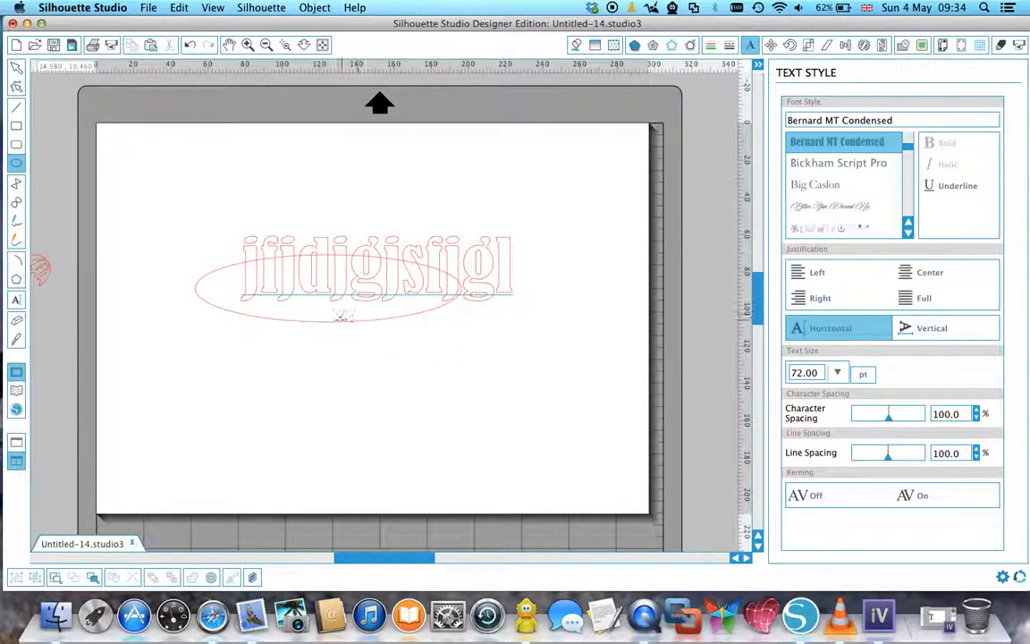
left_click(16, 67)
left_click_drag(358, 319, 402, 307)
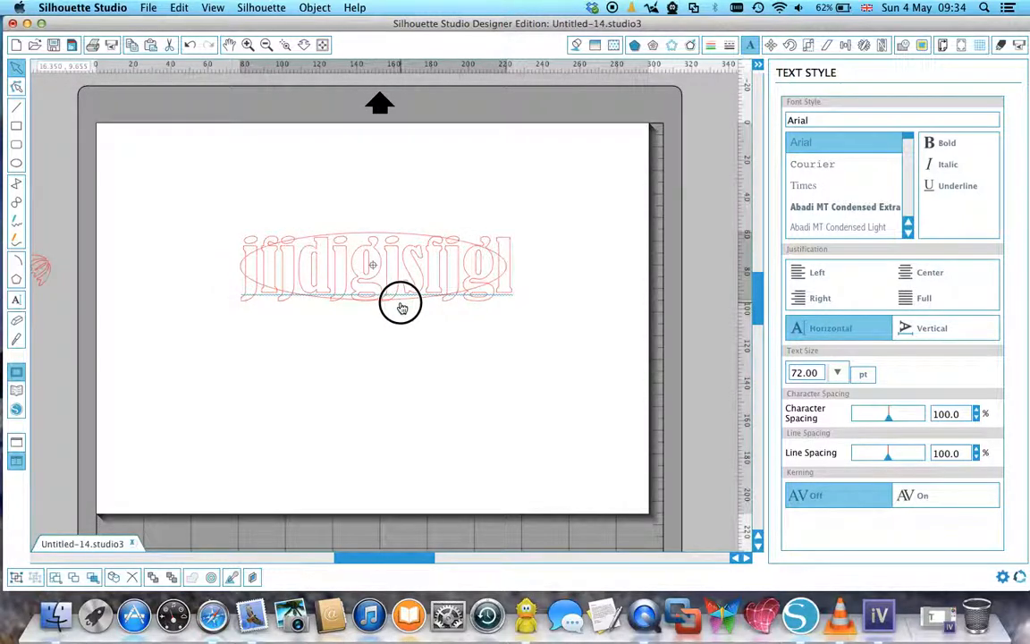
Resize the ellipse to about 18.3 cm wide and 3.3 cm high so the text's upper and lower edges extend beyond it.
left_click(382, 230)
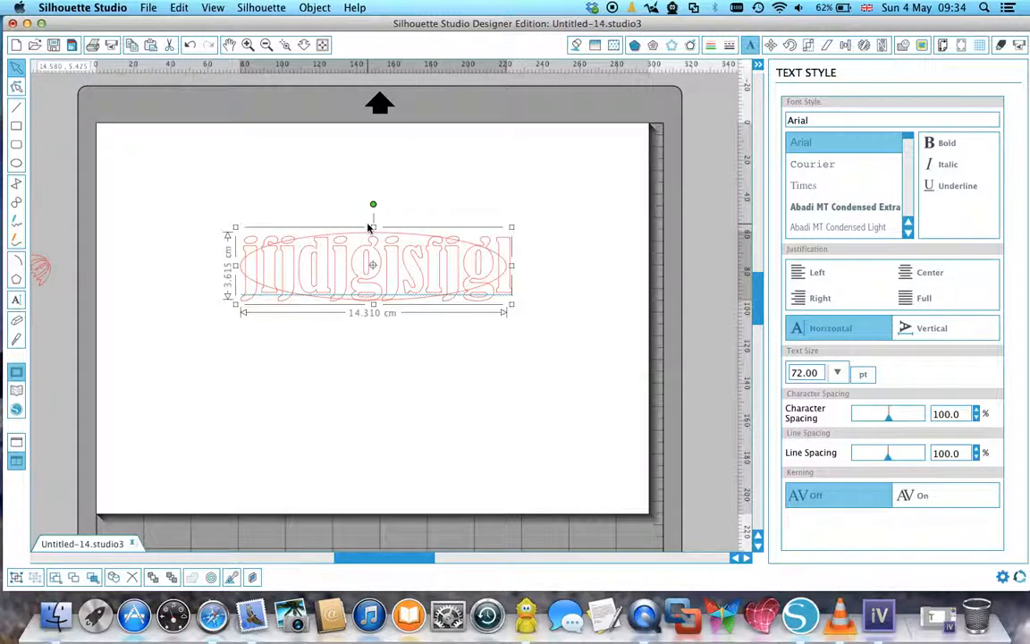
left_click_drag(374, 227, 373, 240)
left_click_drag(236, 273, 196, 270)
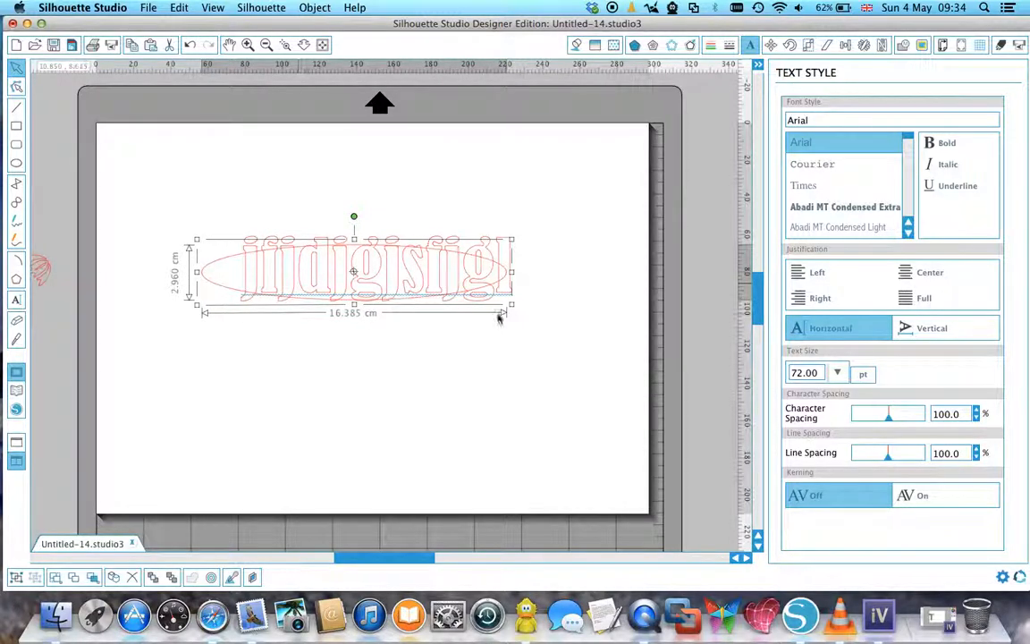
left_click_drag(511, 272, 548, 271)
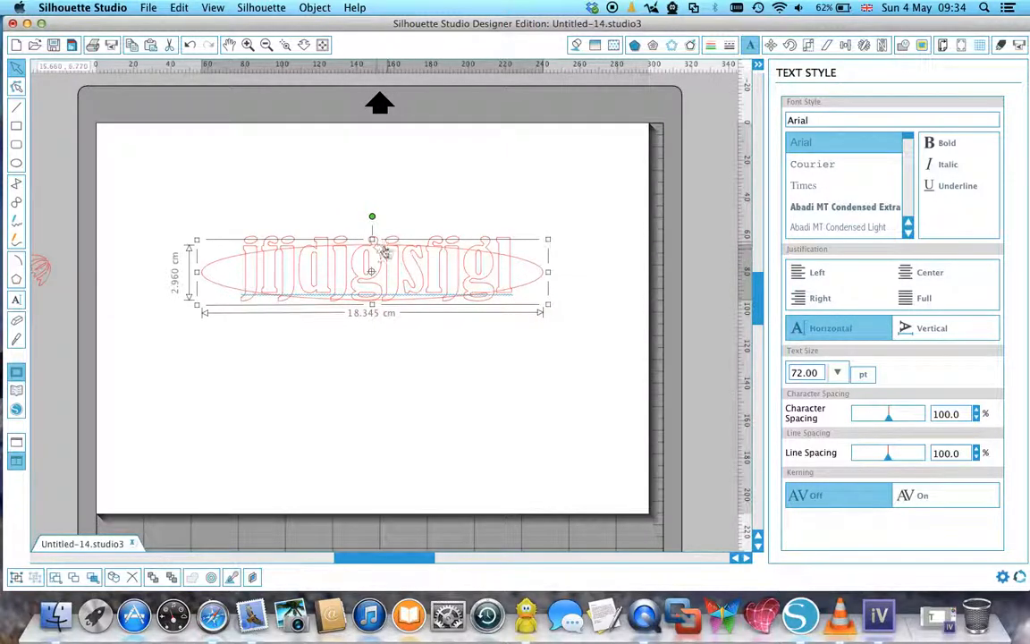
mouse_move(372, 239)
left_mouse_down()
mouse_move(371, 221)
mouse_move(373, 233)
left_mouse_up()
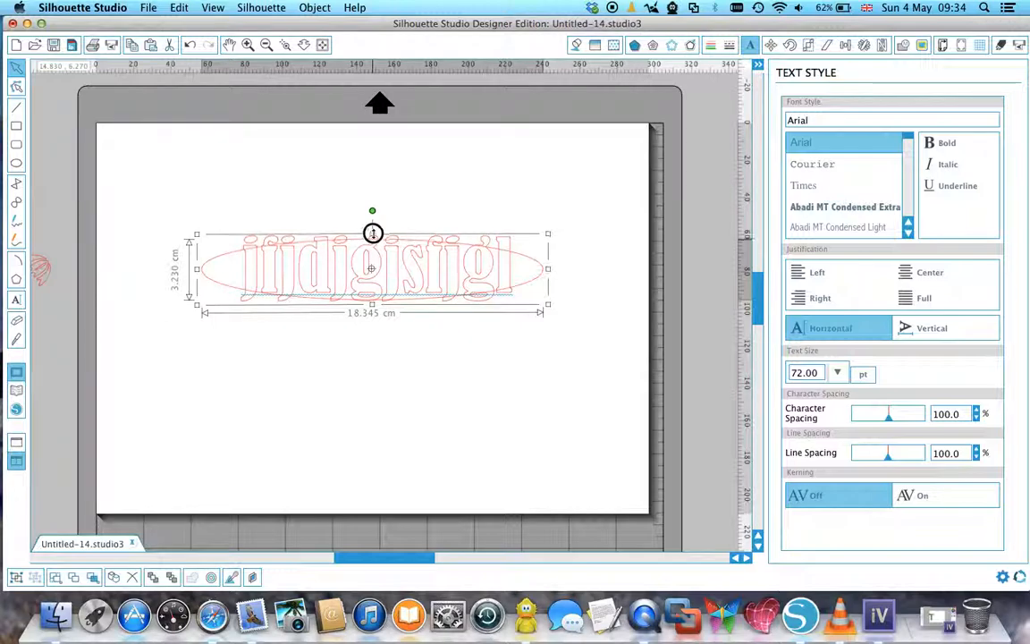
left_click(437, 212)
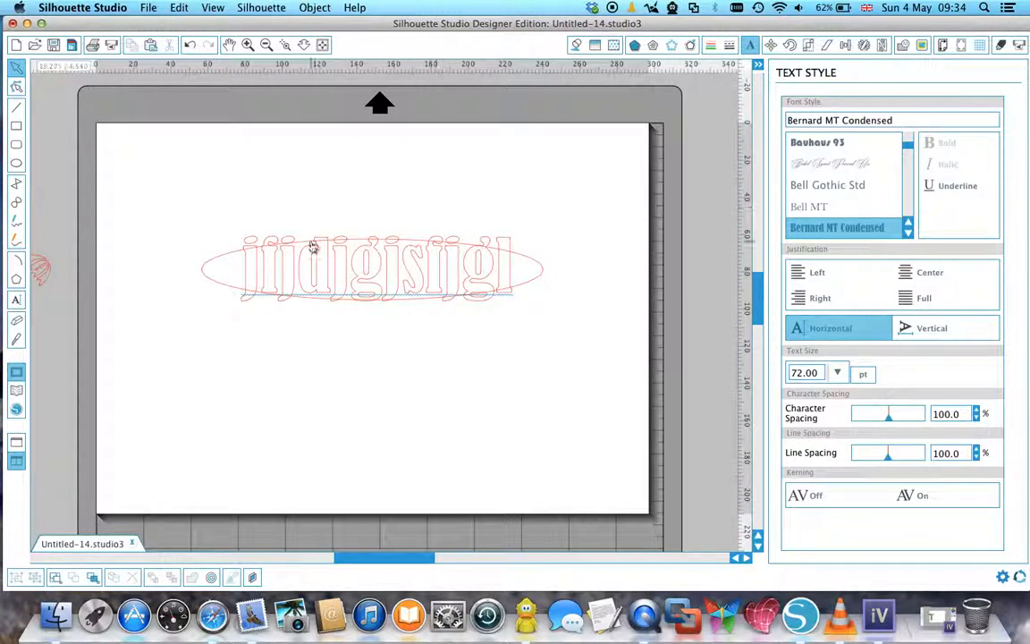
Duplicate the ellipse and place the copy in the empty area below the text.
left_click(207, 261)
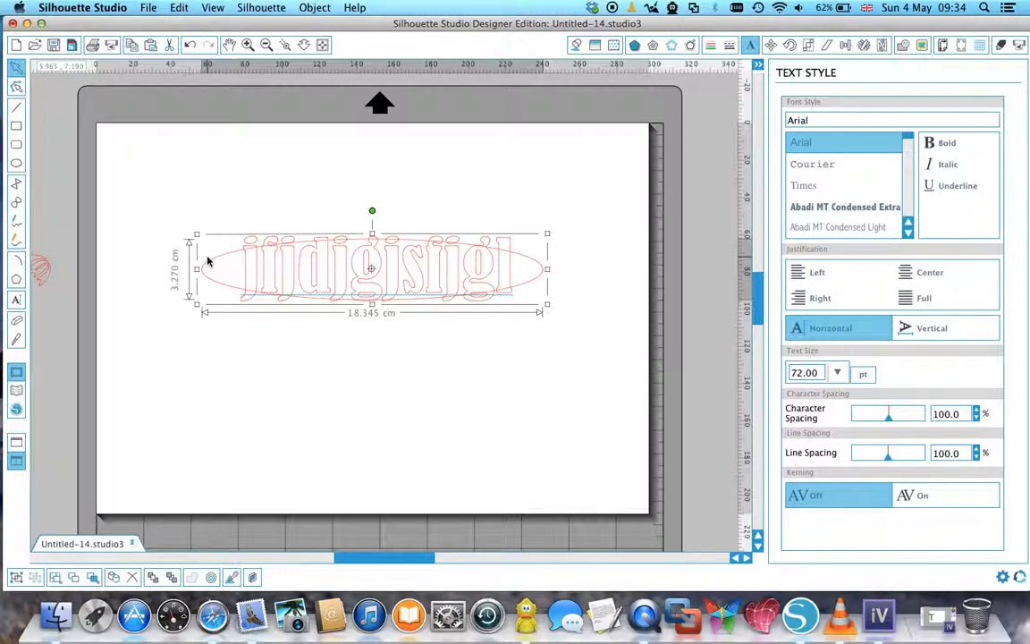
right_click(208, 261)
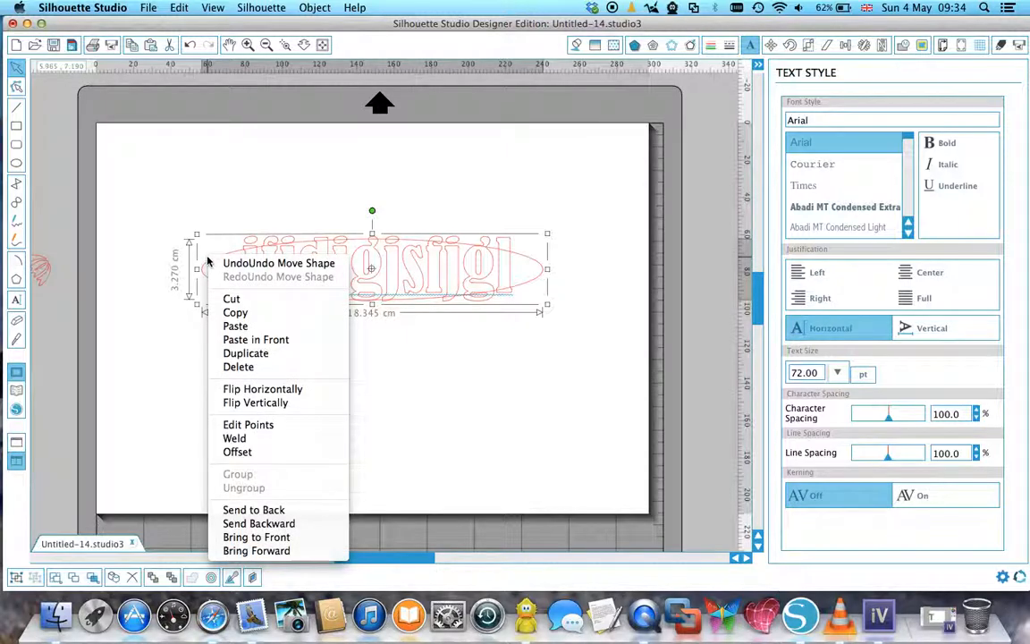
left_click(239, 356)
left_click_drag(204, 260, 204, 432)
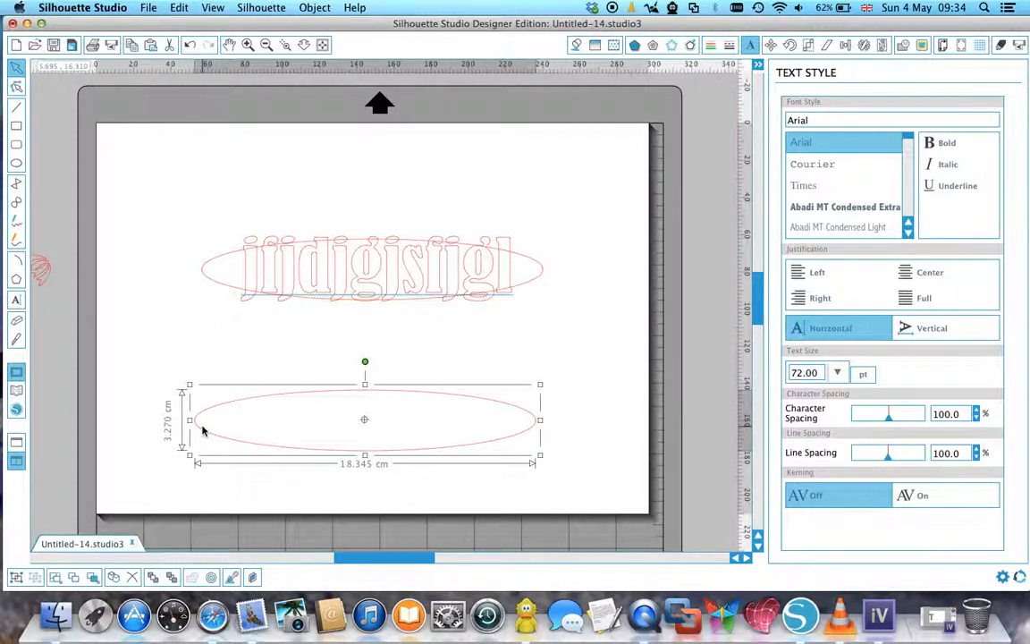
Crop the text with the ellipse overlapping it, leaving the duplicate ellipse out of the selection.
left_click_drag(174, 206, 600, 344)
left_click(904, 44)
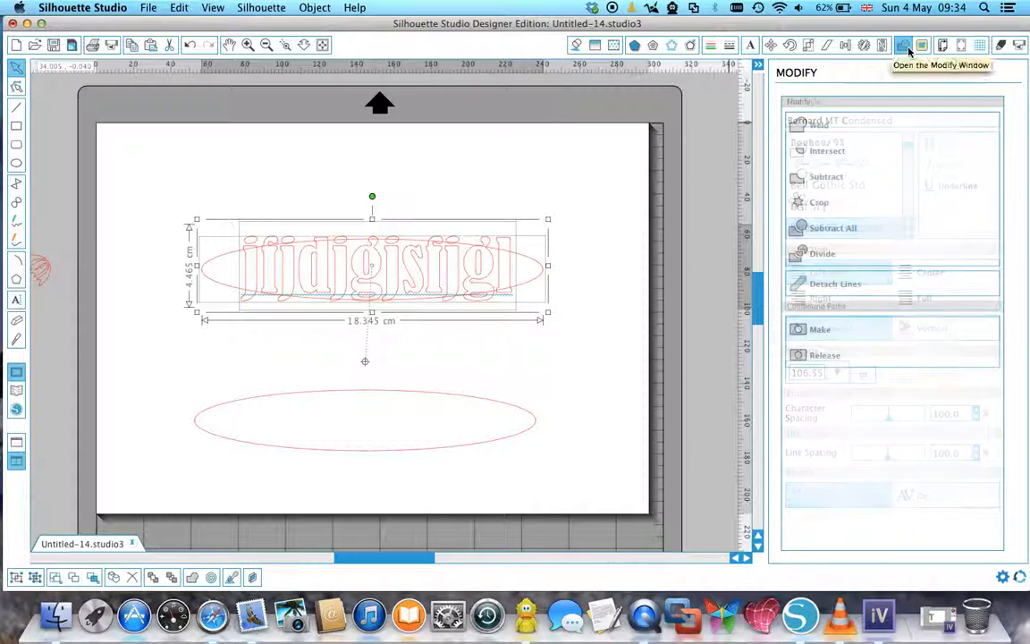
left_click(800, 202)
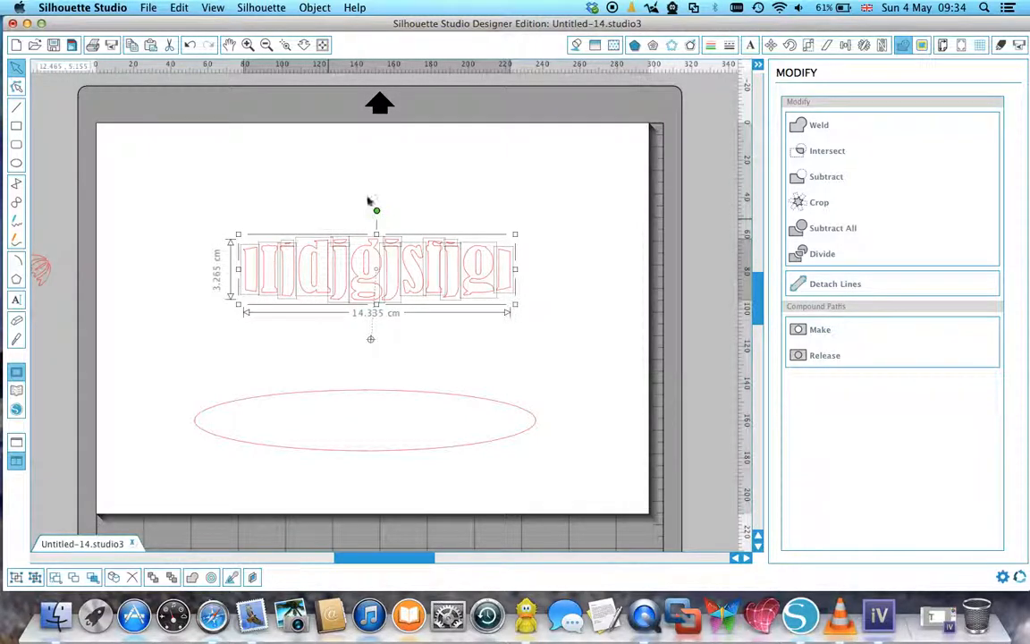
left_click(526, 208)
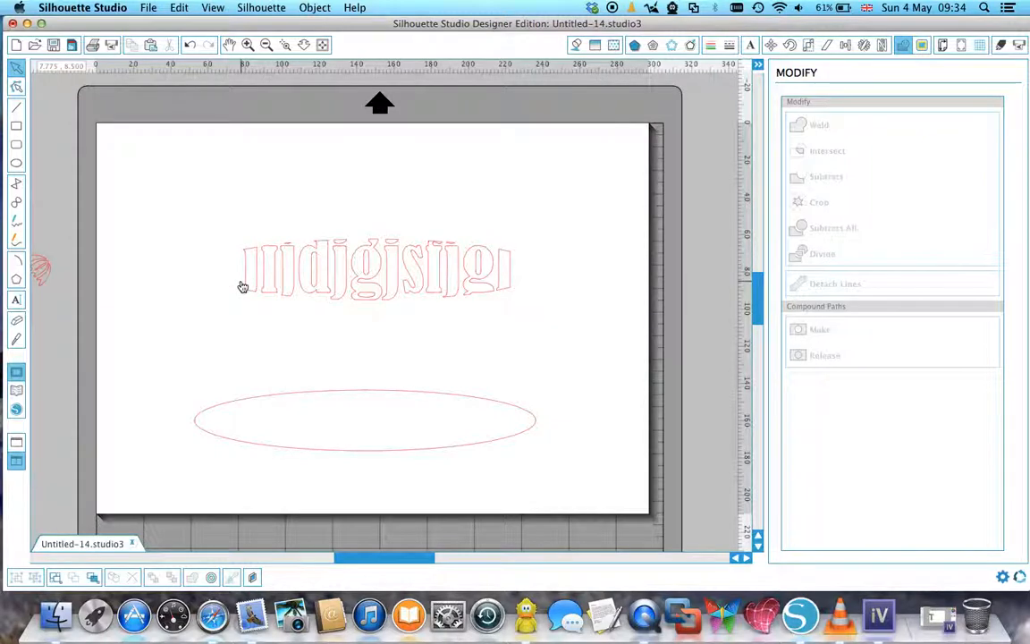
Try distorting the upper part of the last cropped "g" by moving its edit points.
left_click(487, 286)
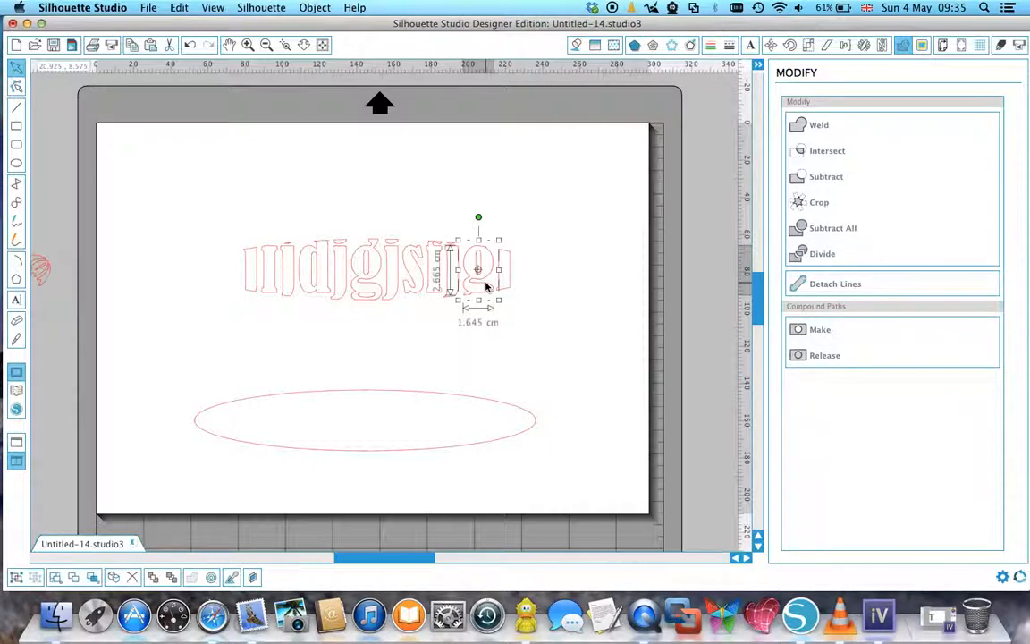
double_click(485, 295)
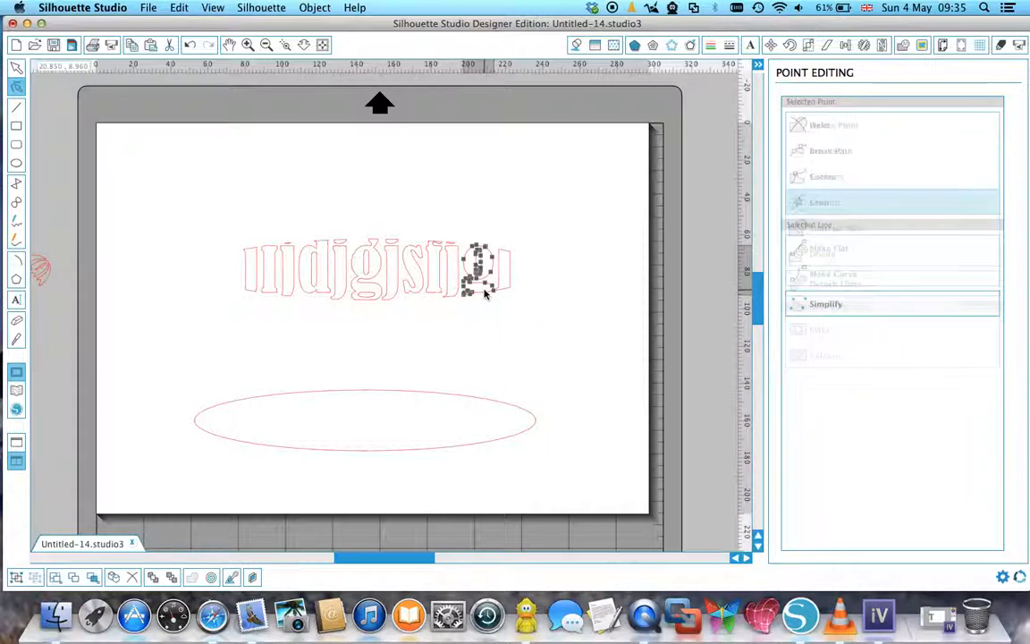
left_click_drag(486, 246, 438, 239)
left_click(535, 294)
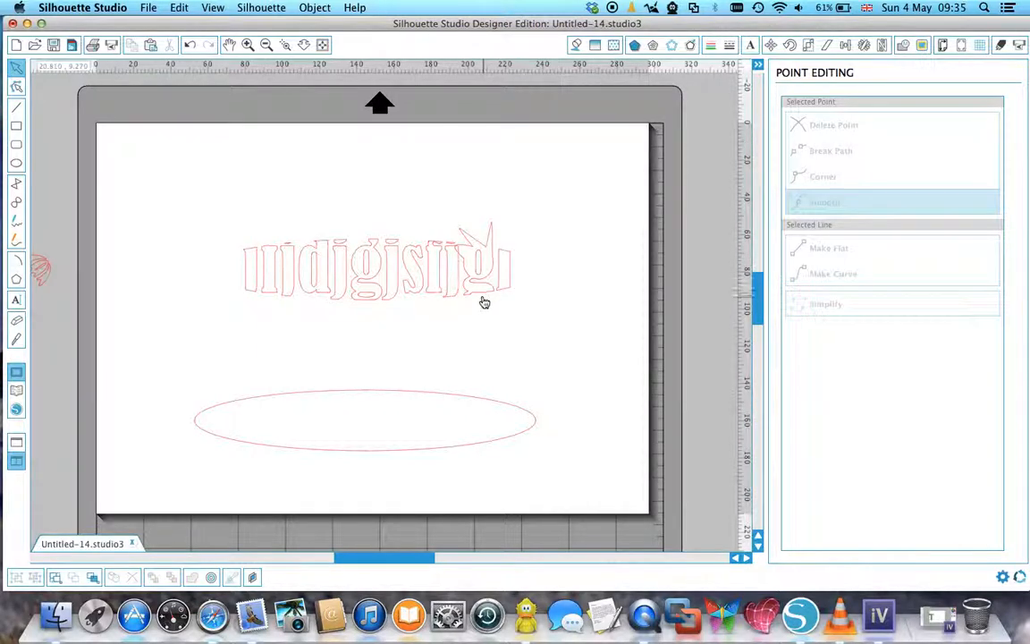
Undo the point edits on the last "g" back to its cropped shape and deselect it.
left_click(189, 44)
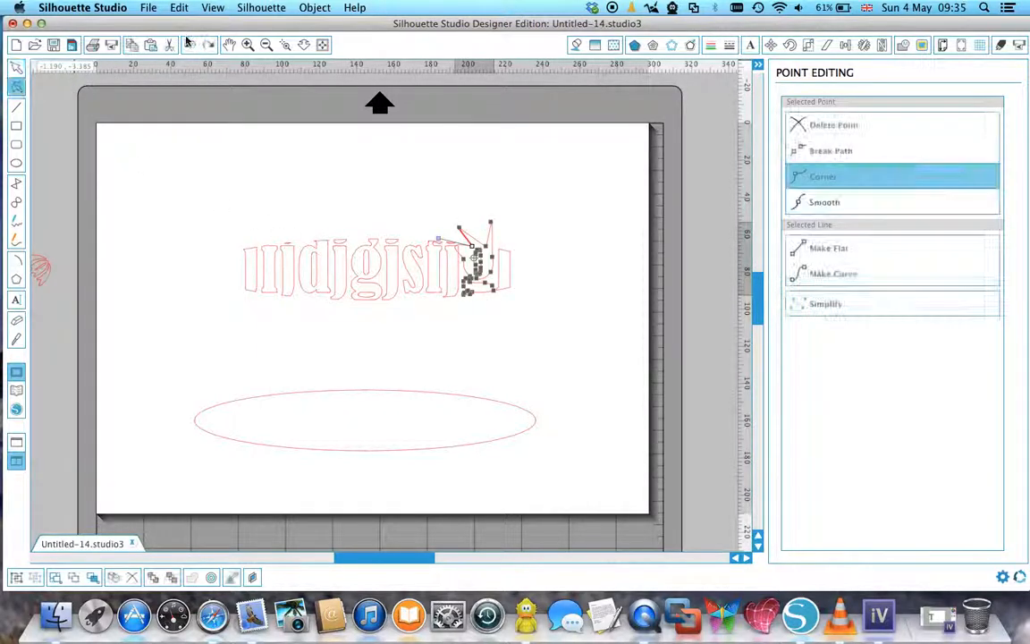
left_click(188, 44)
left_click(188, 44)
left_click(188, 43)
left_click(189, 44)
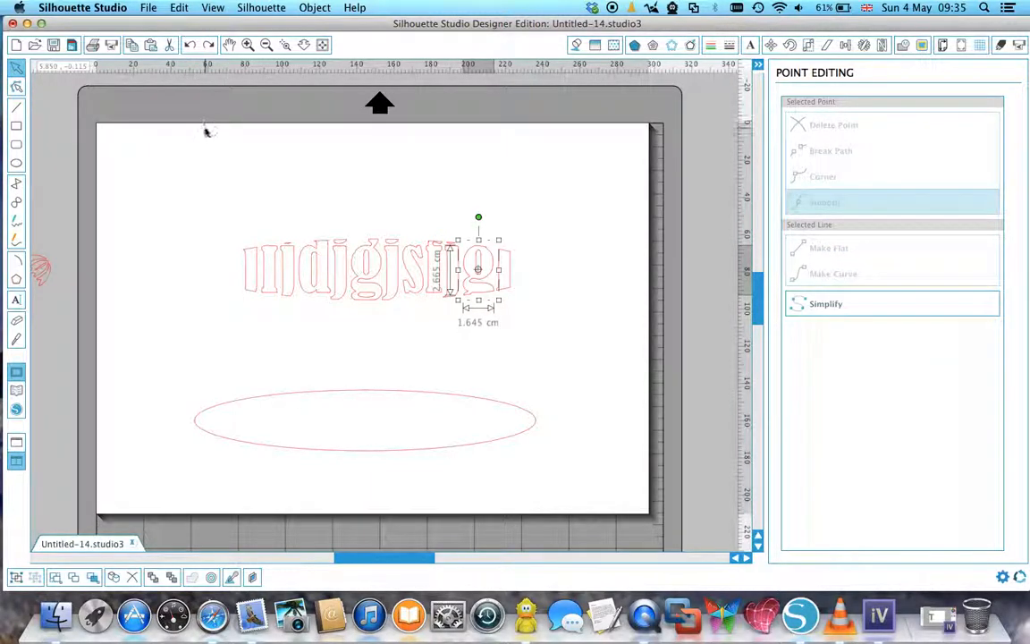
left_click(243, 188)
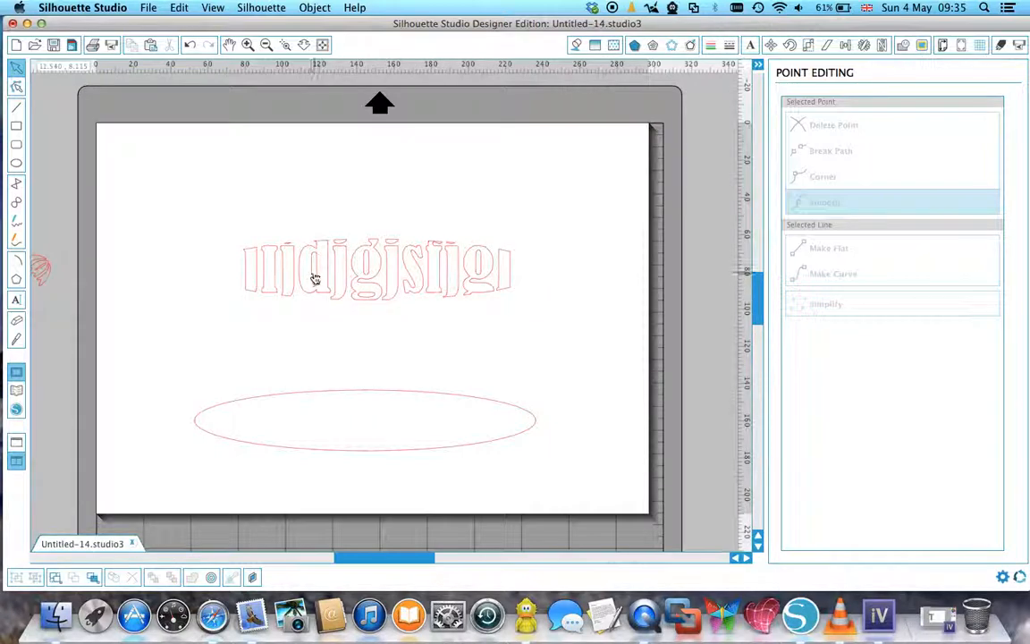
Select all the cropped letters and fill them with olive B2AB00.
left_click_drag(206, 226, 564, 315)
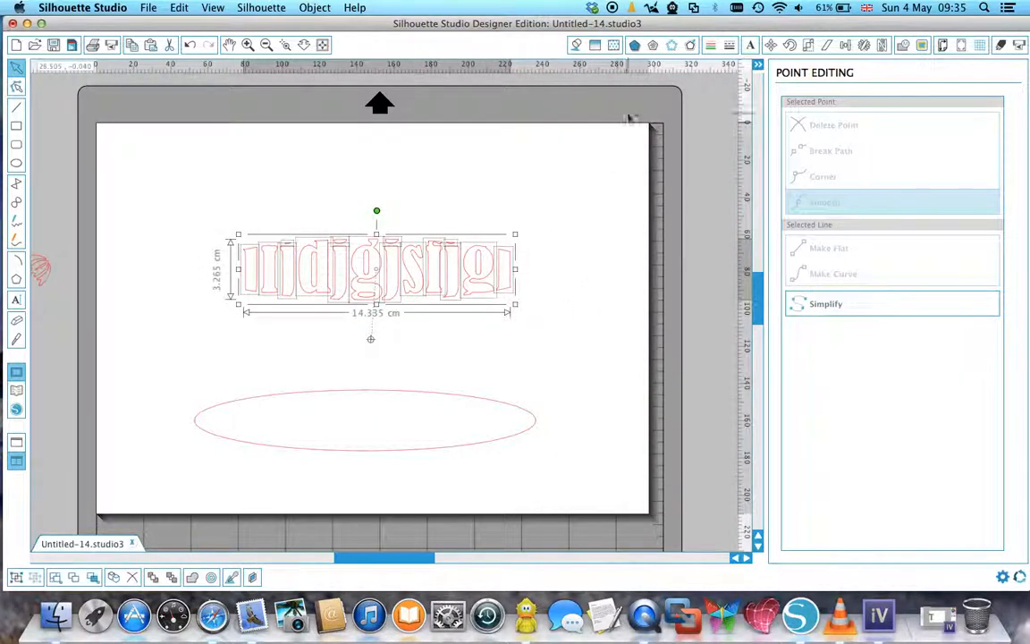
left_click(577, 45)
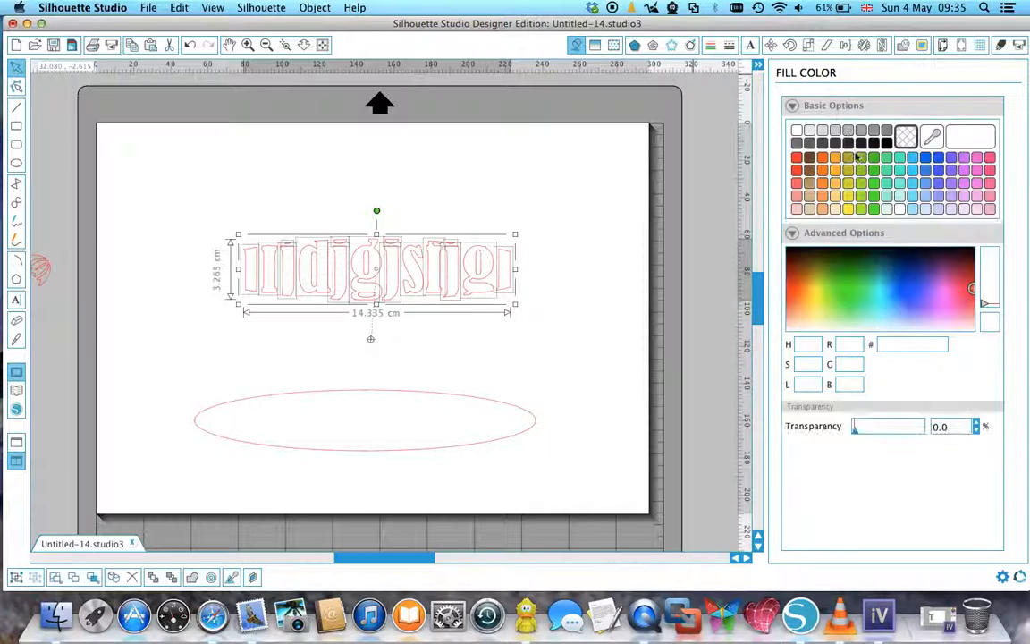
left_click(848, 158)
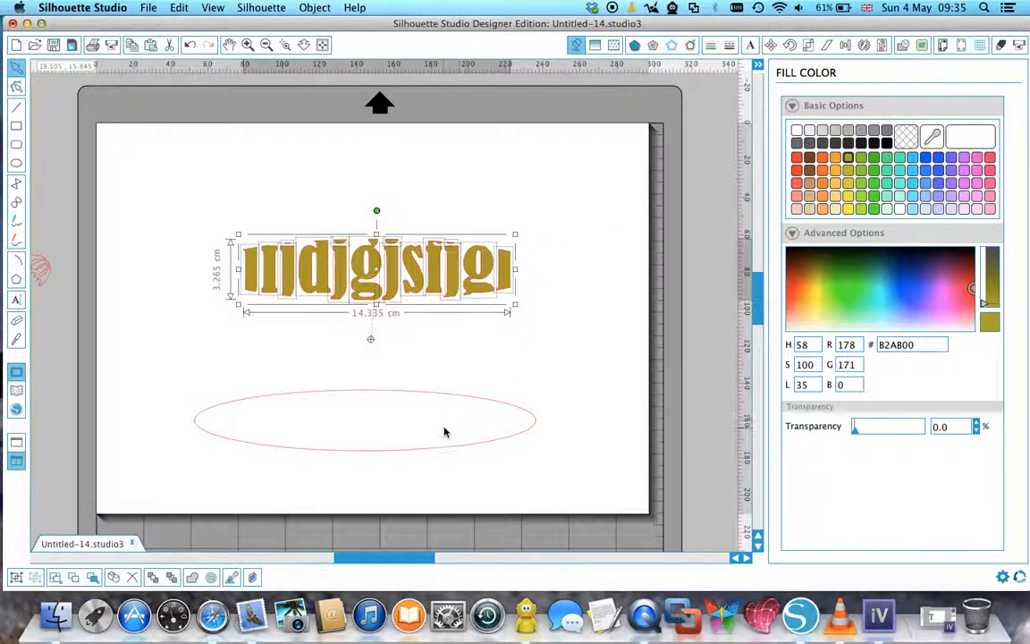
Fill the duplicate ellipse with turquoise 7CFFE4, replacing a first green fill.
left_click(464, 401)
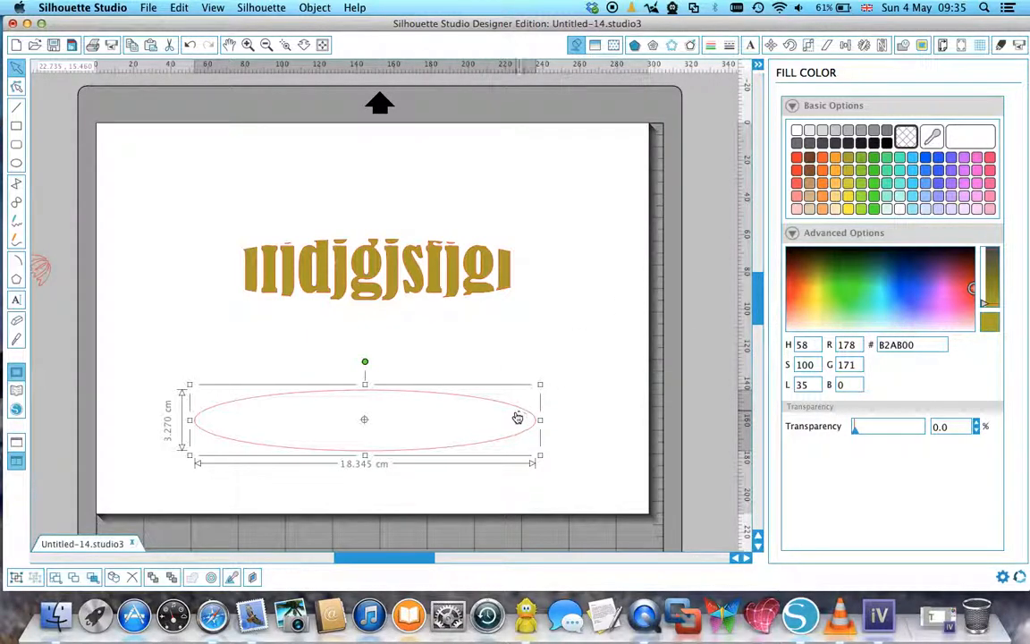
left_click(861, 170)
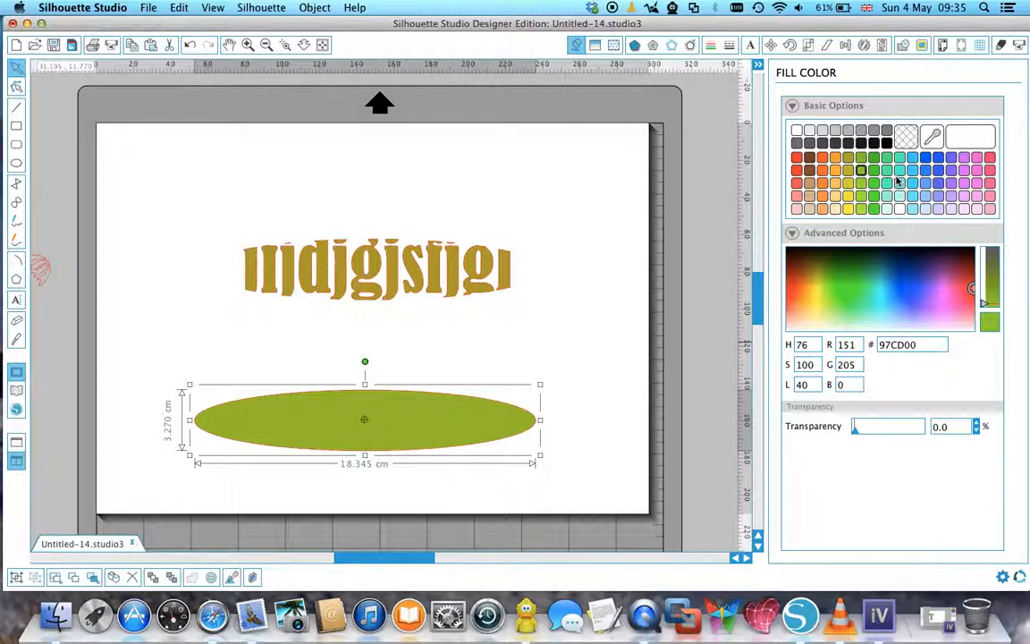
left_click(899, 183)
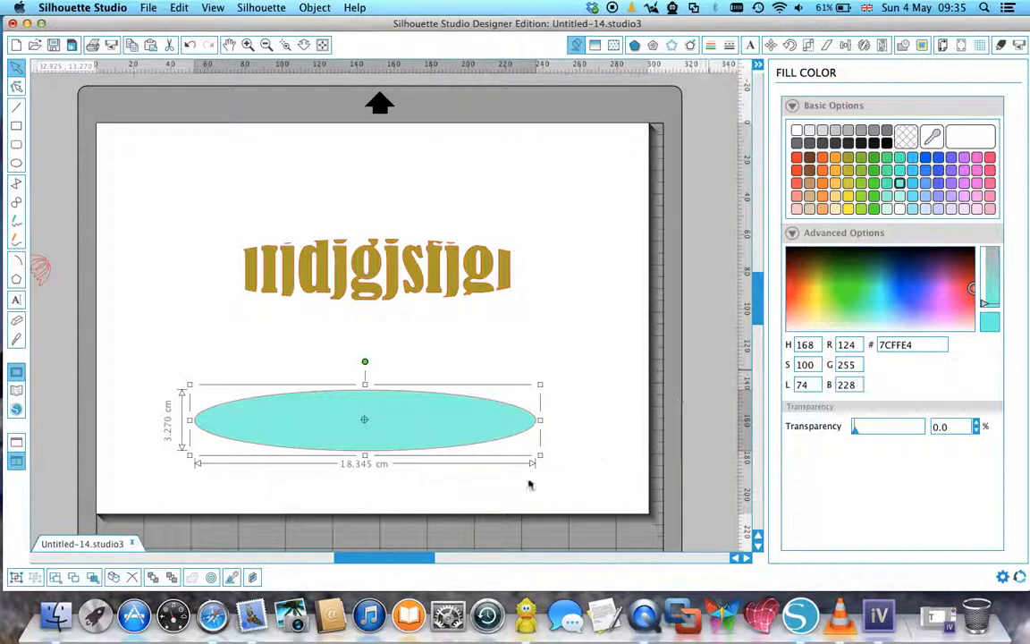
Move the turquoise ellipse onto the cropped letters, send it to the back and align it with their curved edges.
left_click_drag(450, 432, 451, 298)
right_click(435, 274)
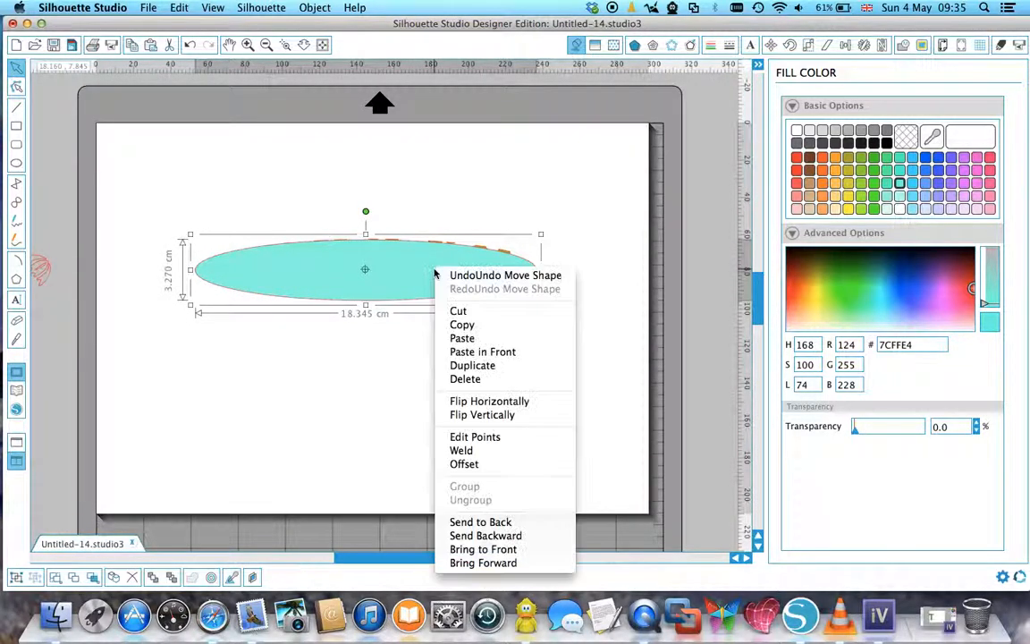
left_click(488, 524)
left_click_drag(402, 306, 406, 305)
left_click(410, 382)
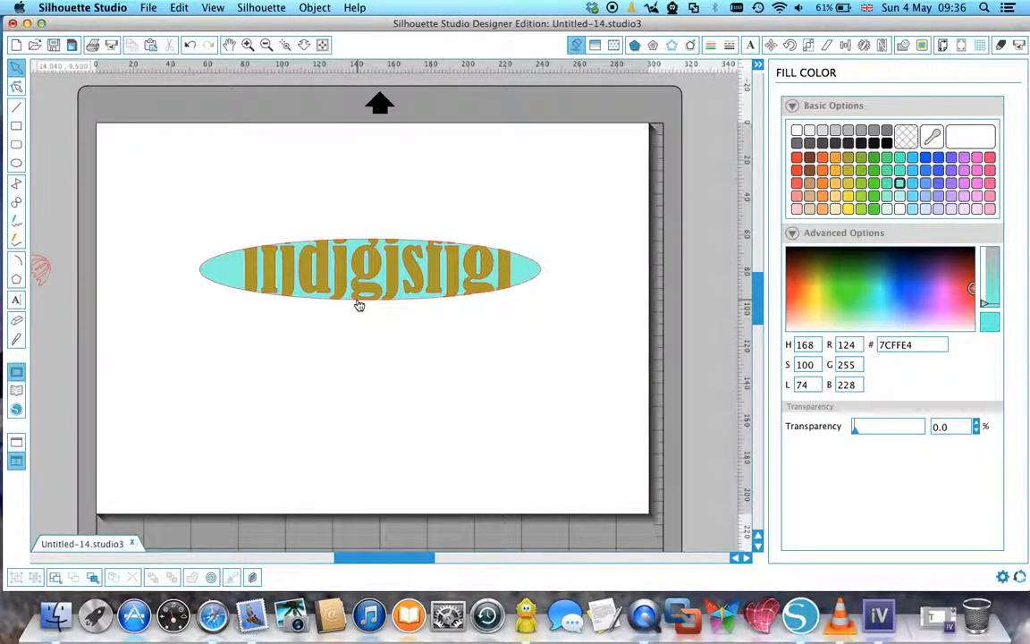
Shift the middle "g" slightly over the turquoise ellipse's lower edge, undoing one trial move.
left_click(356, 306)
mouse_move(357, 307)
left_mouse_down()
mouse_move(375, 313)
mouse_move(375, 293)
mouse_move(371, 329)
mouse_move(375, 285)
mouse_move(376, 301)
left_mouse_up()
key("super+z")
left_click(279, 300)
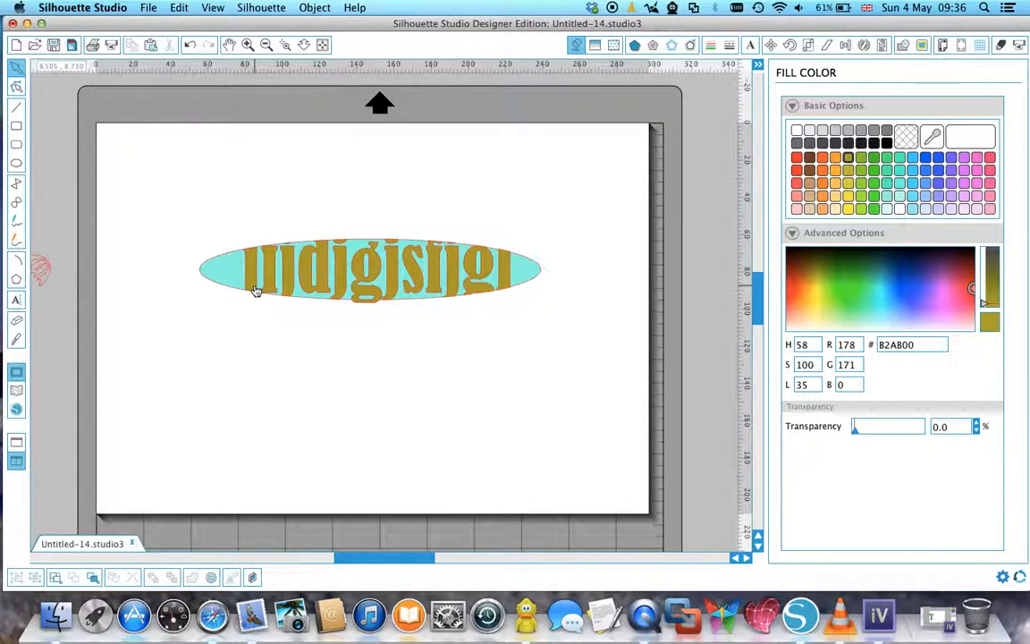
Delete the finished ellipse and lettering design and add the text "love" in Bernard MT Condensed.
left_click_drag(186, 220, 575, 355)
key("Delete")
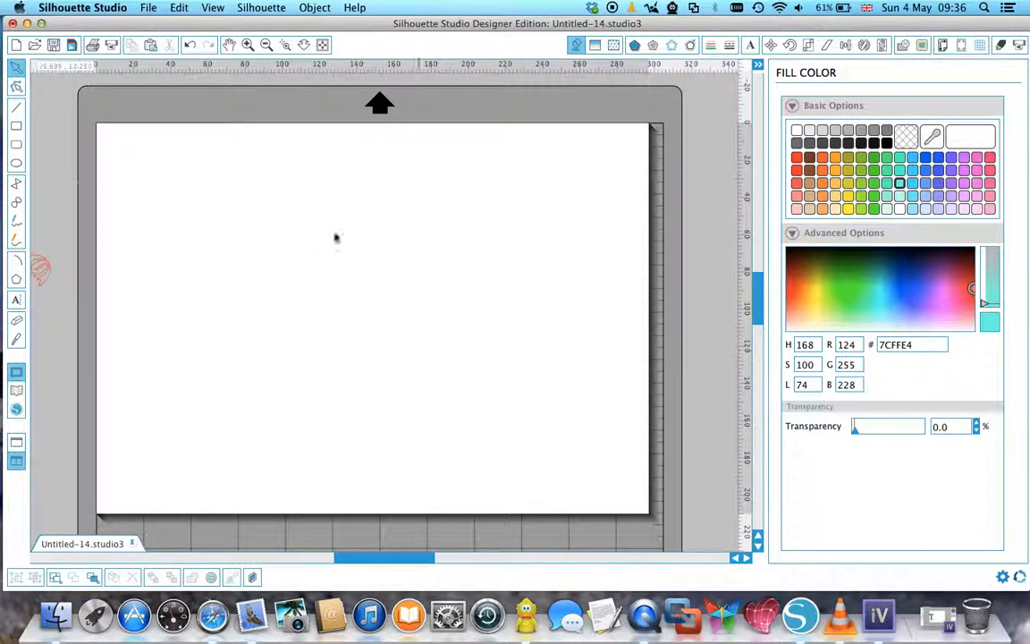
left_click(16, 300)
left_click(258, 248)
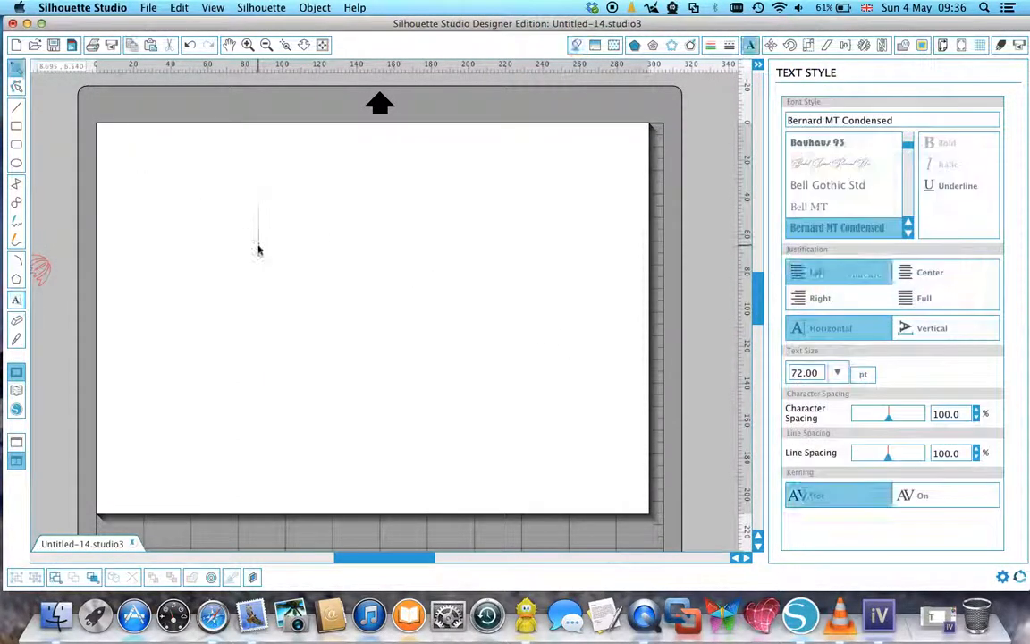
type("love")
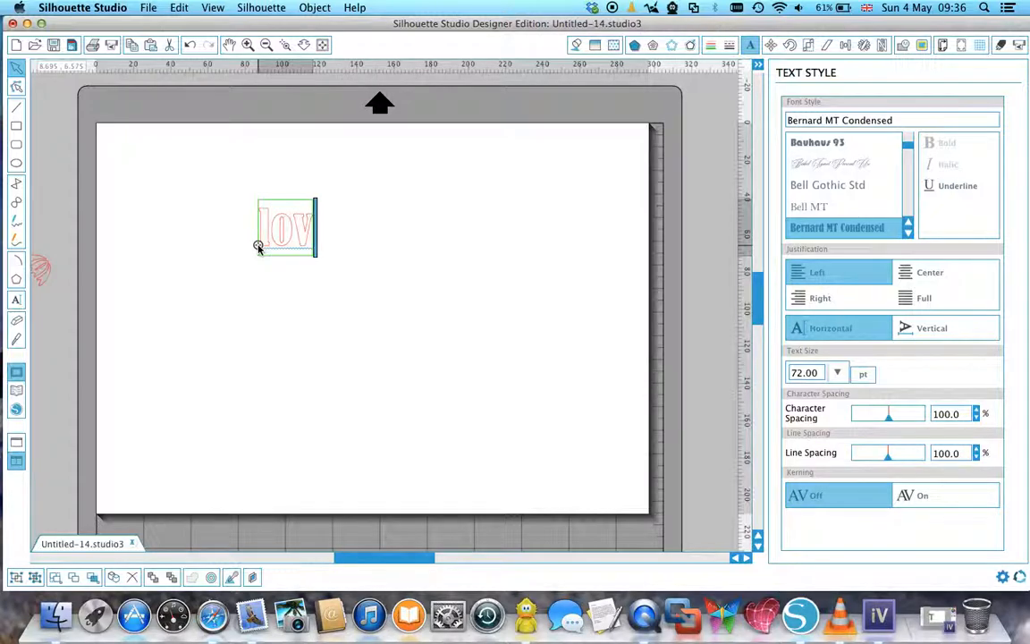
left_click(435, 240)
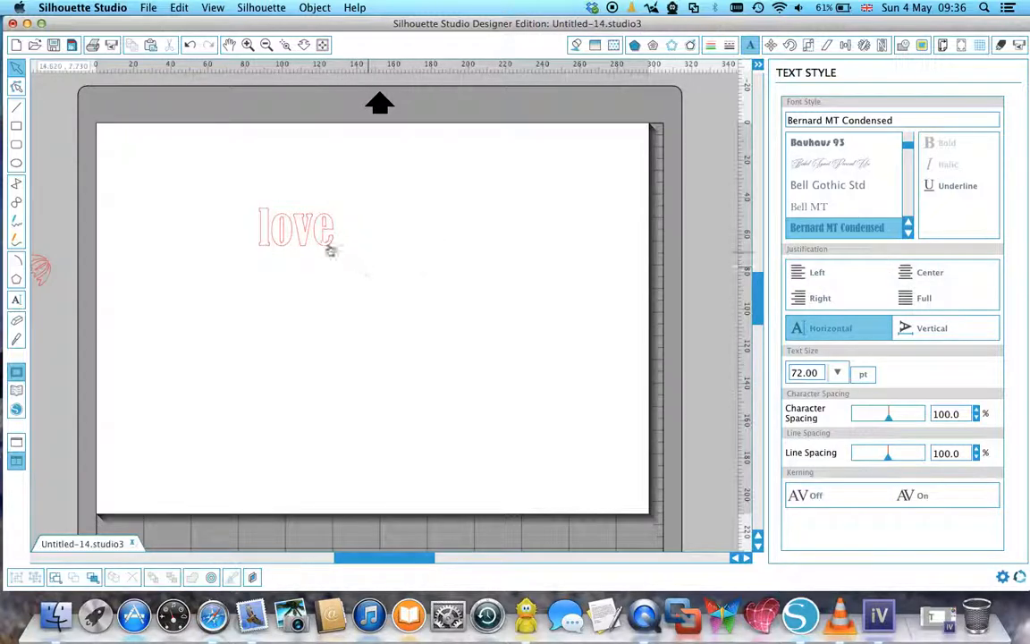
Enlarge the word "love" proportionally to about 216 pt.
left_click(330, 244)
left_click_drag(340, 261, 484, 383)
left_click(205, 211)
Draw an ellipse about 13.1 cm by 10.6 cm over the word and position it so its curve cuts the outer letters.
left_click(17, 164)
left_click_drag(256, 213, 498, 411)
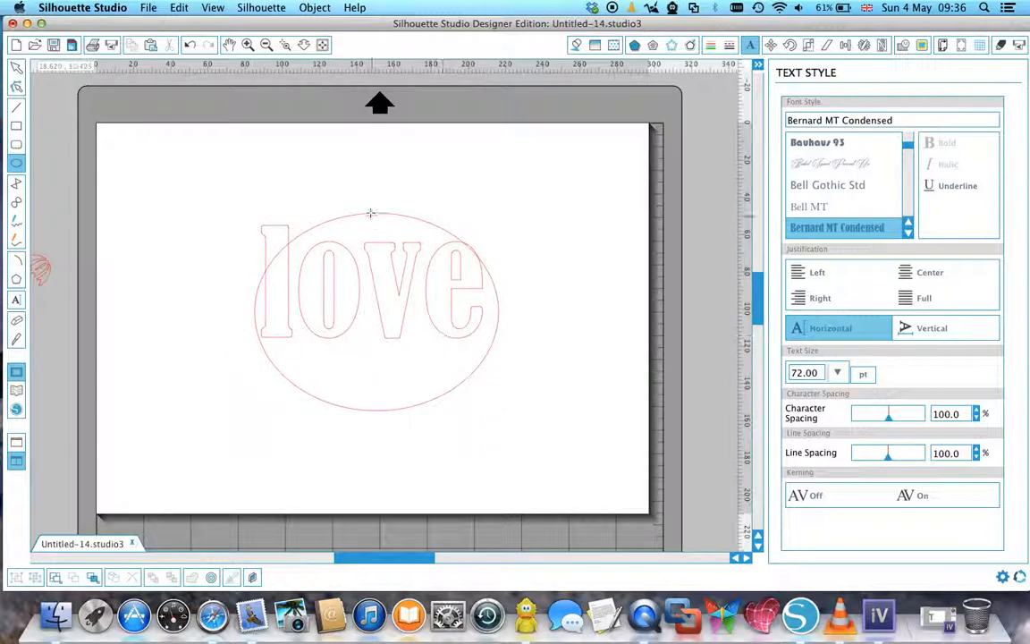
left_click(16, 67)
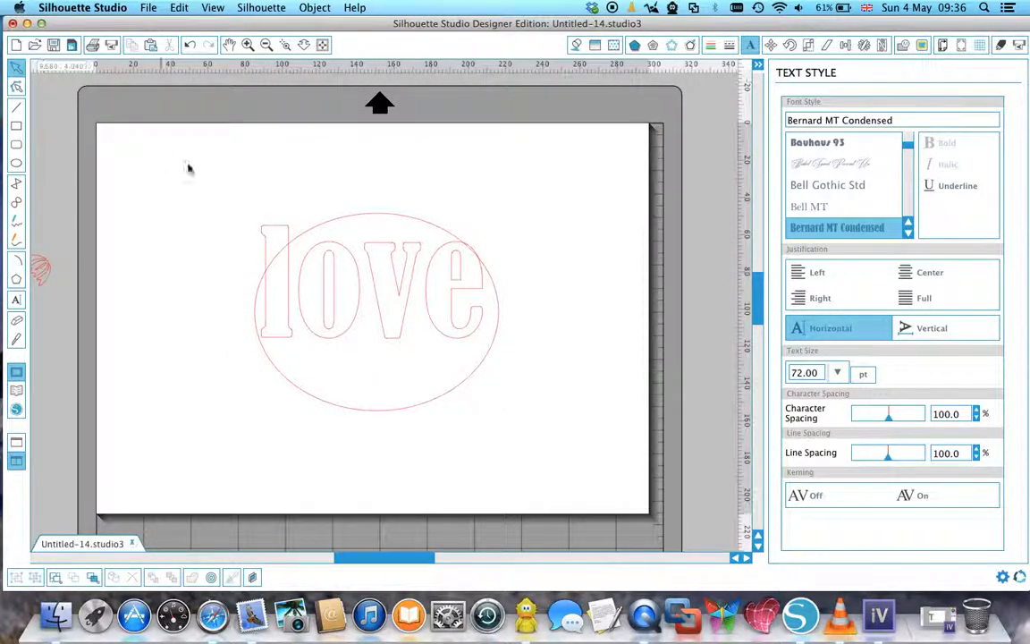
left_click_drag(346, 223, 331, 196)
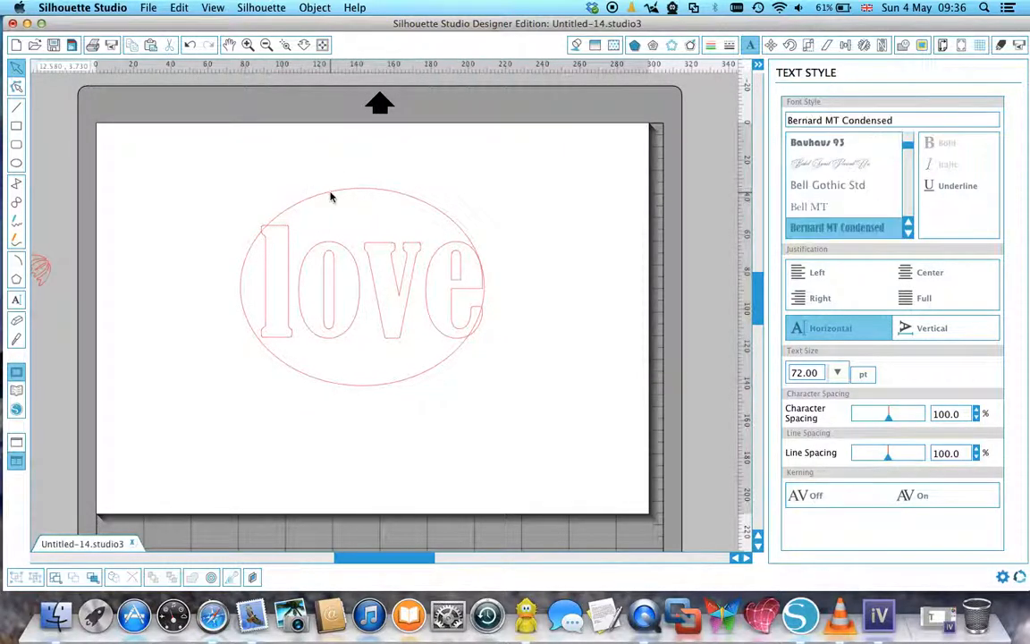
Duplicate the ellipse and move the copy below the word.
left_click(320, 201)
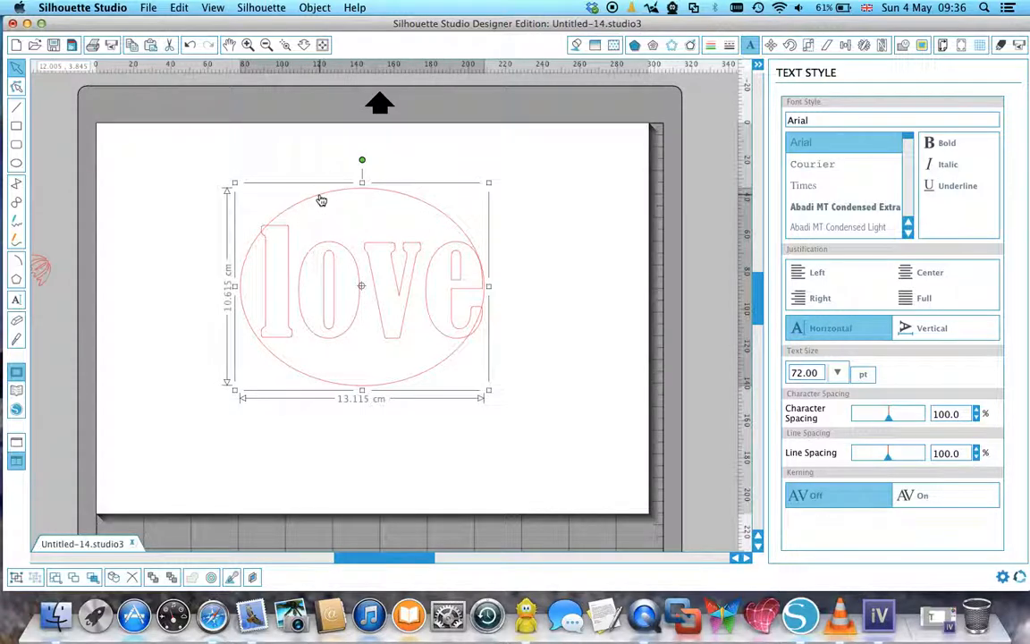
right_click(321, 199)
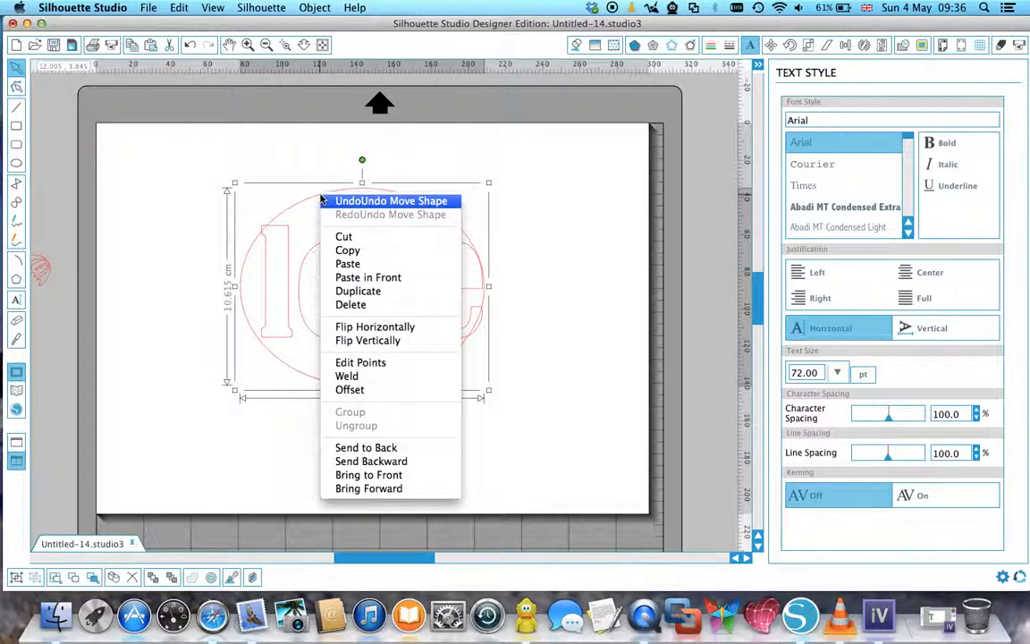
left_click(357, 290)
left_click_drag(484, 243, 517, 455)
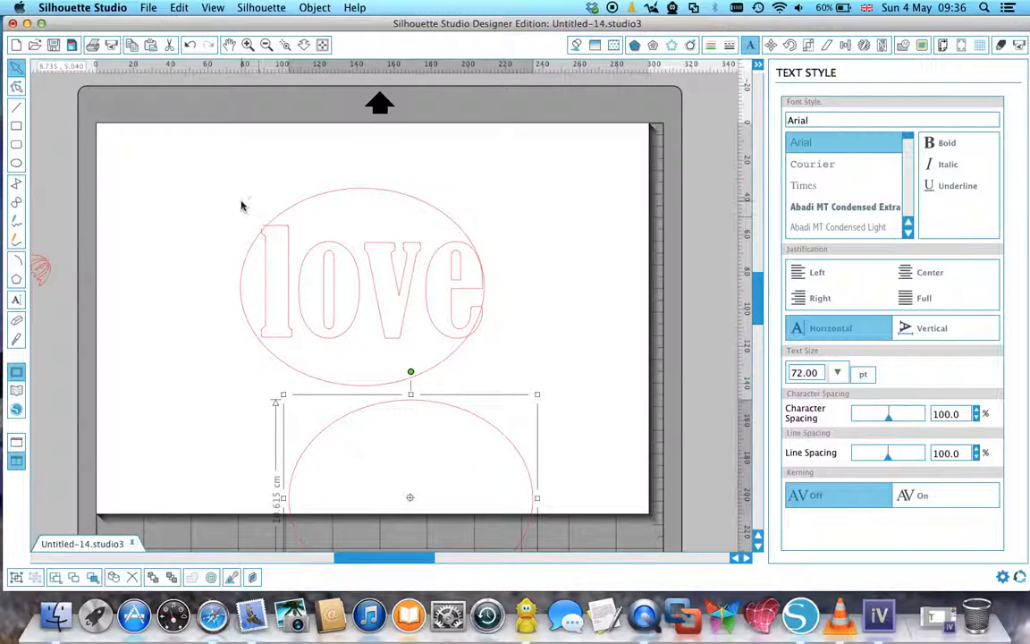
Crop the word "love" with the ellipse that overlaps it.
left_click_drag(198, 177, 529, 390)
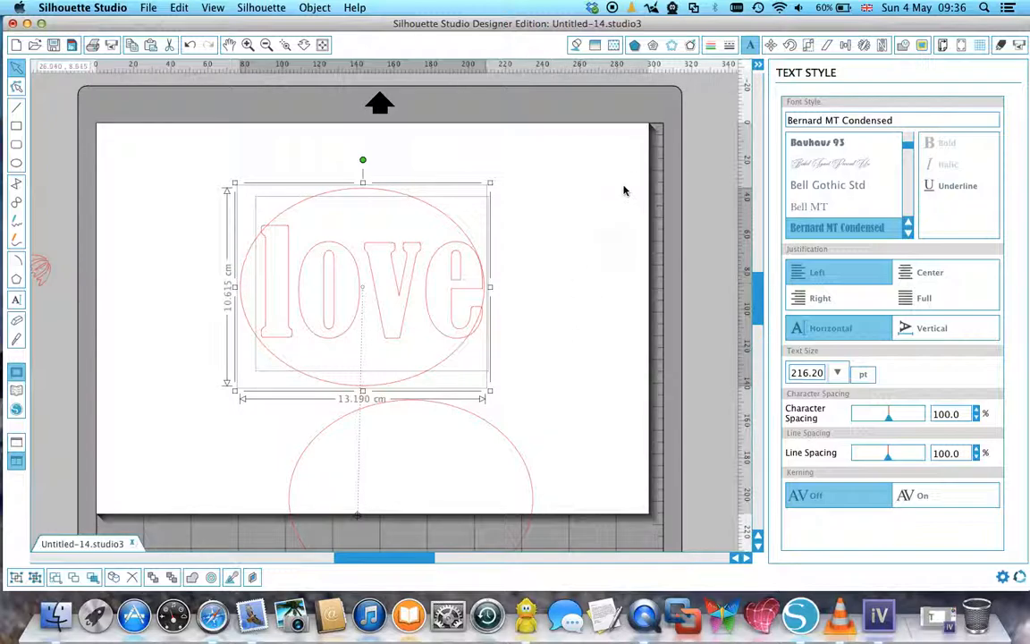
left_click(902, 45)
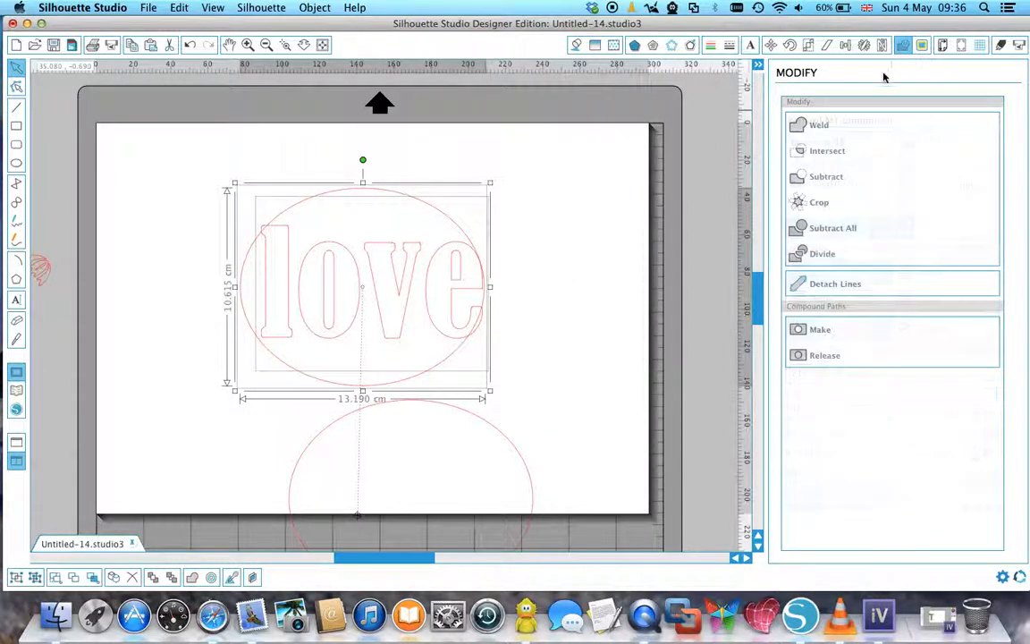
left_click(809, 203)
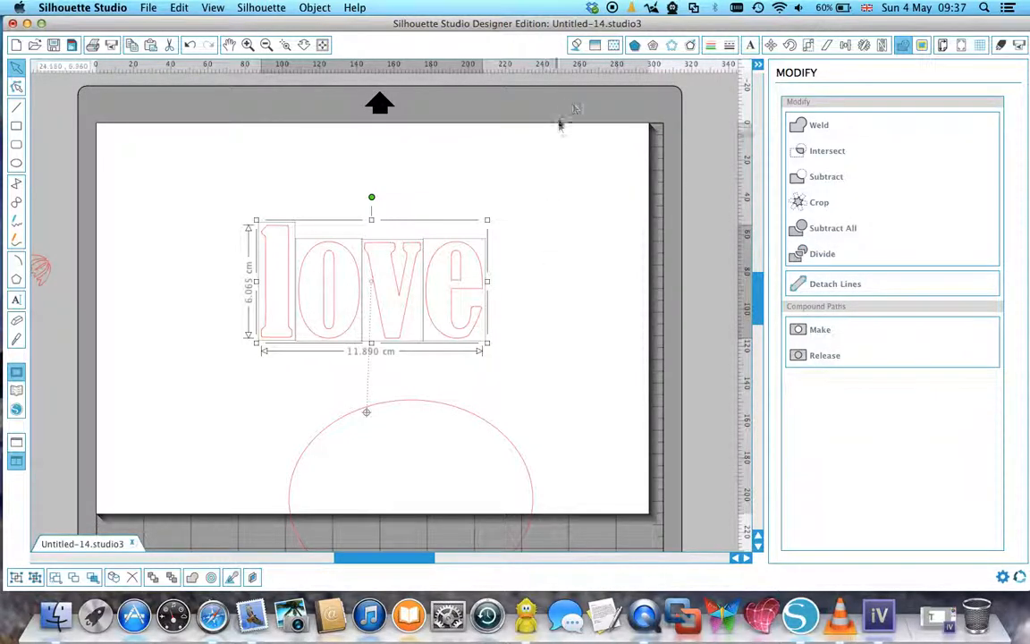
Fill all the cropped letters with the yellow polka-dot pattern.
left_click(614, 44)
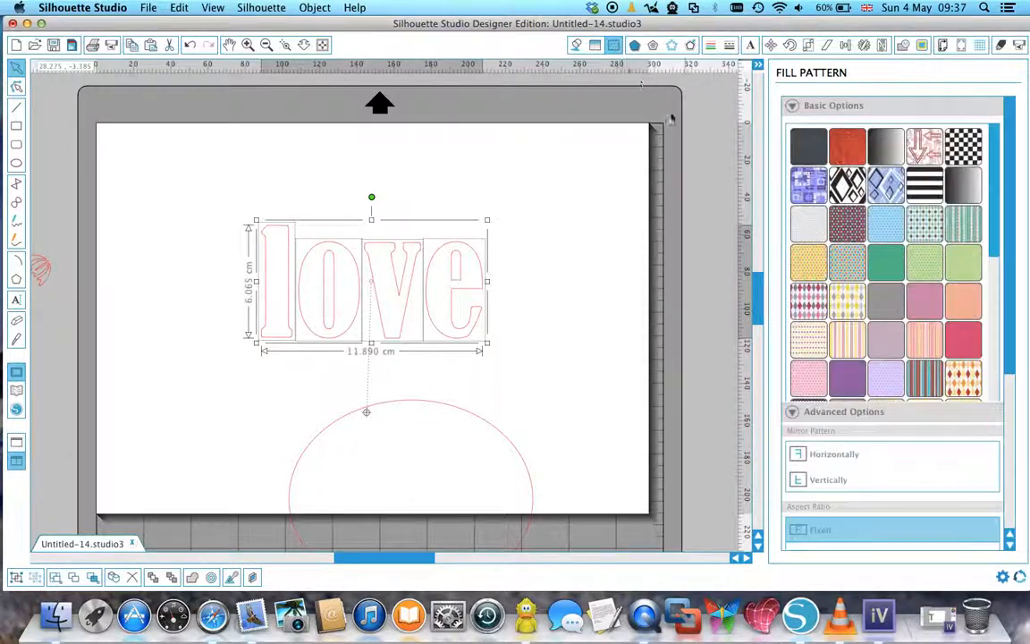
left_click(809, 261)
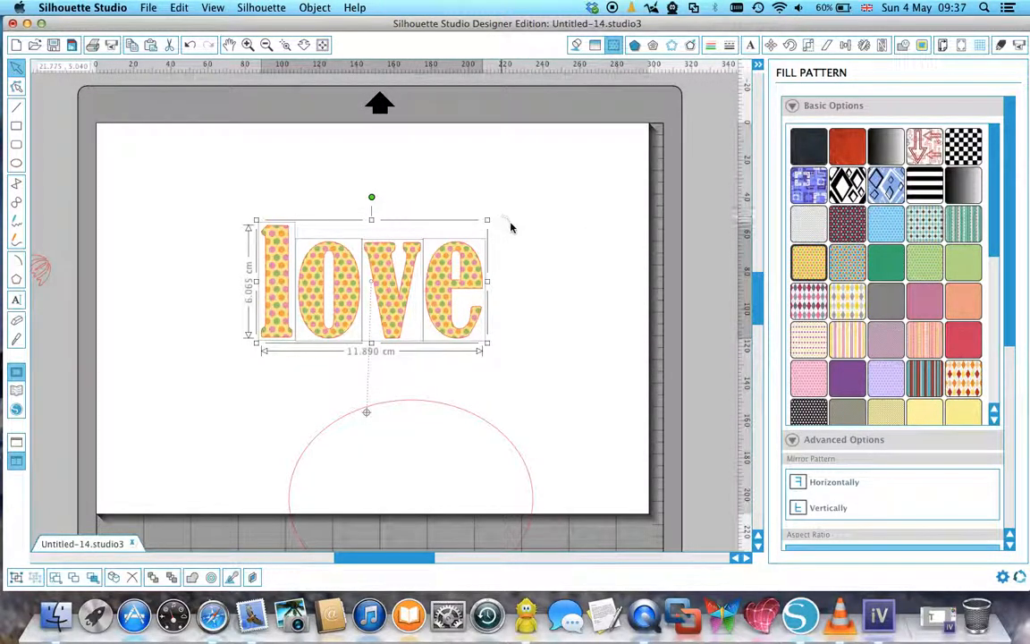
left_click(539, 229)
Fill the individual letters "l" and "v" with the pink and grey argyle pattern.
left_click(482, 280)
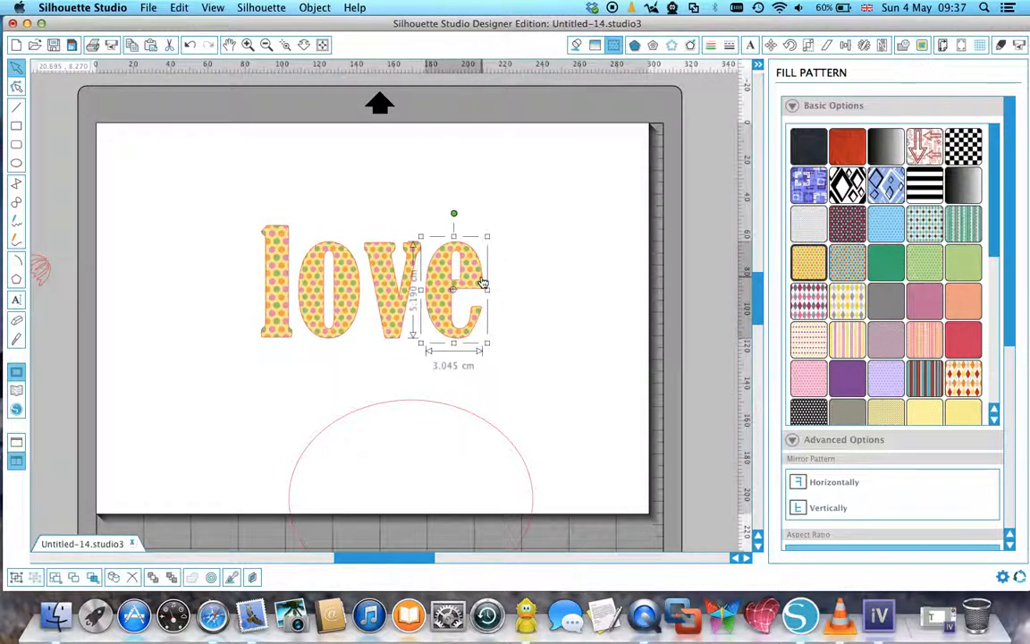
left_click(405, 283)
left_click(327, 273)
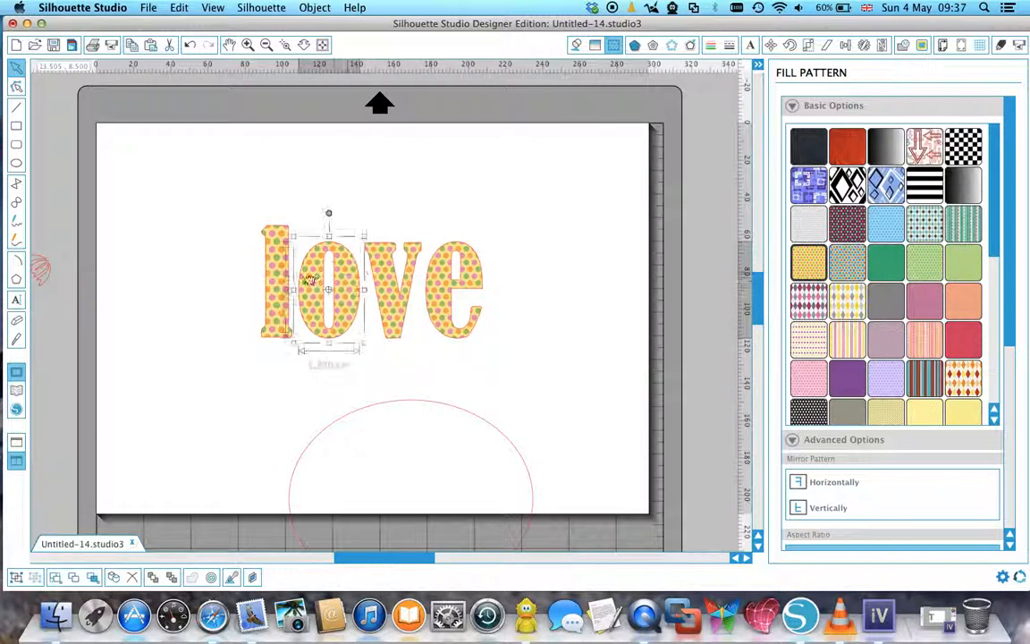
left_click(276, 280)
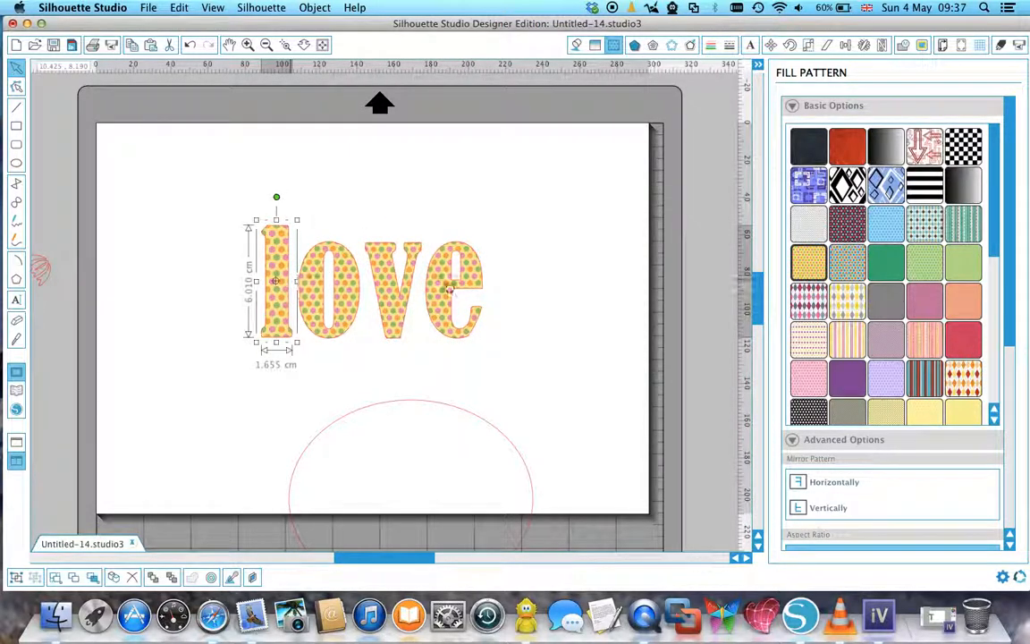
left_click(809, 299)
left_click(379, 275)
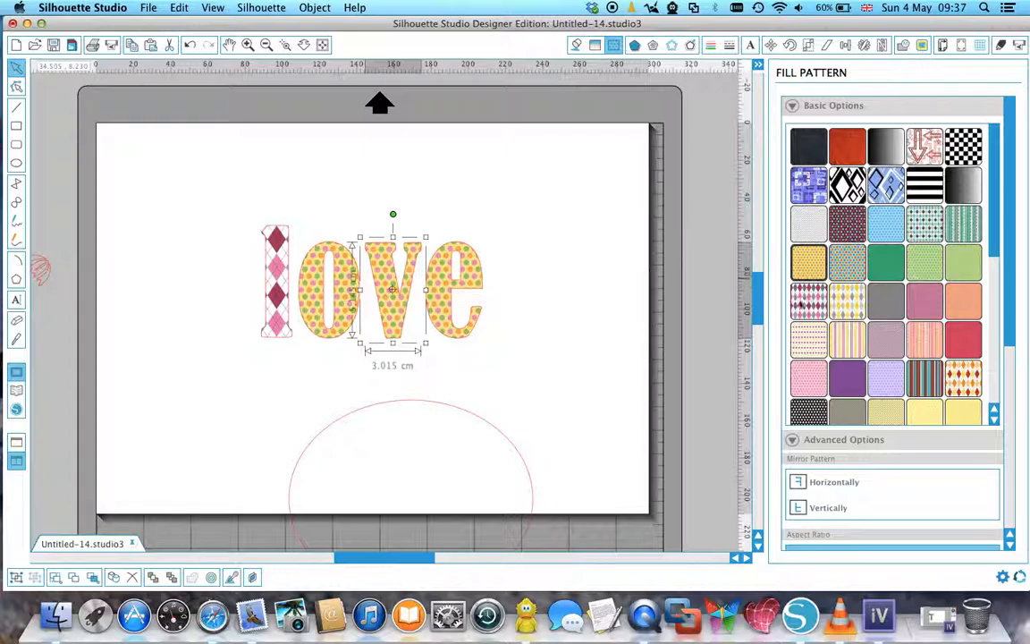
left_click(801, 300)
left_click(568, 226)
Group the four letters, move them up the page, and bring the duplicate ellipse fully onto the page beneath them.
left_click_drag(214, 202, 504, 348)
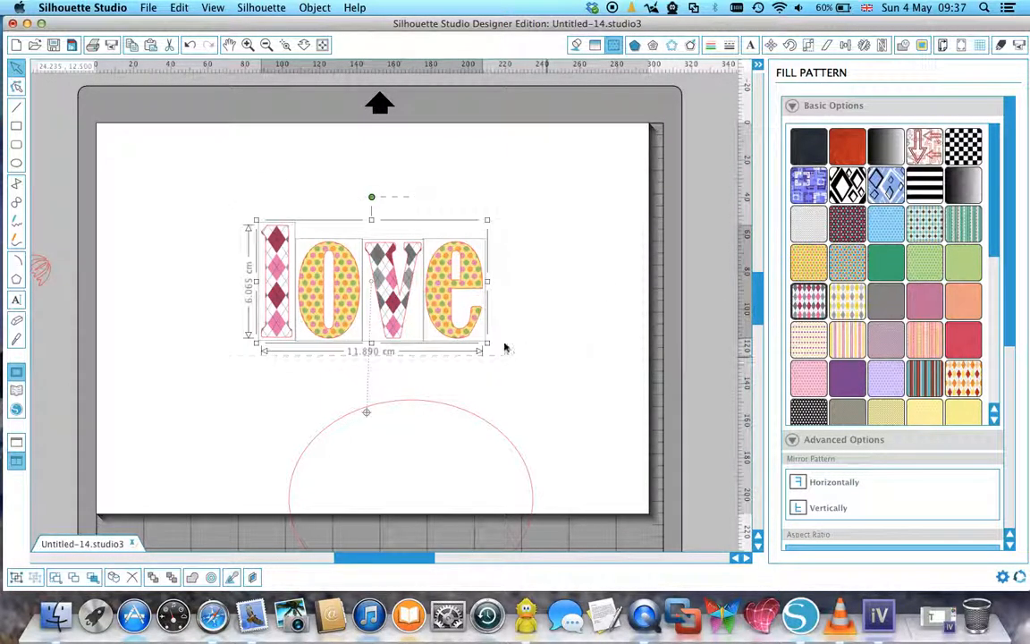
right_click(441, 311)
left_click(477, 463)
left_click_drag(374, 237, 376, 178)
left_click_drag(431, 412, 377, 306)
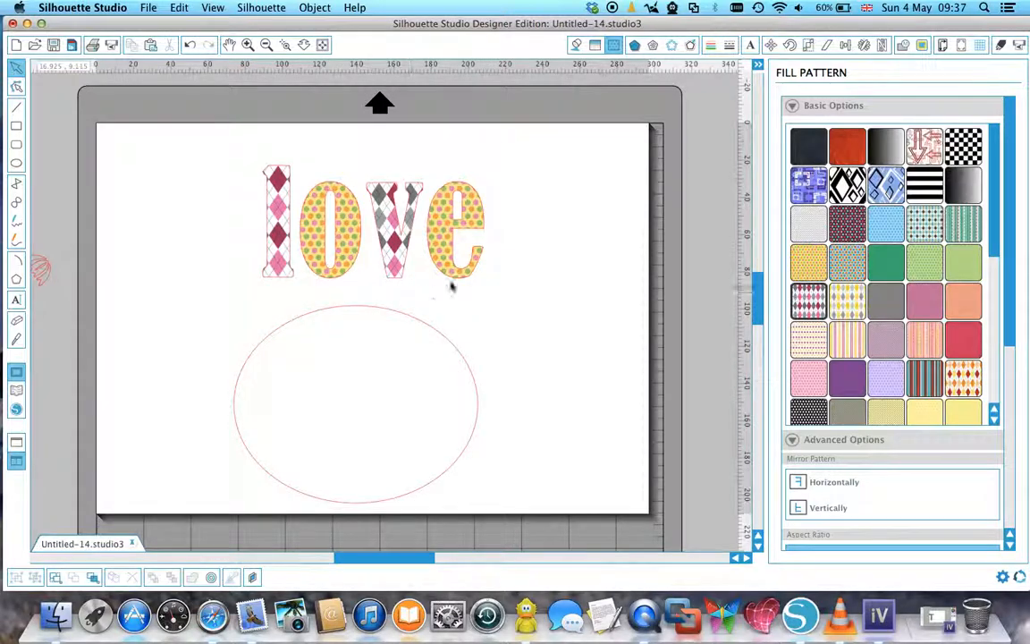
Fill the duplicate ellipse with the dark blue to white gradient.
left_click(596, 46)
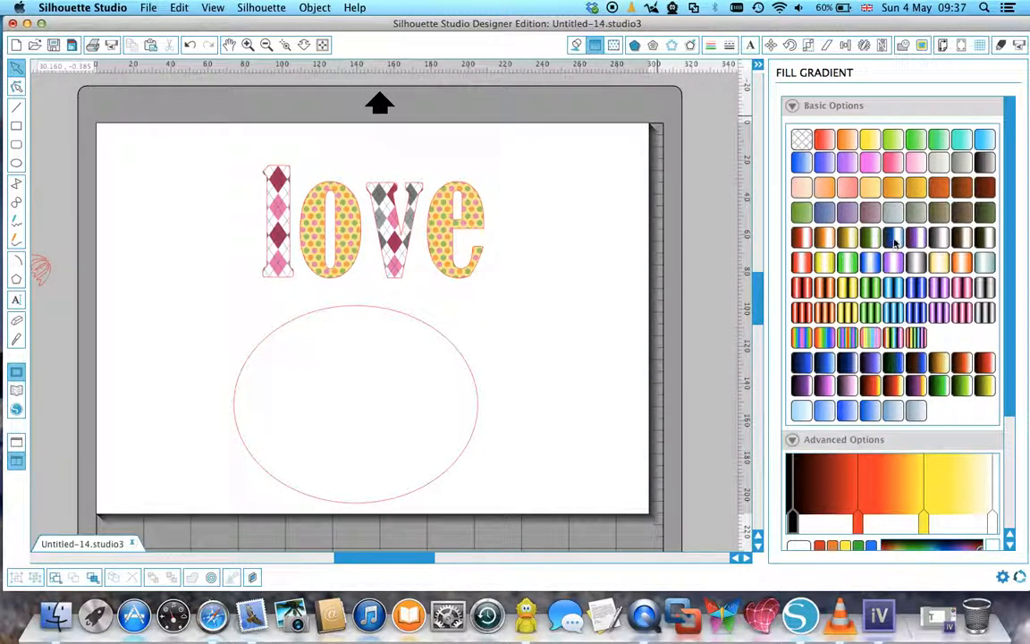
left_click(895, 239)
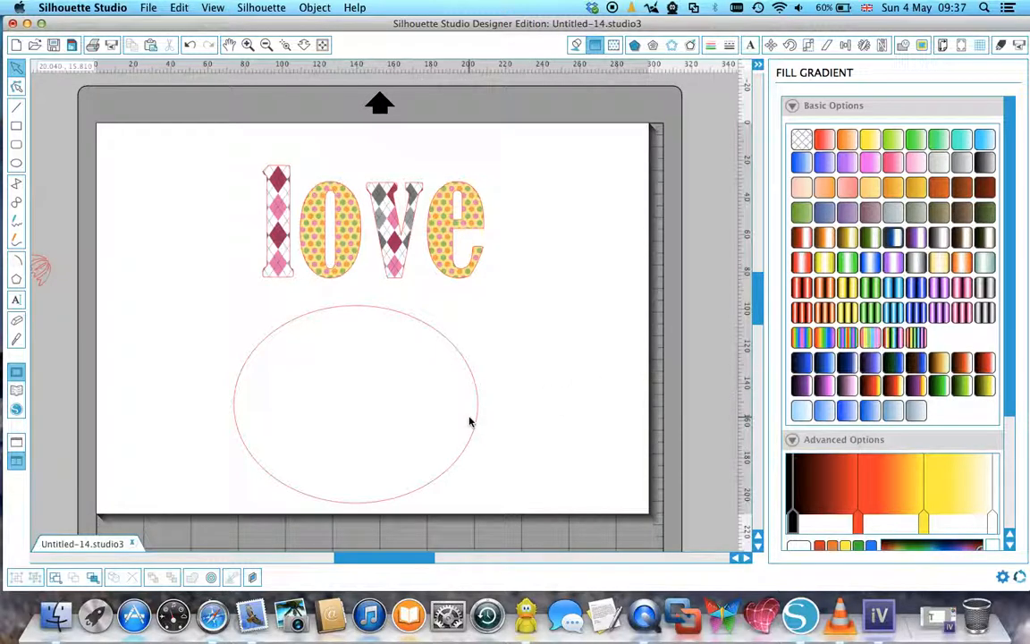
left_click(475, 423)
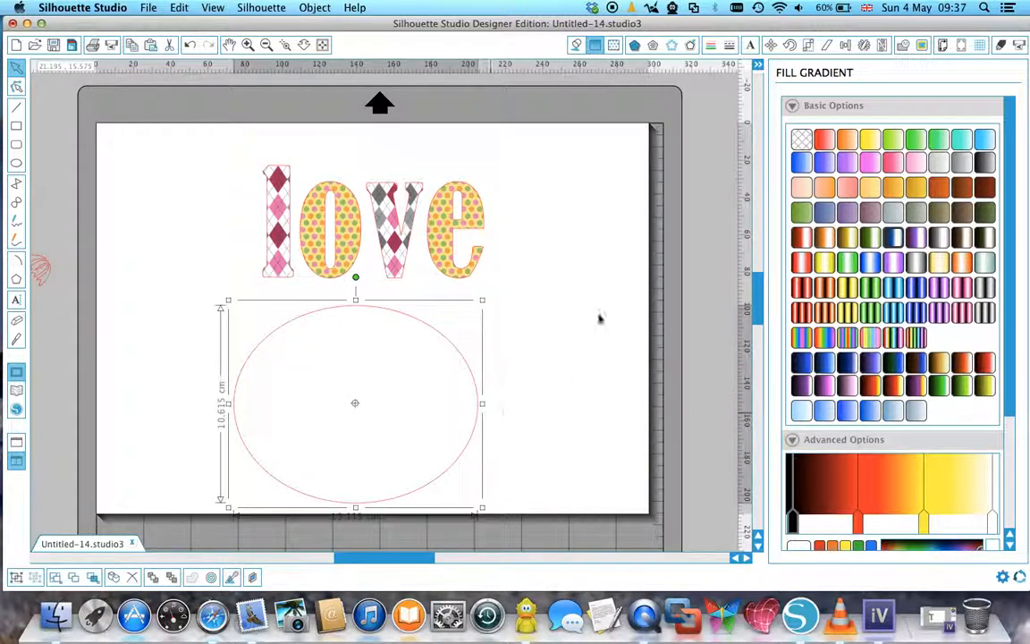
left_click(895, 239)
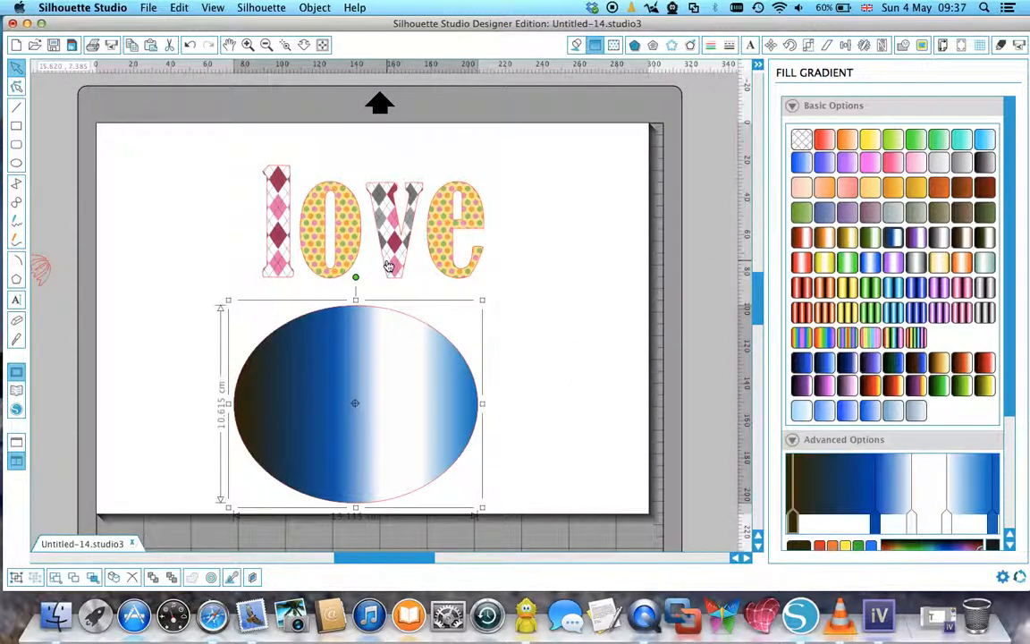
Send the gradient ellipse to the back and move it behind the patterned letters.
right_click(391, 340)
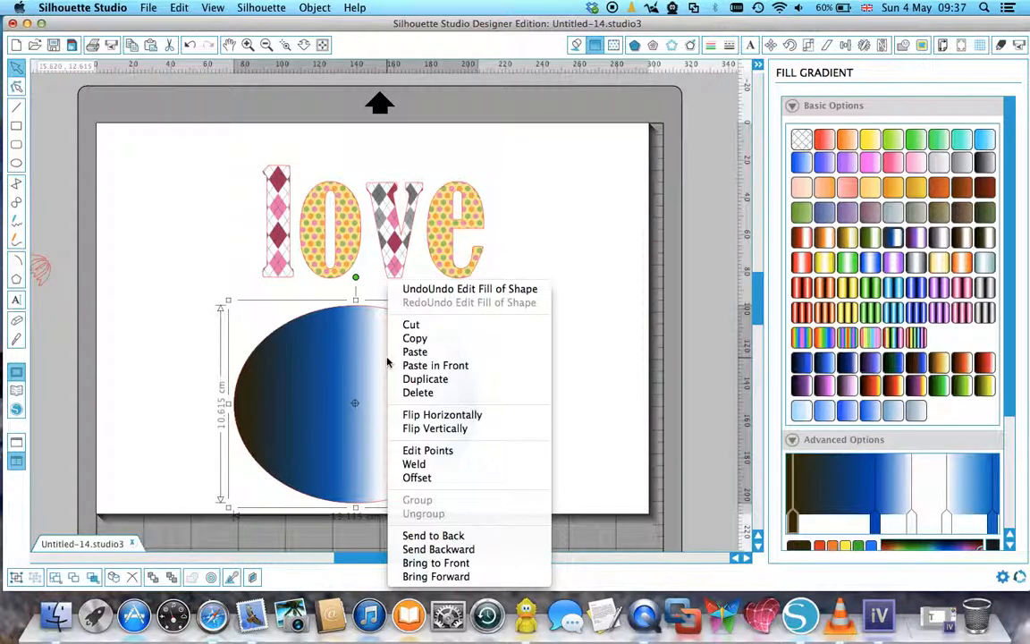
left_click(445, 535)
left_click_drag(434, 482, 444, 306)
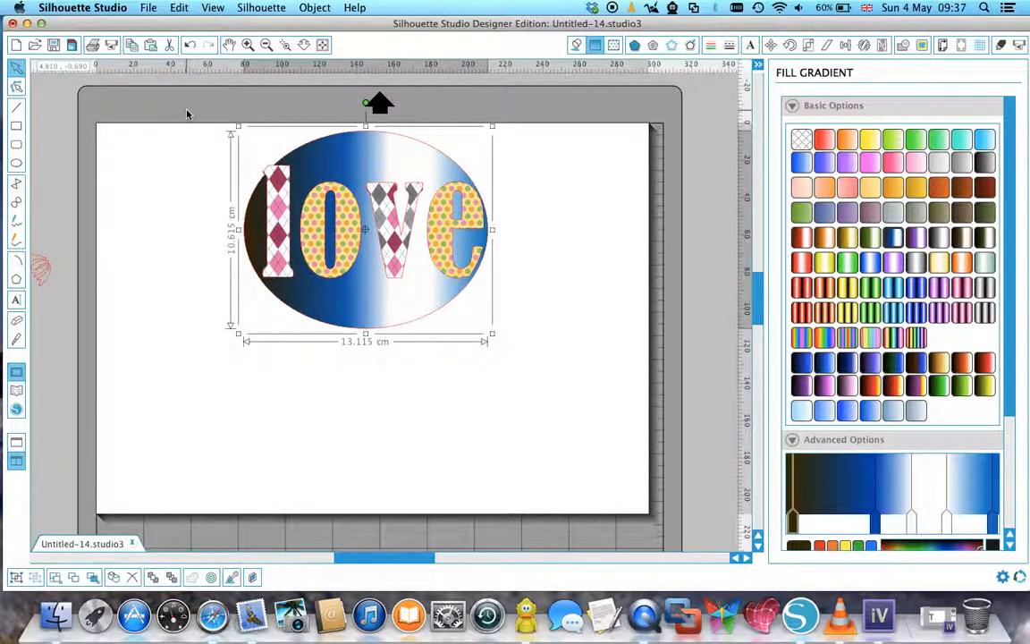
Select the lettering together with the gradient ellipse and center them on each other.
left_click_drag(187, 125, 544, 370)
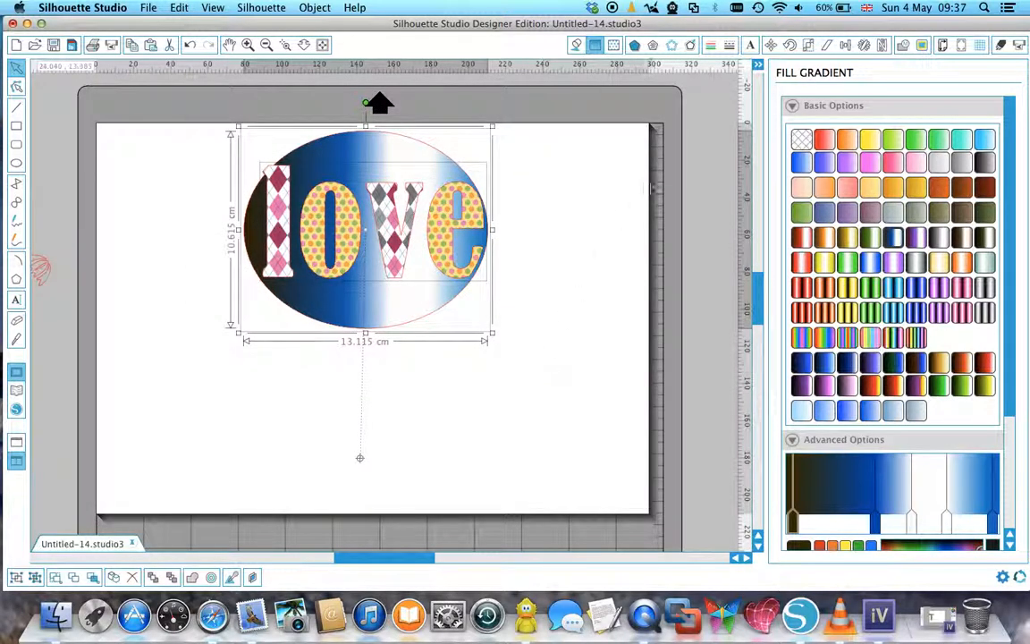
left_click(843, 46)
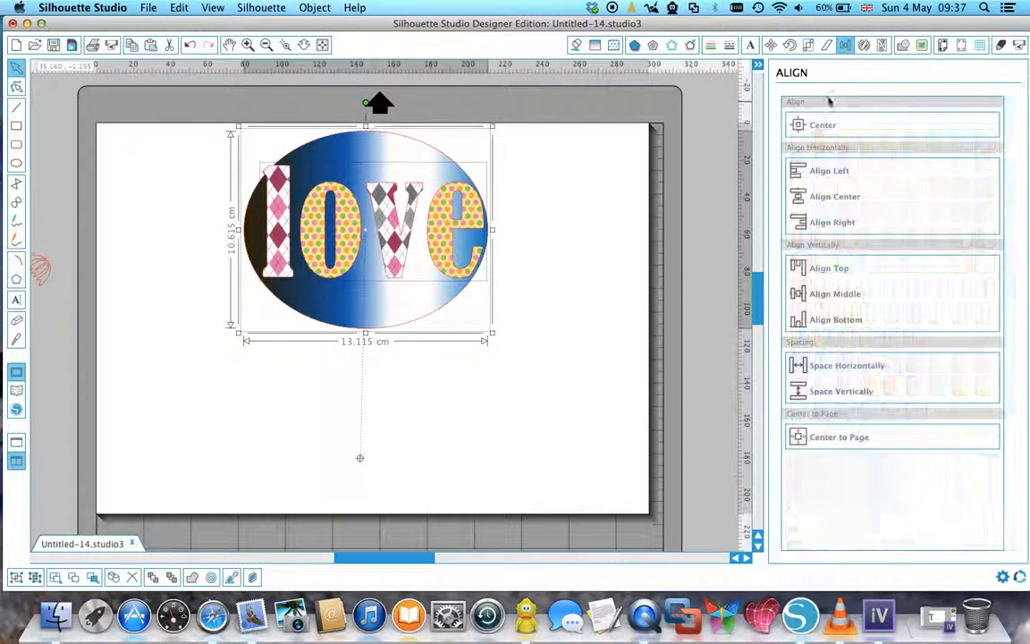
left_click(799, 125)
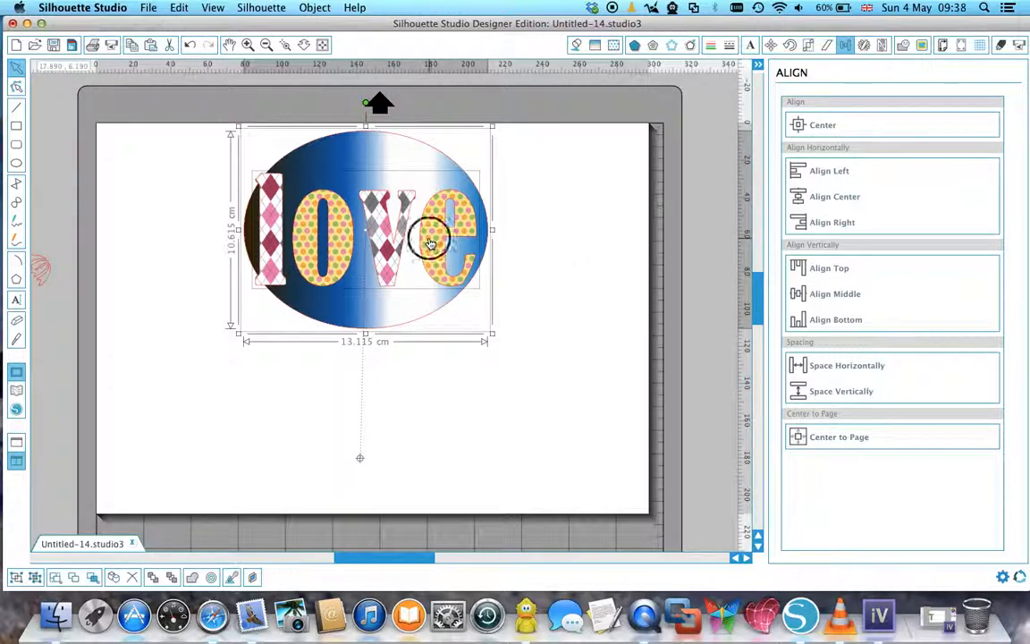
Shift the lettering against the gradient ellipse so the cropped letter edges follow its curve.
mouse_move(429, 237)
left_mouse_down()
mouse_move(444, 235)
mouse_move(445, 246)
left_mouse_up()
left_click(526, 250)
left_click(436, 248)
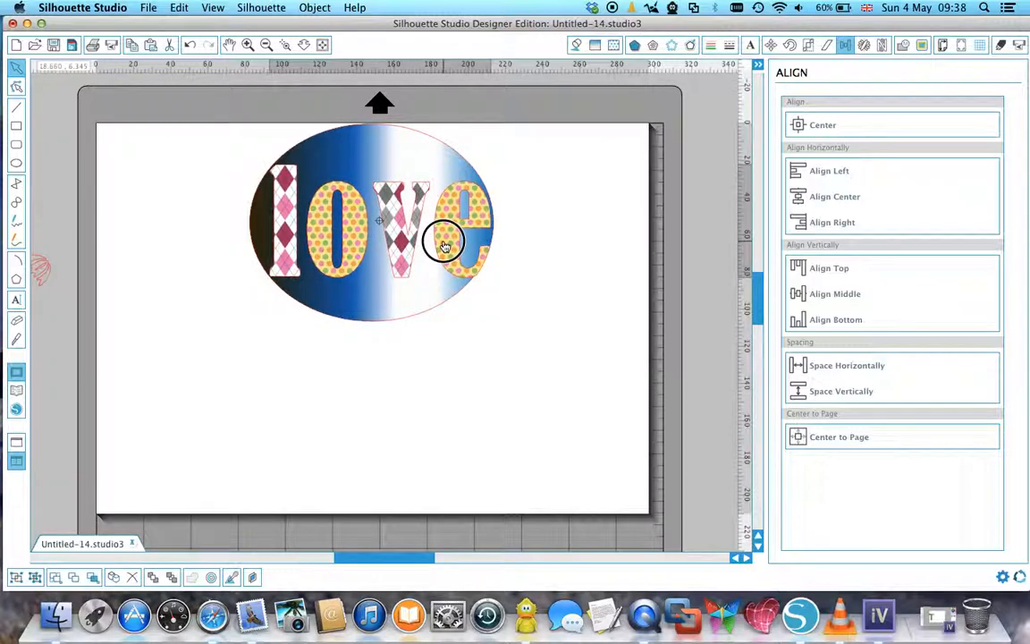
left_click(518, 306)
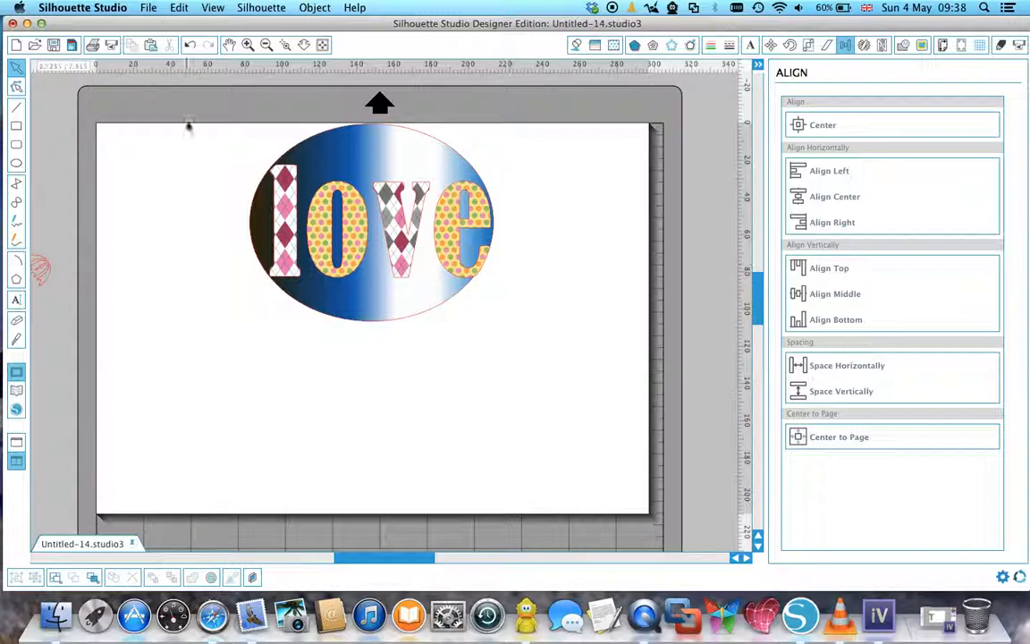
Group the lettering with the gradient ellipse and move the combined design towards the page's left side.
left_click_drag(182, 109, 528, 331)
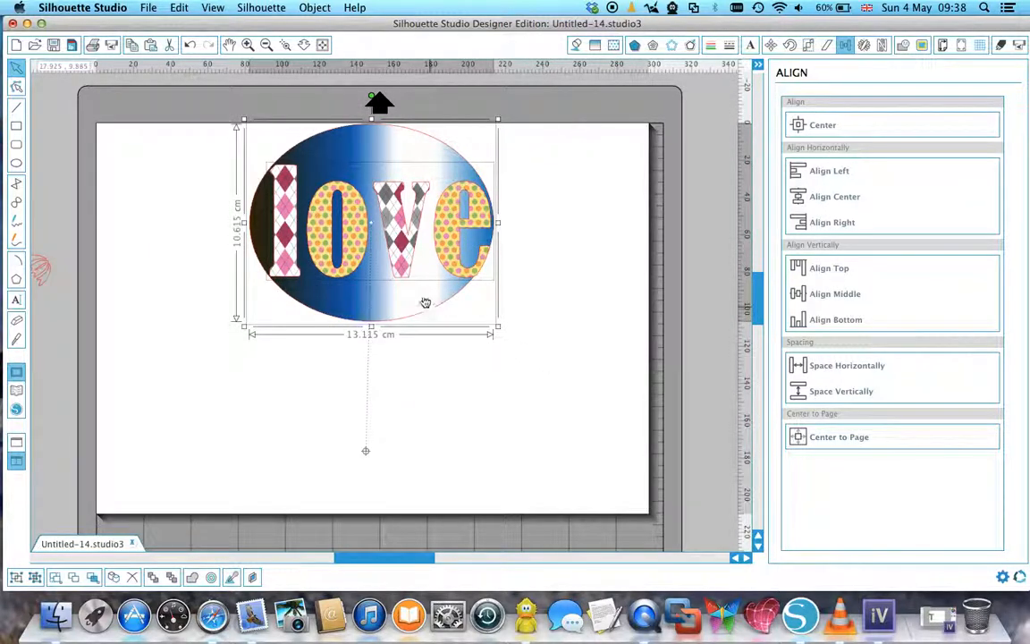
right_click(383, 271)
left_click(470, 450)
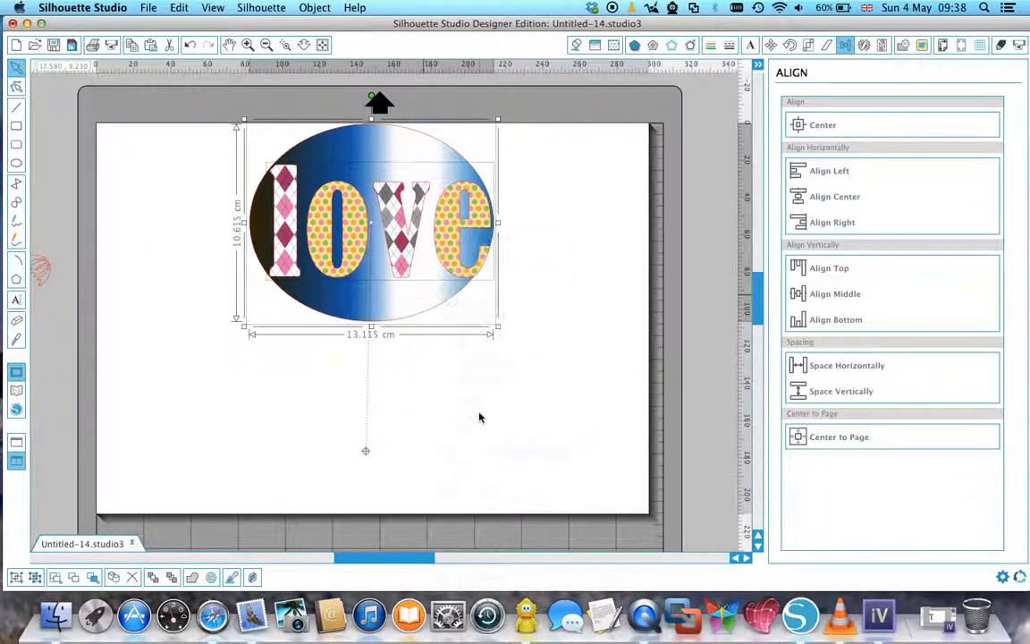
left_click_drag(398, 303, 337, 306)
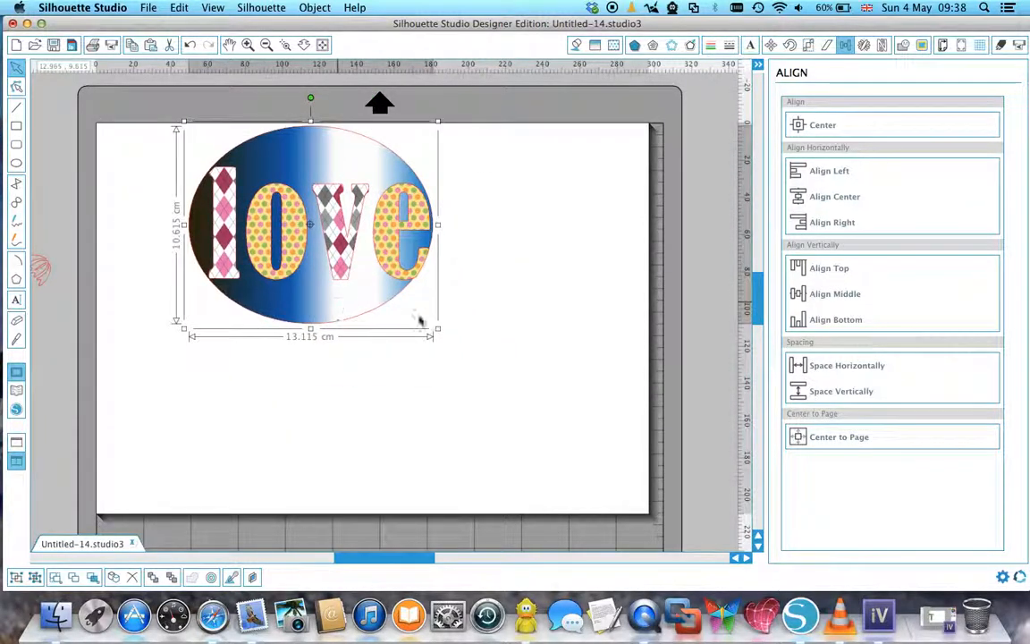
left_click(486, 341)
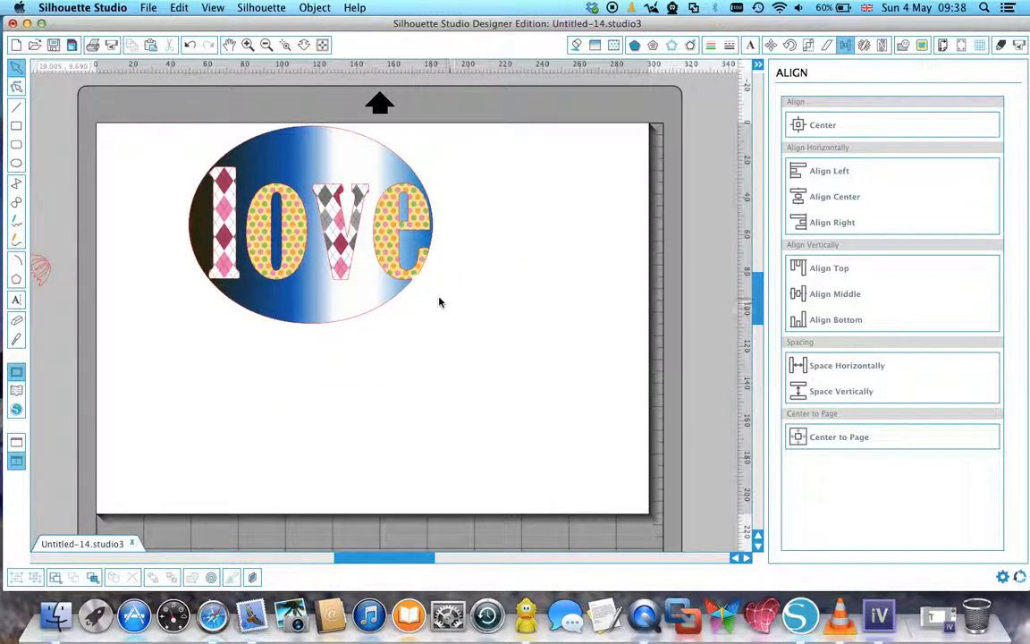